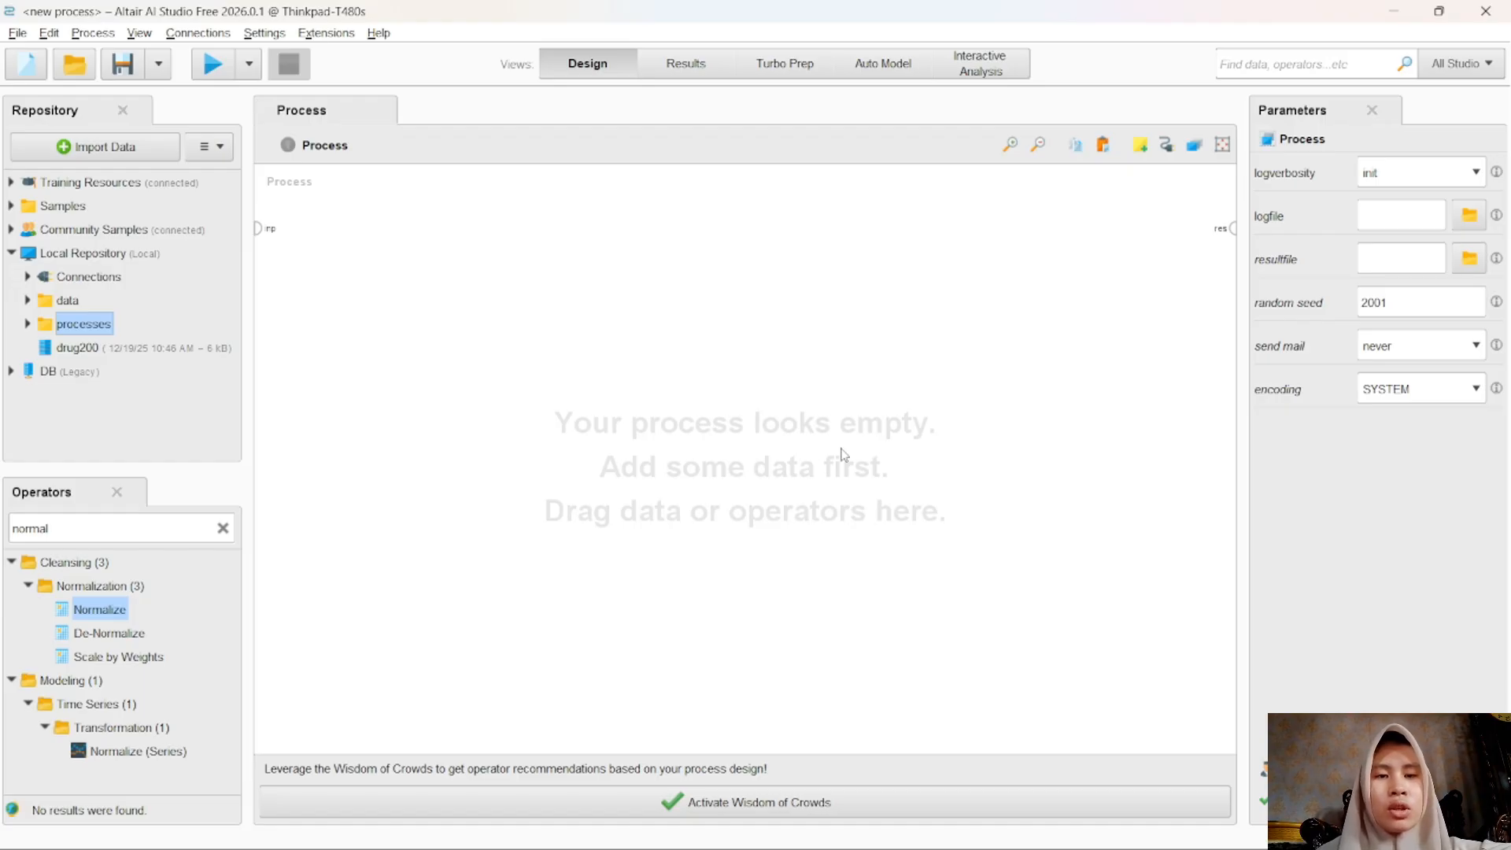
Step: Add the drug200 dataset to the process and connect its output to a new Normalize operator
left_click(82, 151)
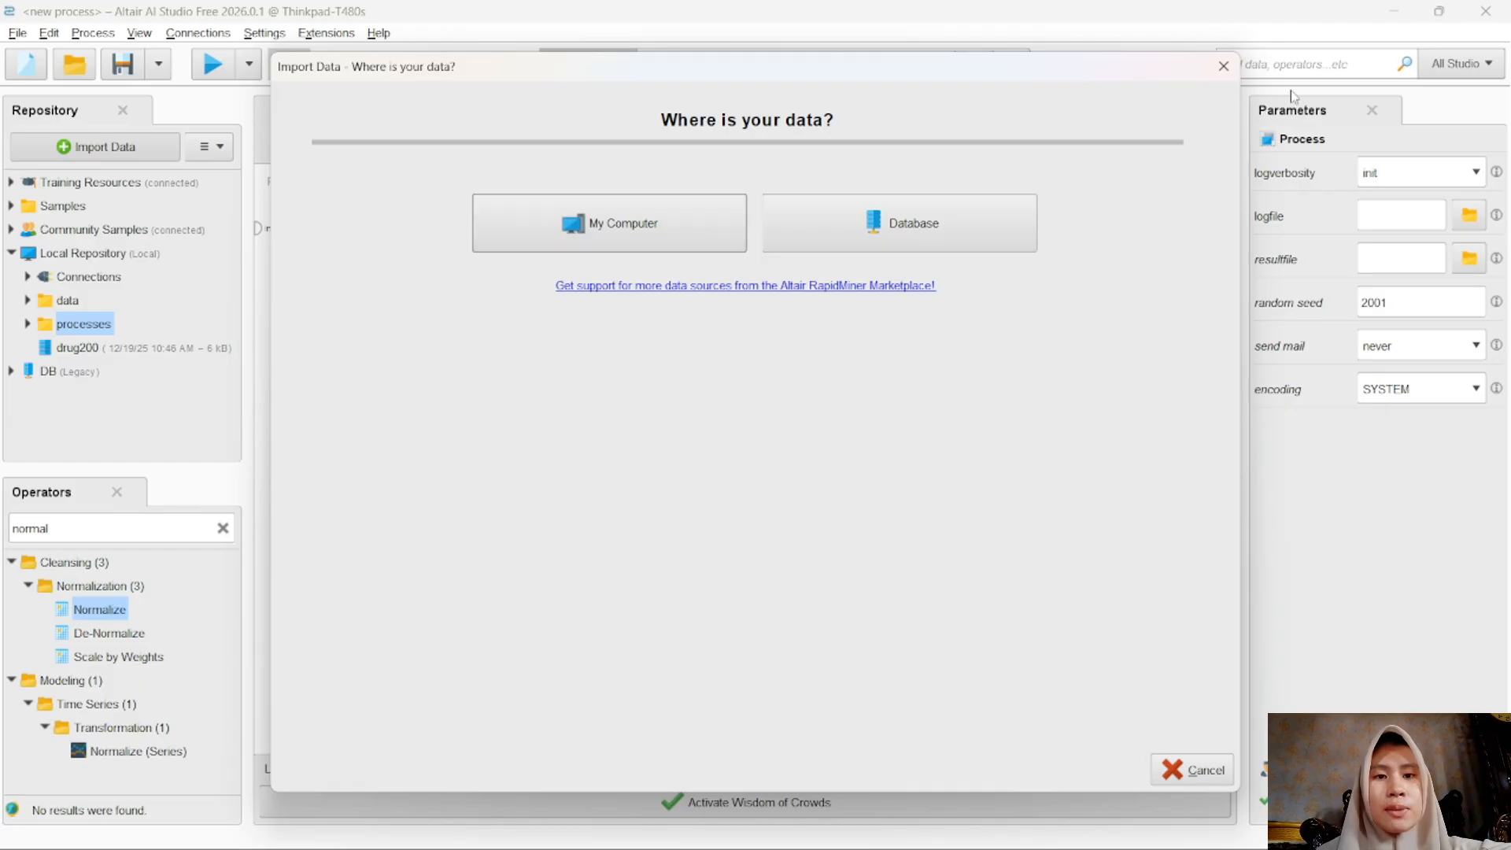
left_click(1223, 65)
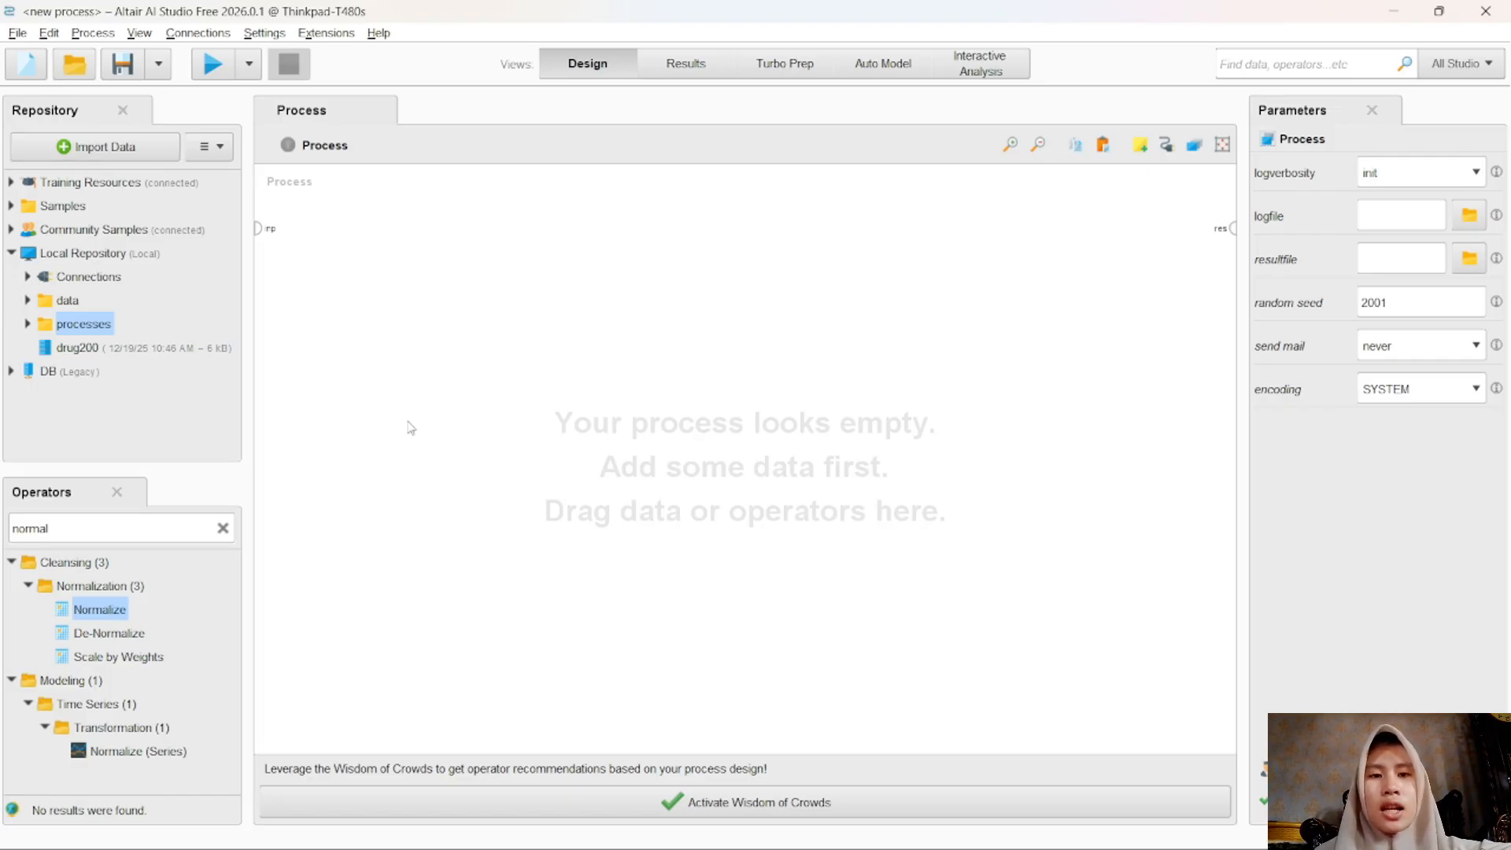
left_click_drag(82, 347, 342, 235)
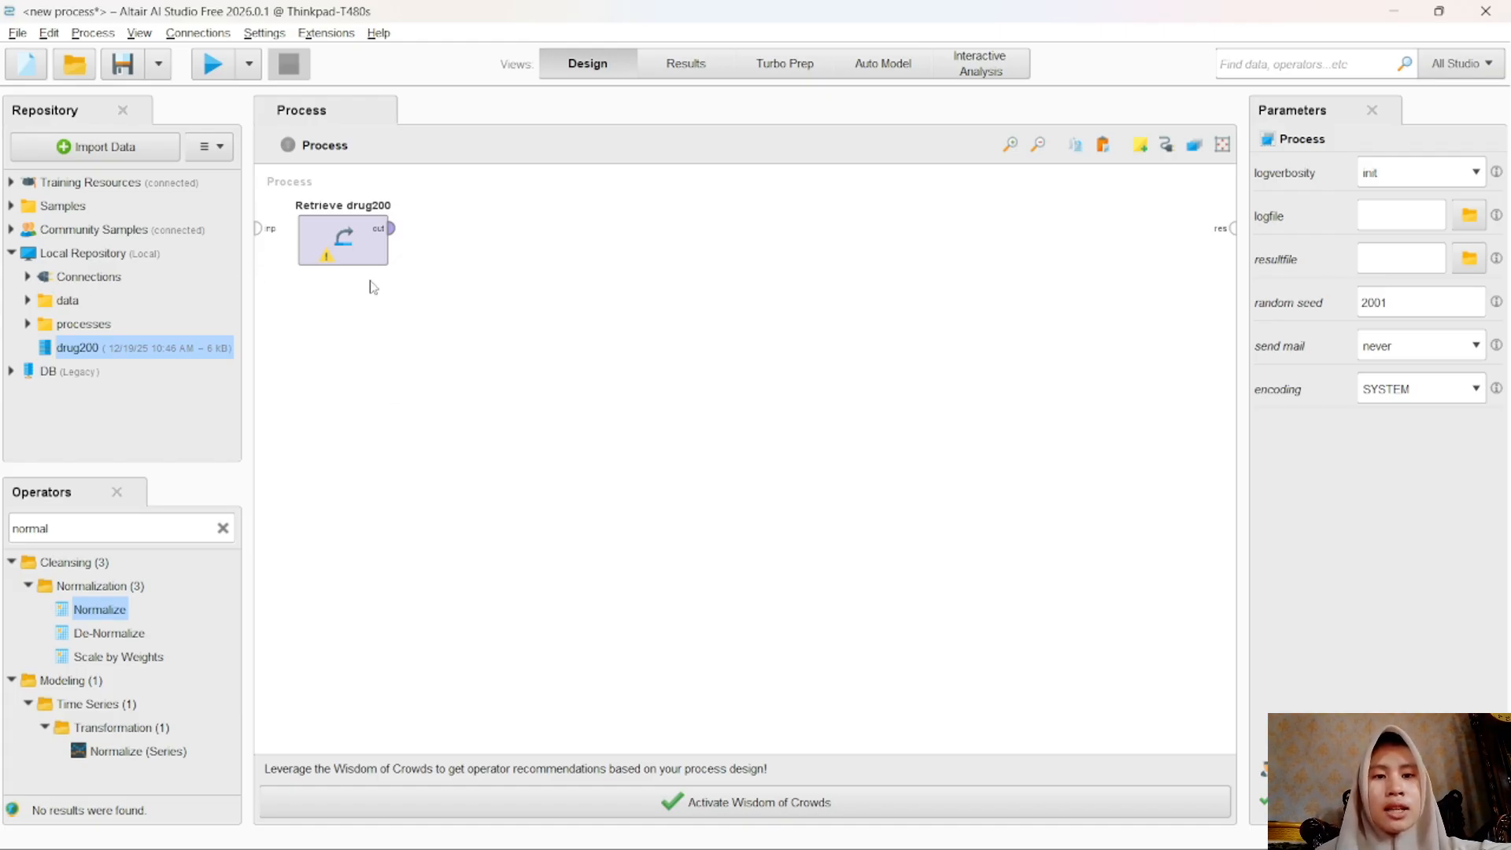
left_click_drag(108, 610, 428, 228)
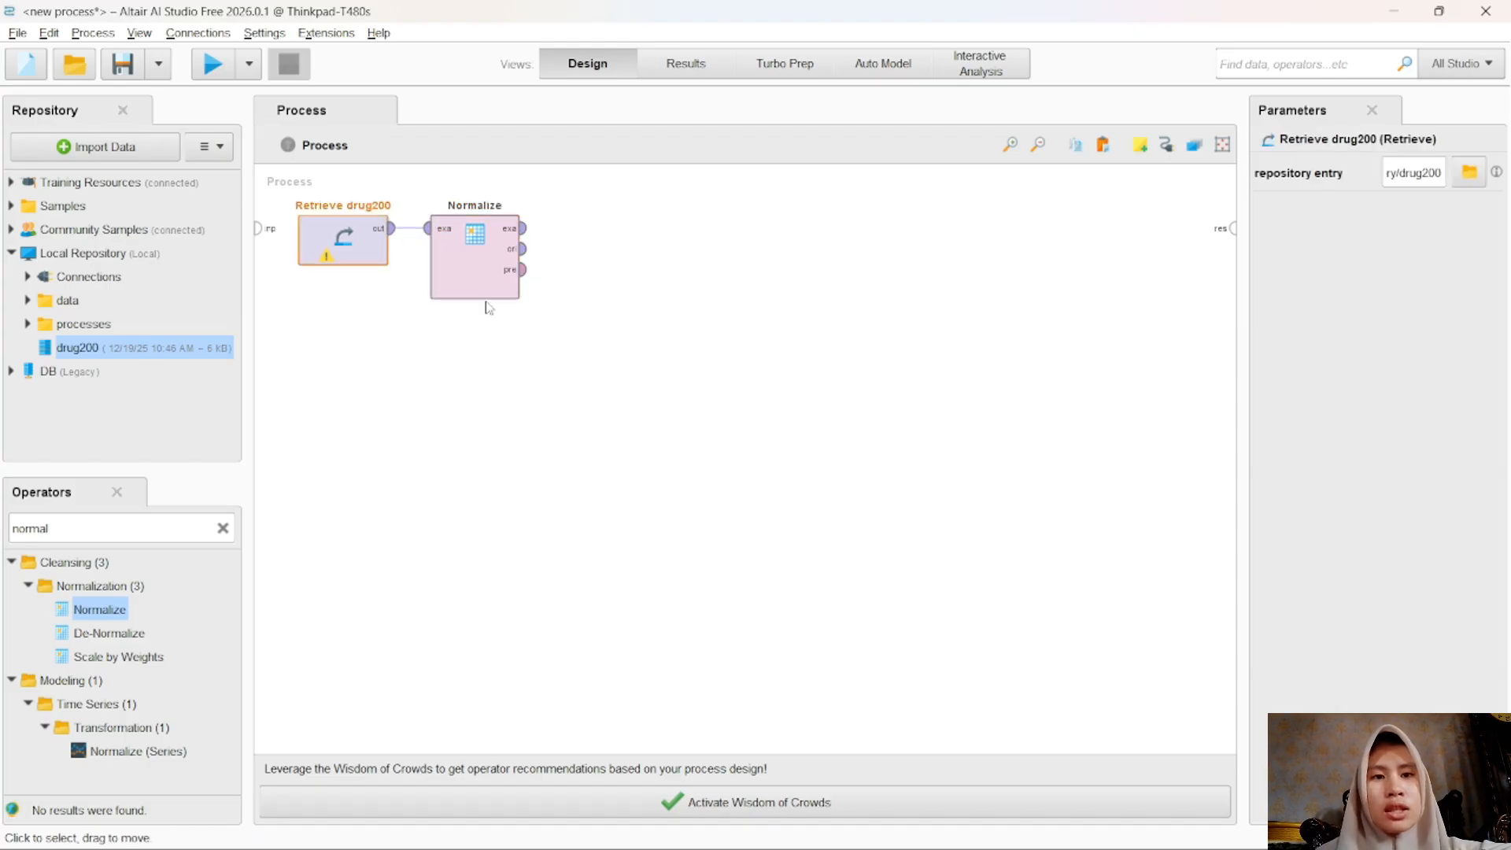
left_click(518, 366)
left_click(457, 243)
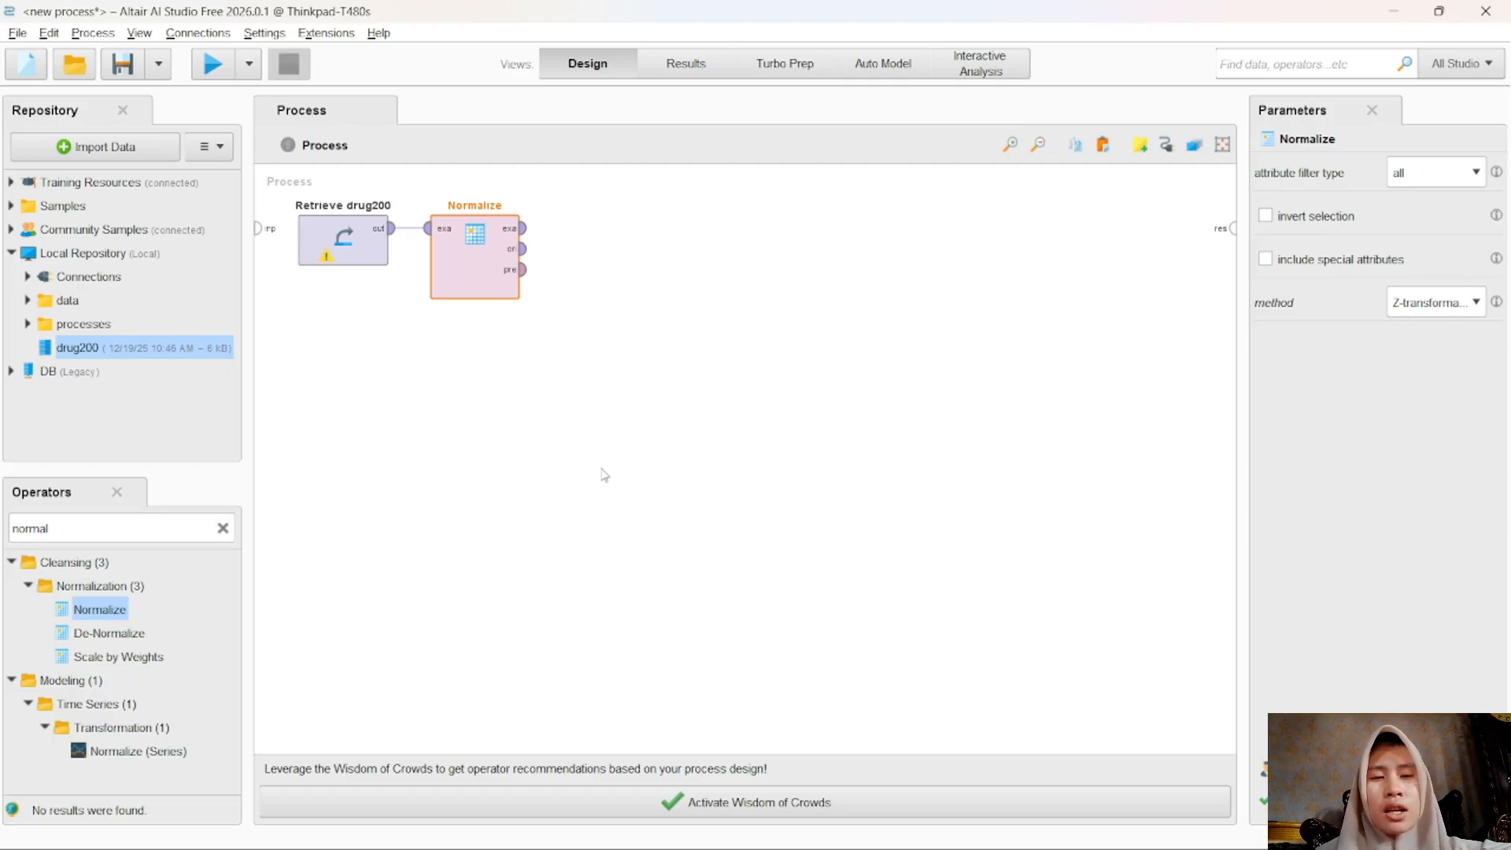
left_click(514, 509)
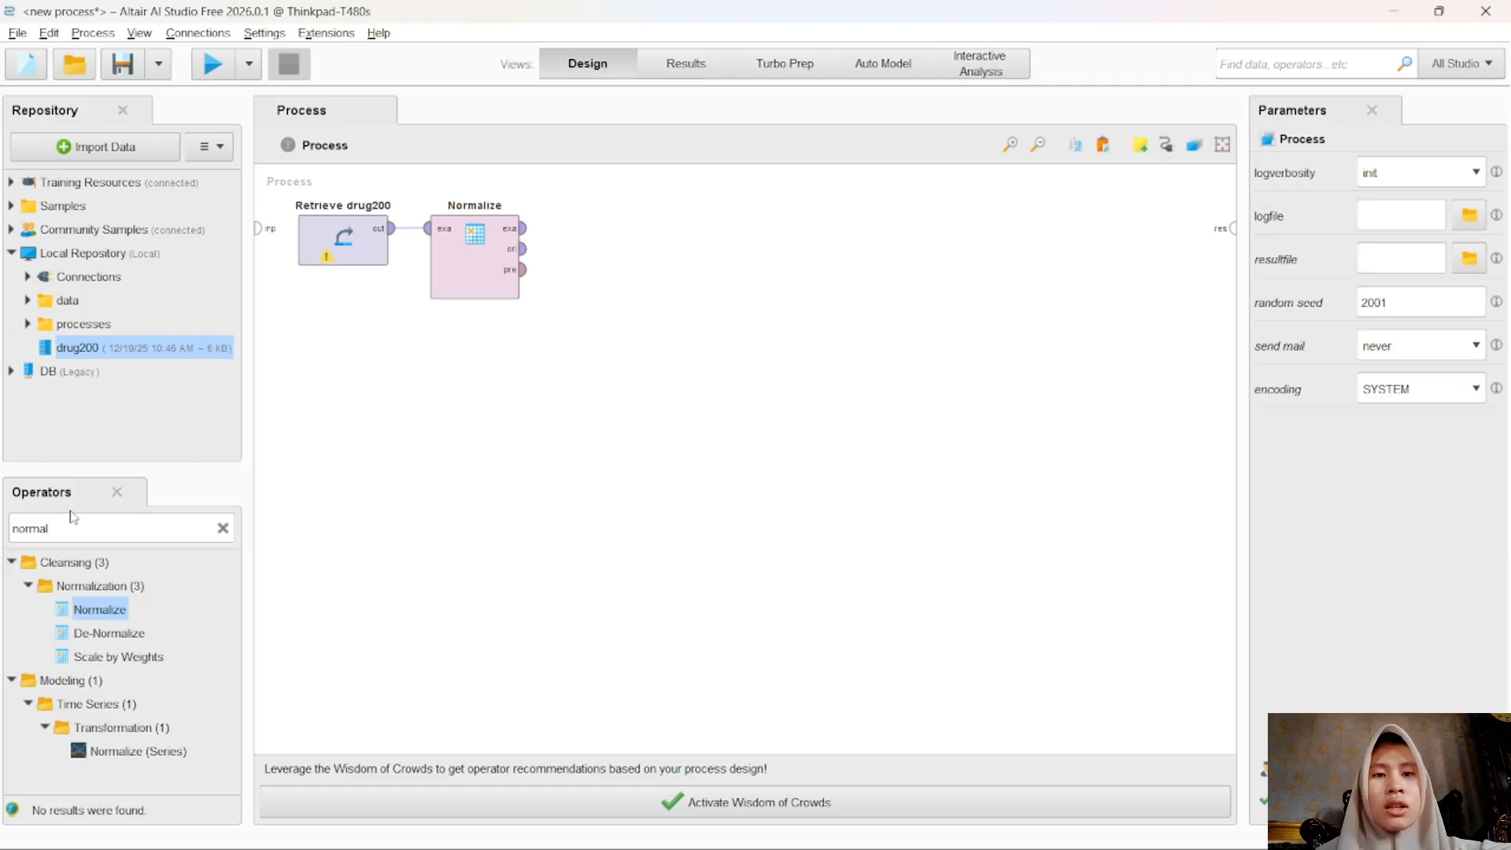
Step: Add a Set Role operator after Normalize and connect Normalize's example set output to its input
double_click(193, 530)
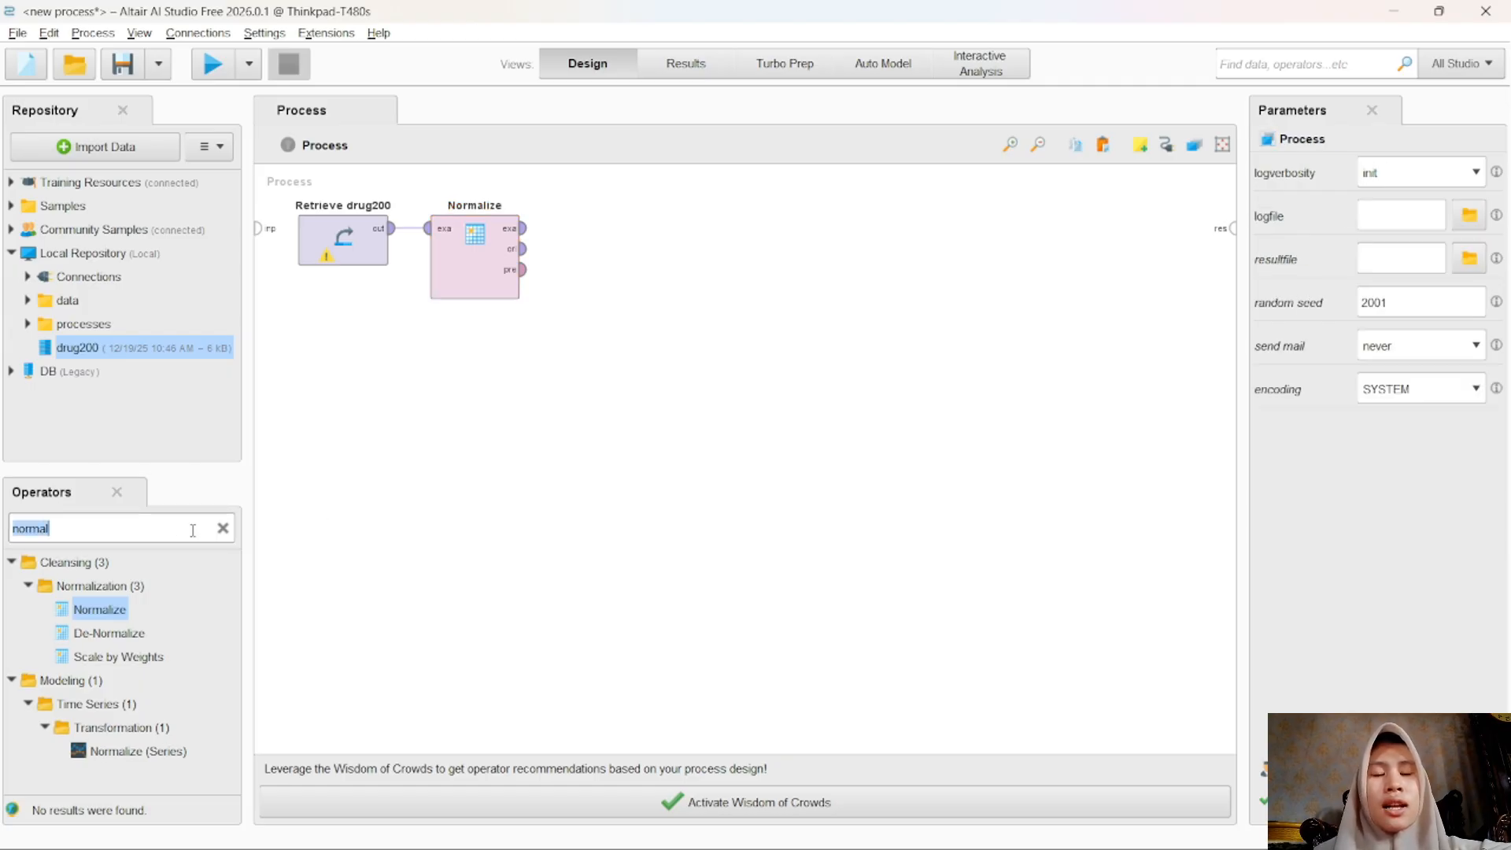
type("set ro")
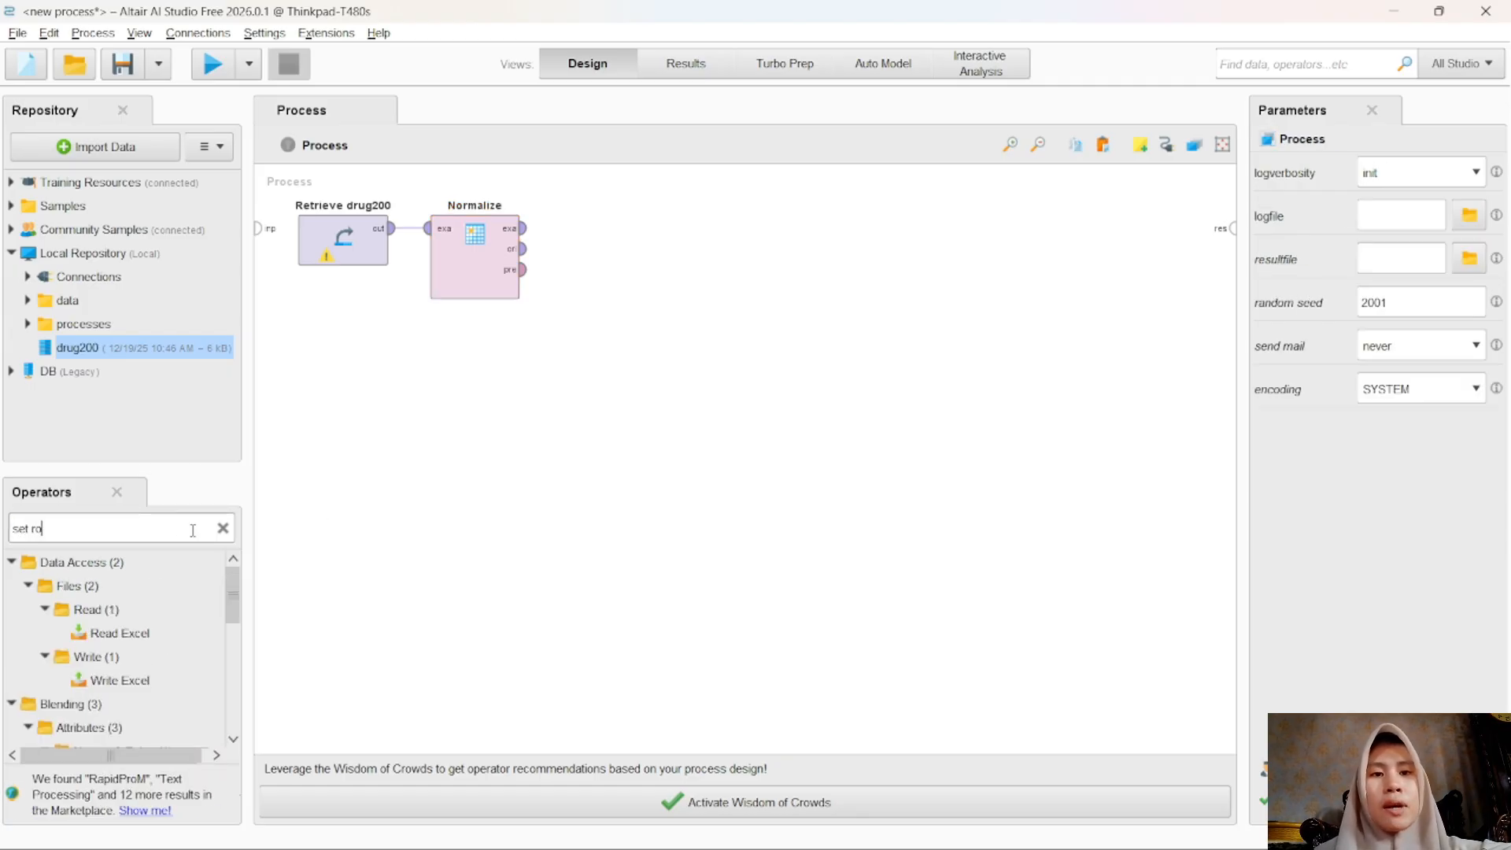
type("le")
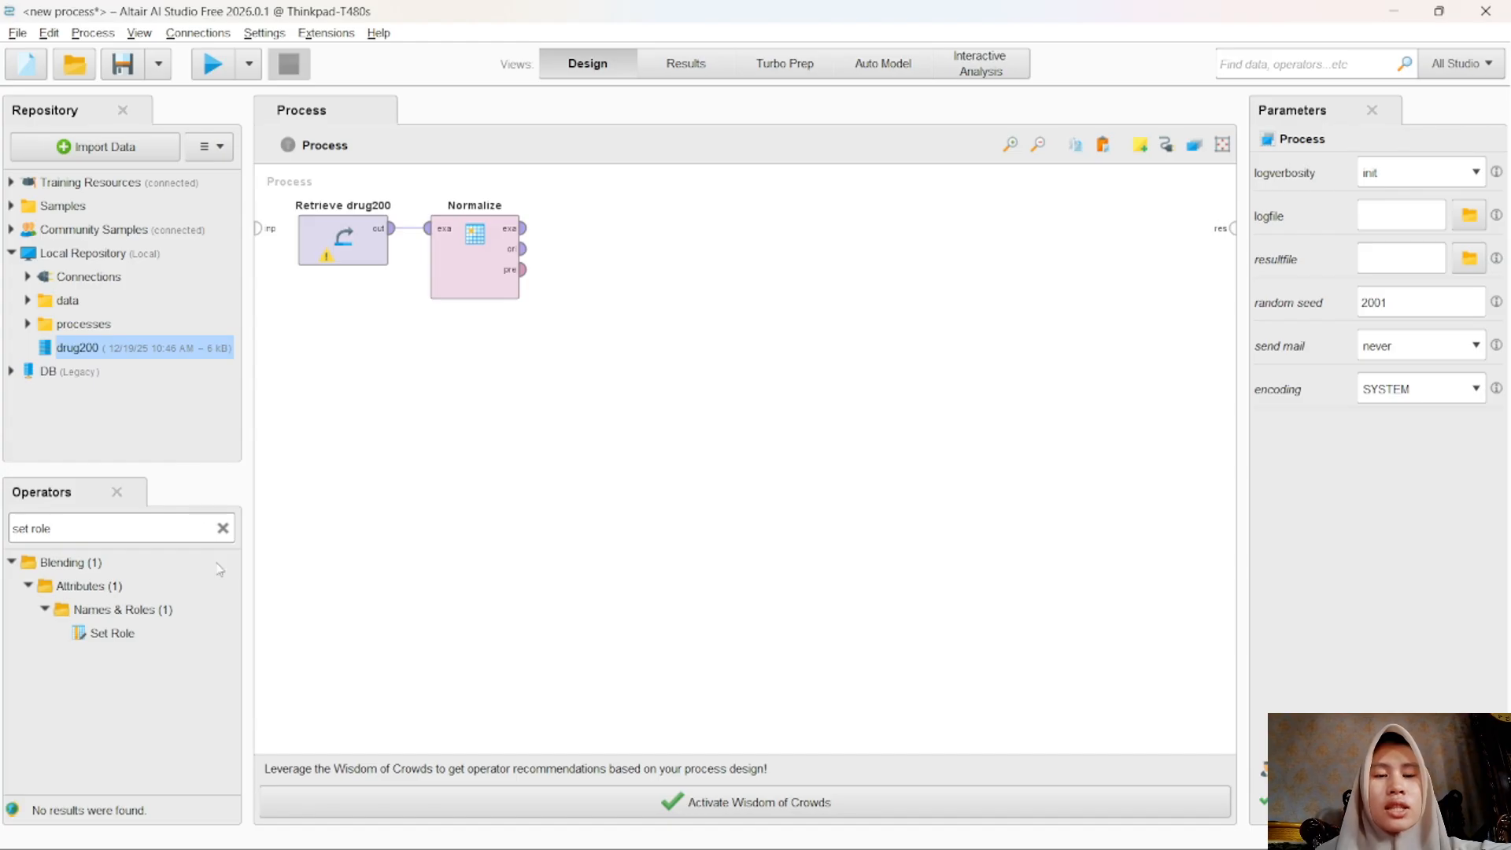
left_click_drag(134, 634, 597, 231)
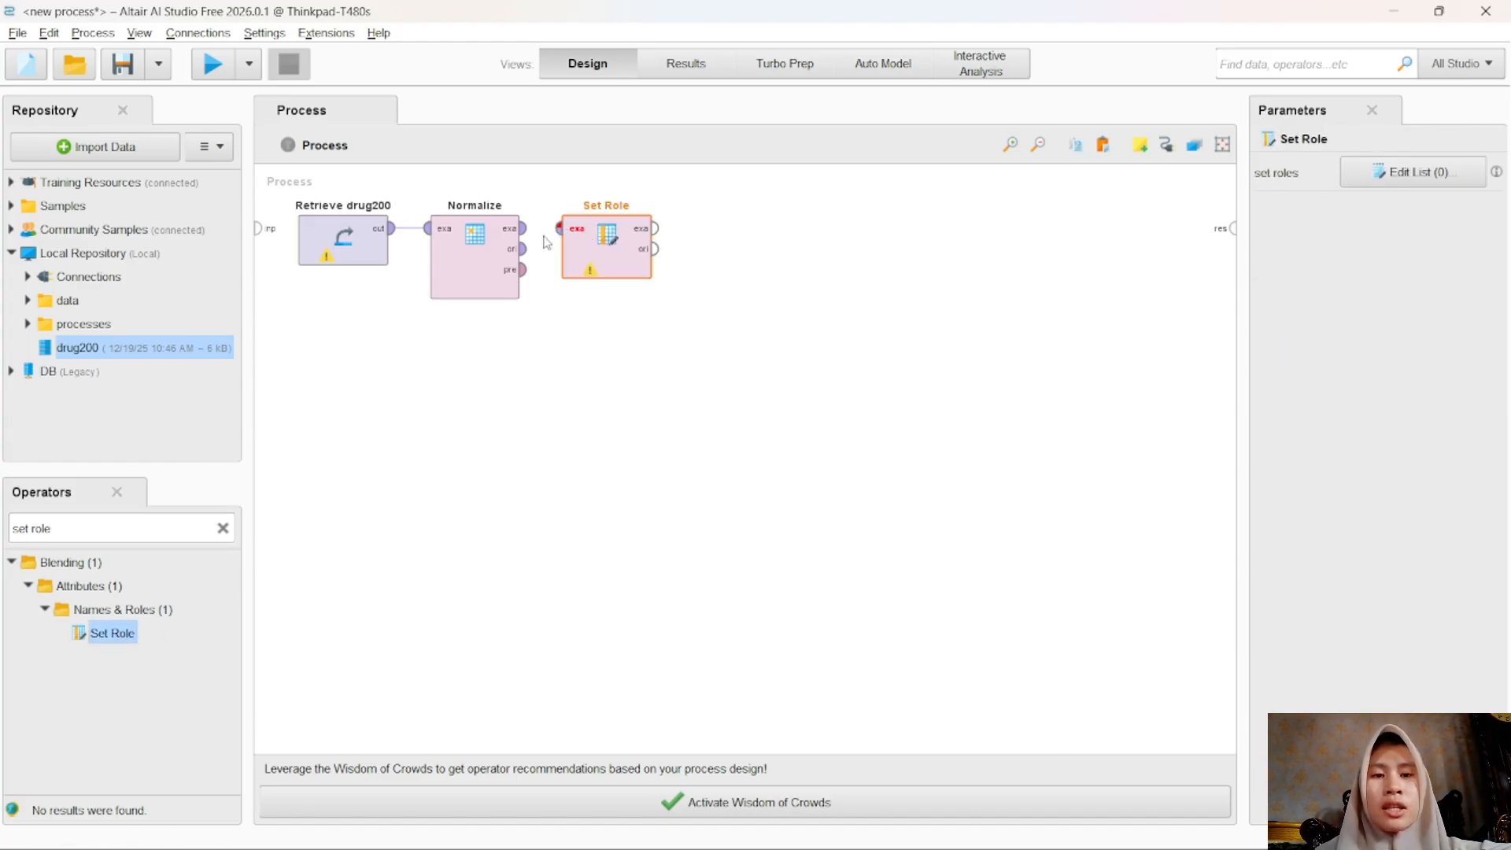
left_click(523, 228)
left_click(559, 229)
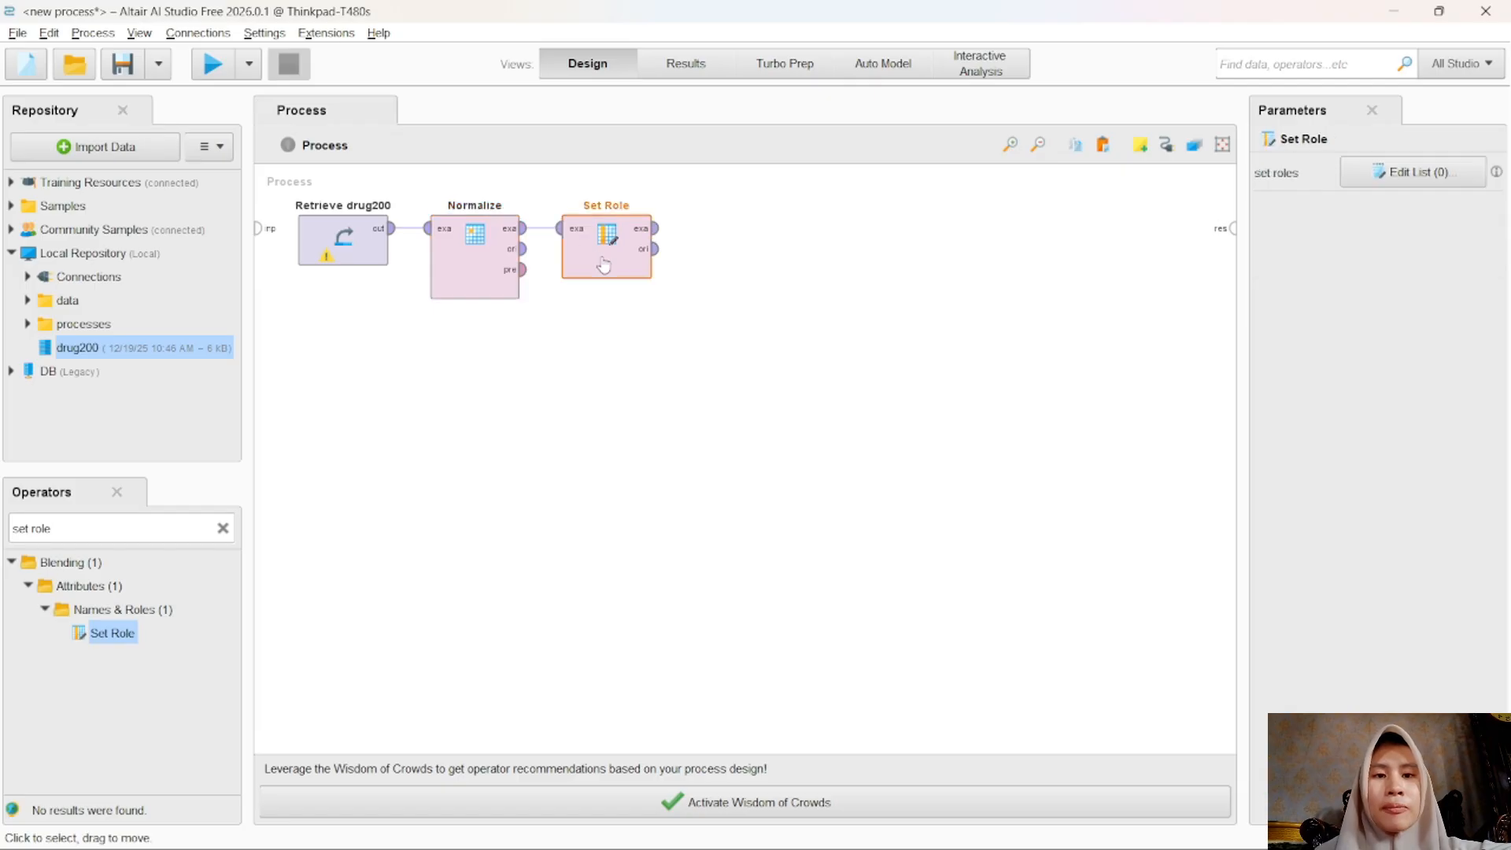
Step: Assign the label role to the Drug attribute in the Set Role operator
left_click(1409, 173)
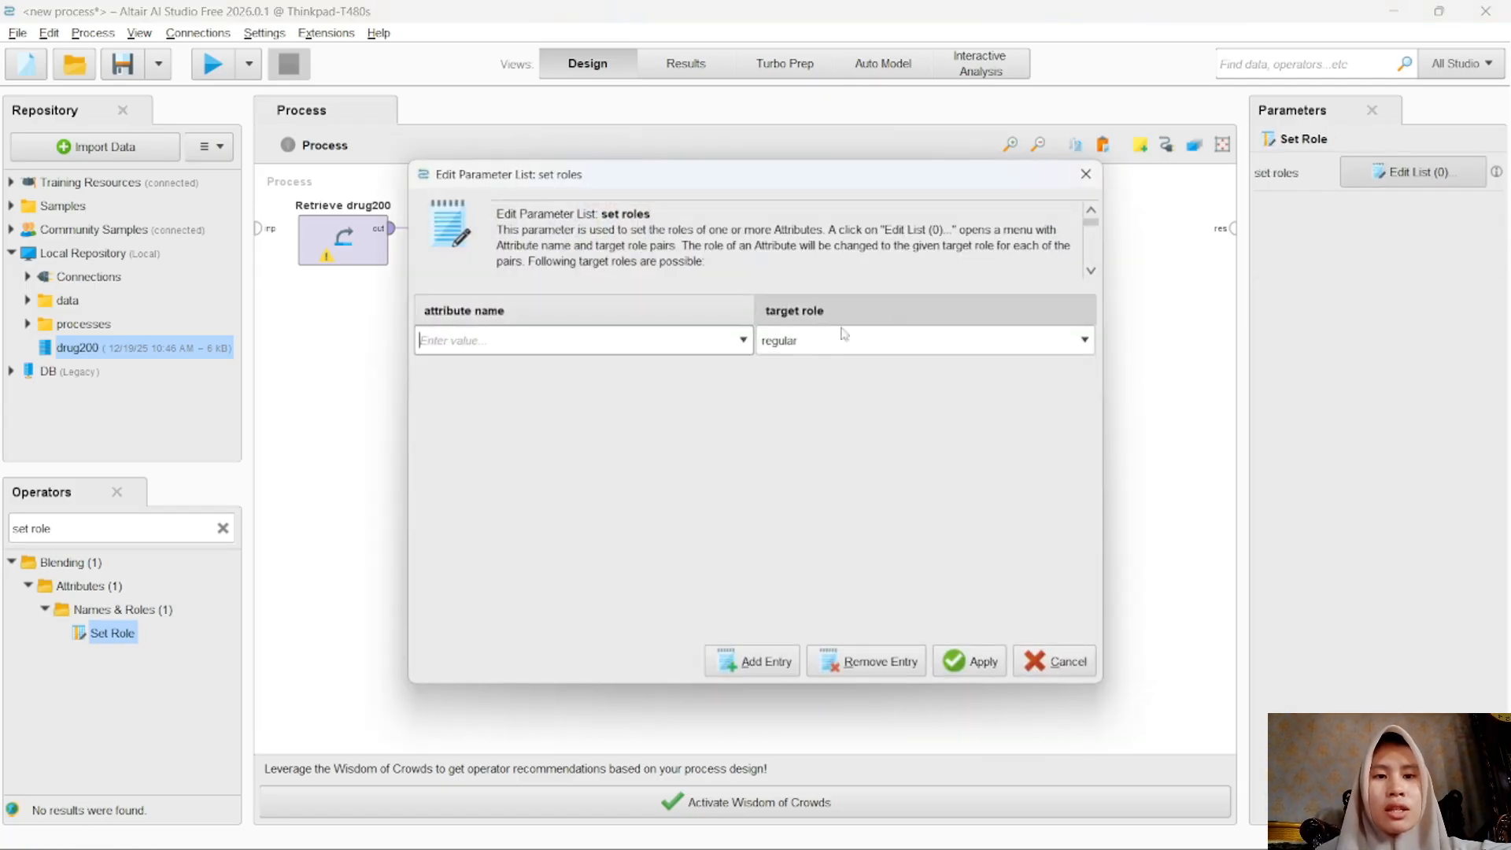
left_click(745, 346)
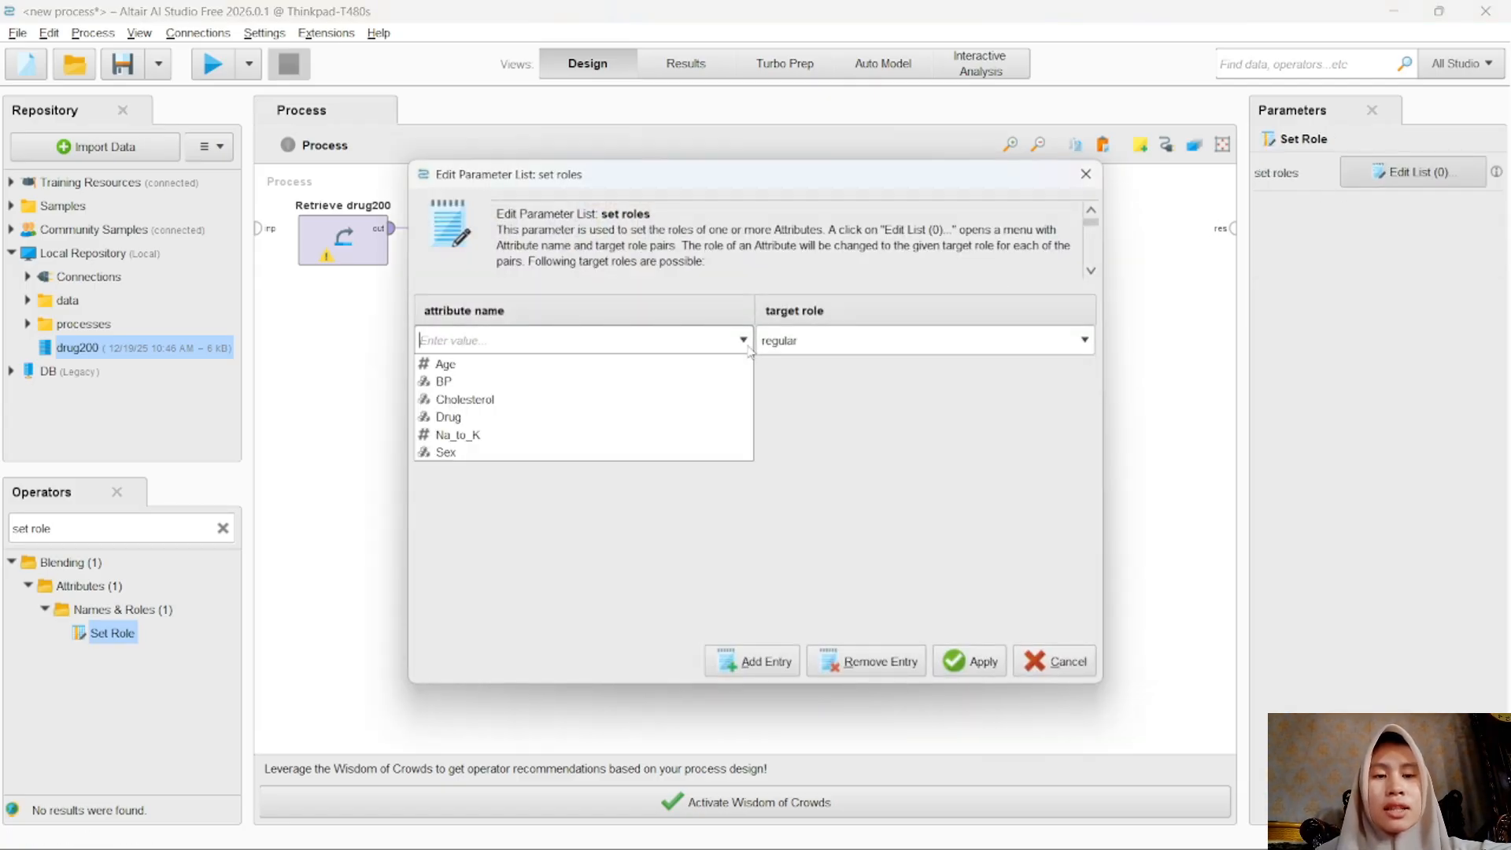
left_click(643, 420)
left_click(1083, 341)
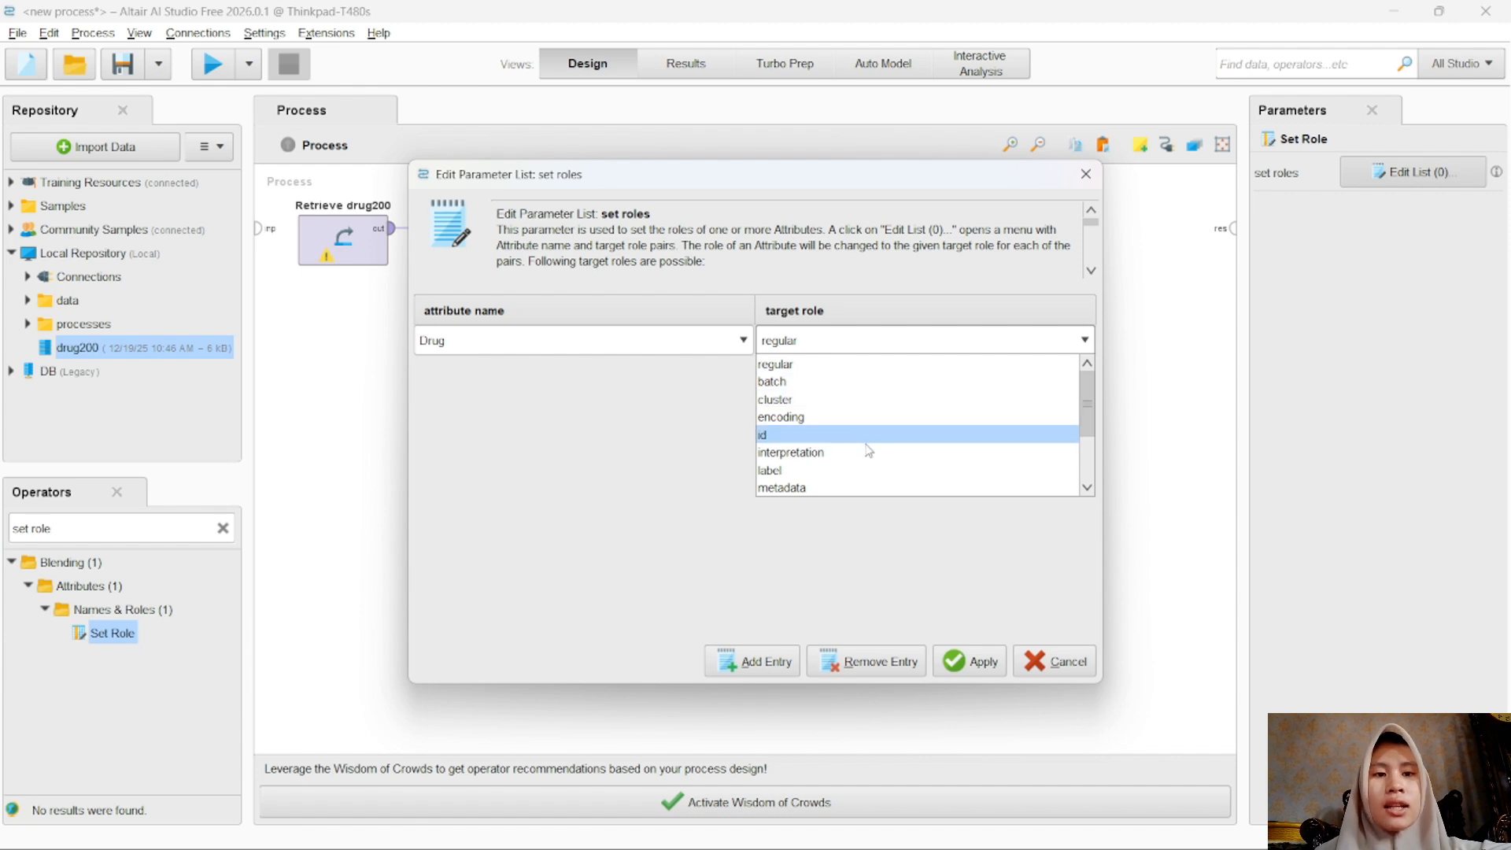
left_click(864, 481)
left_click(954, 664)
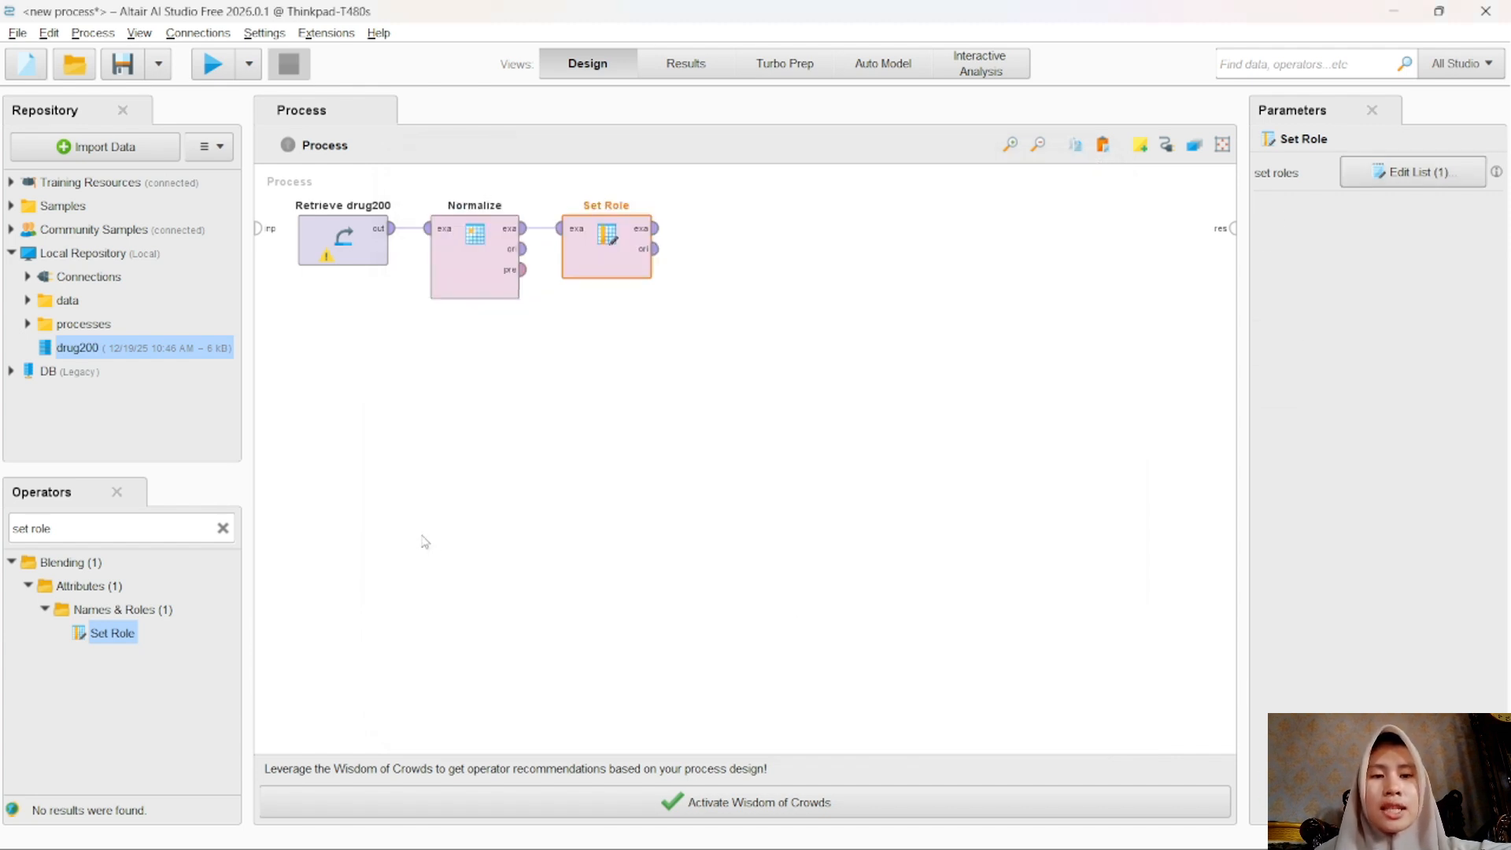
left_click(422, 540)
Step: Add a Multiply operator after Set Role and feed it Set Role's example set output
left_click(181, 530)
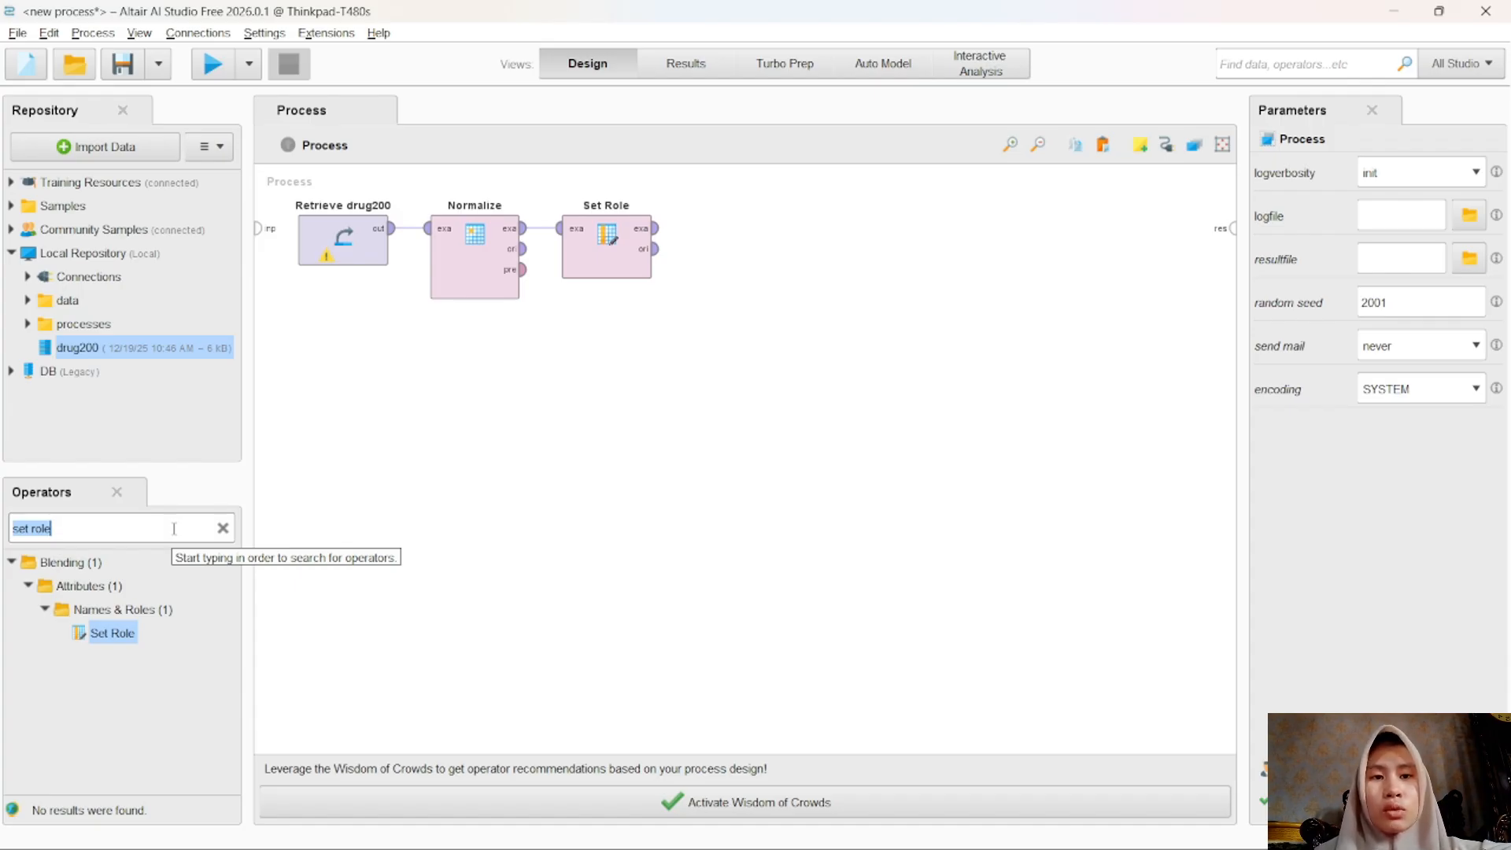
type("mult")
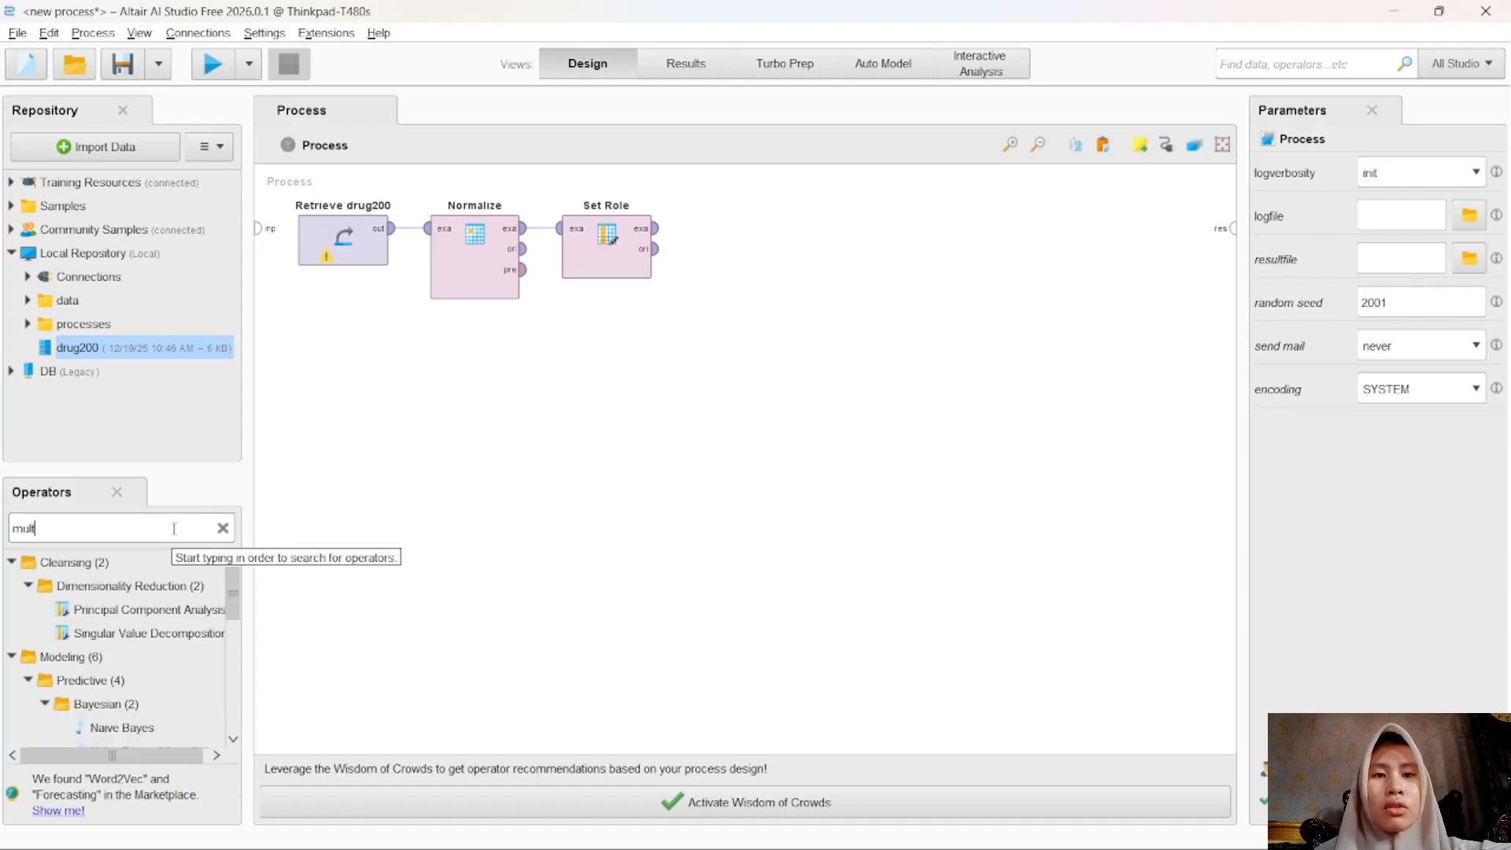
type("ipl")
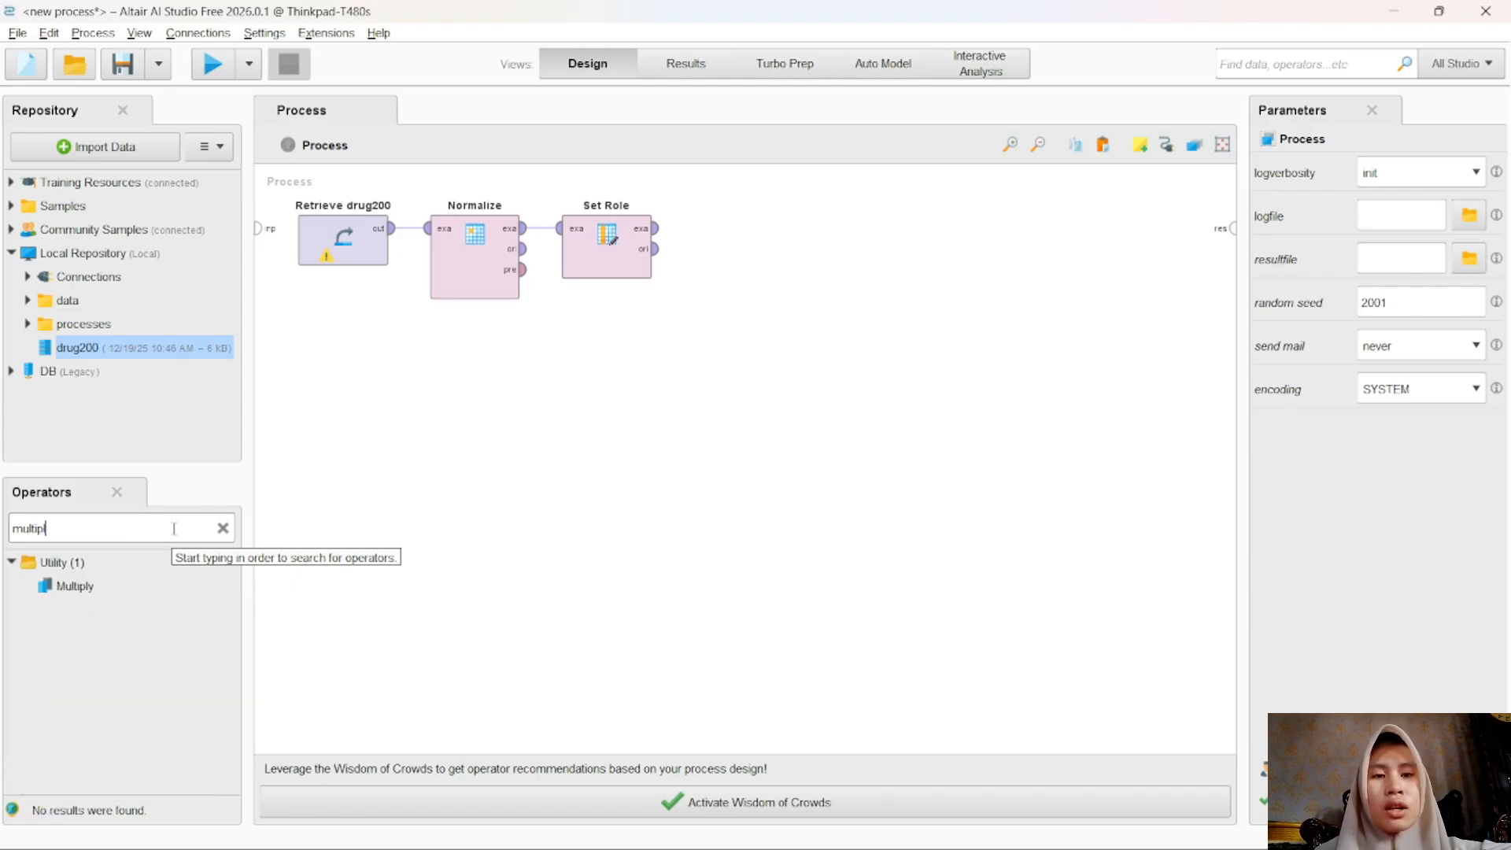
left_click_drag(62, 584, 654, 228)
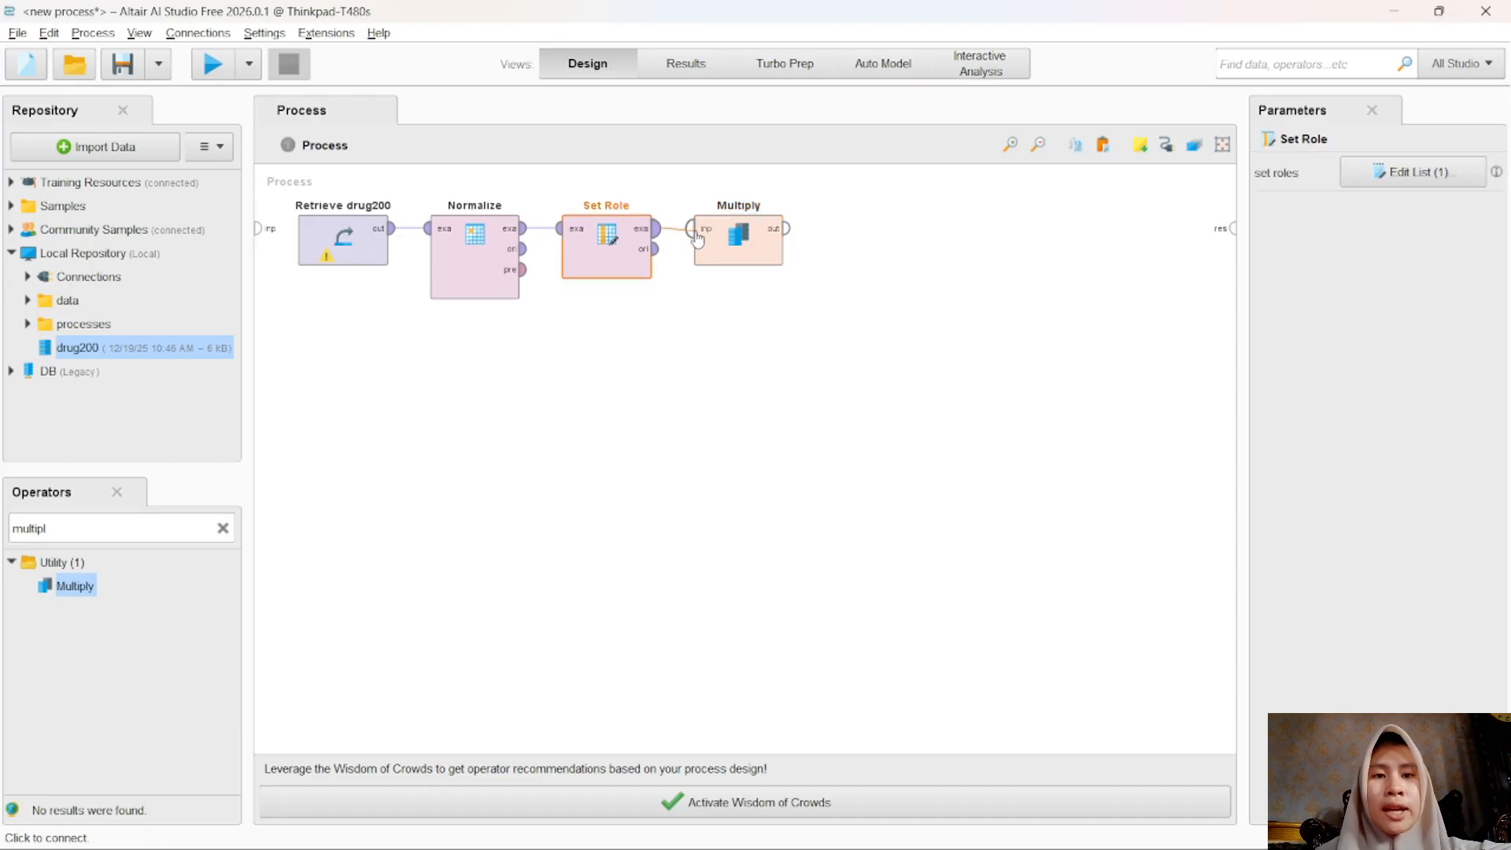
left_click(736, 300)
left_click(733, 266)
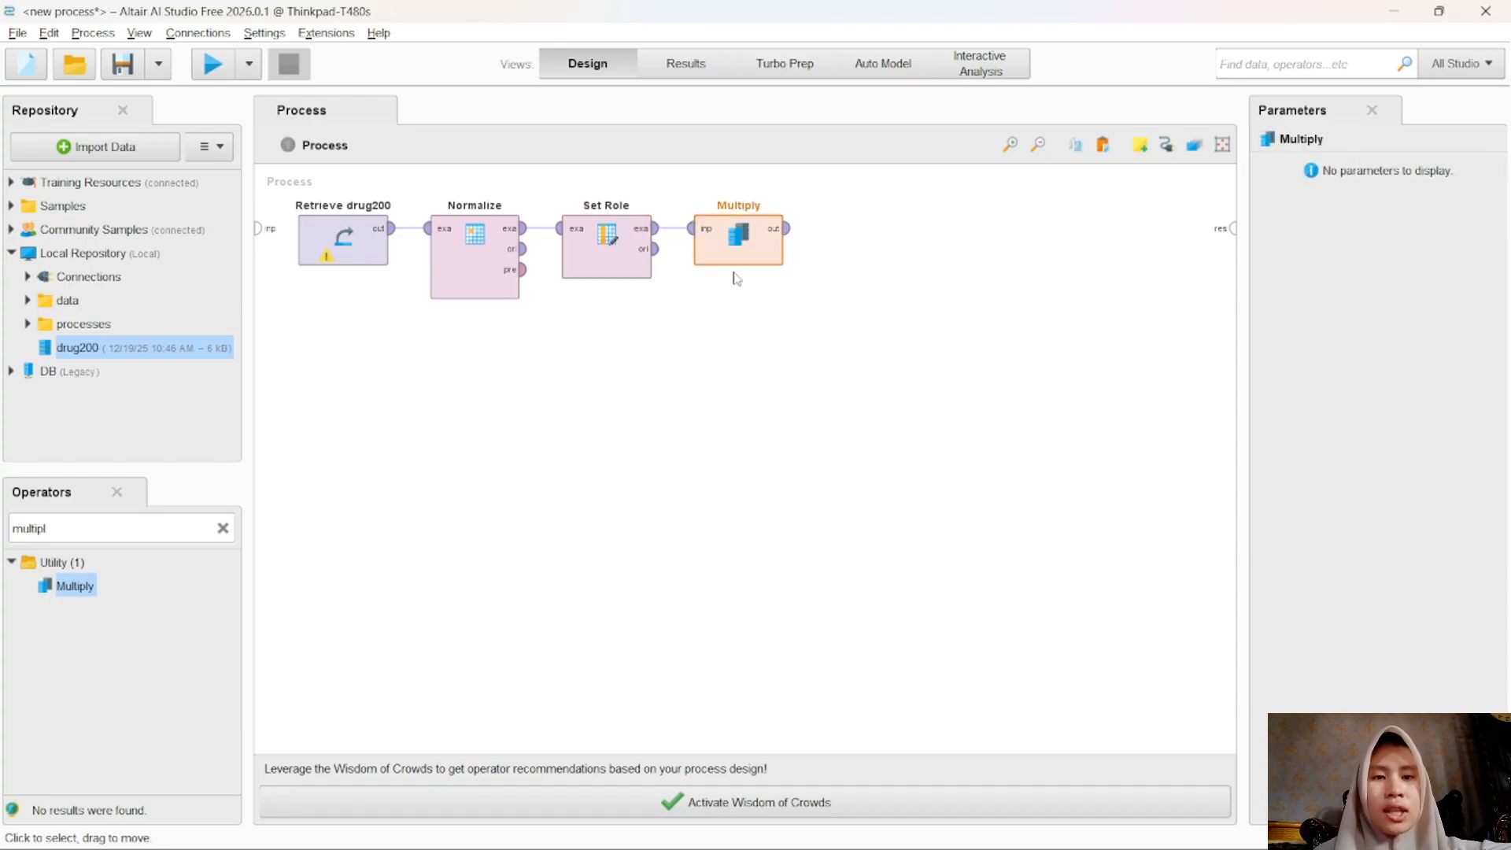
left_click(718, 355)
Step: Add a Cross Validation operator connected to Multiply's output and place two copies of it below, unconnected
double_click(58, 527)
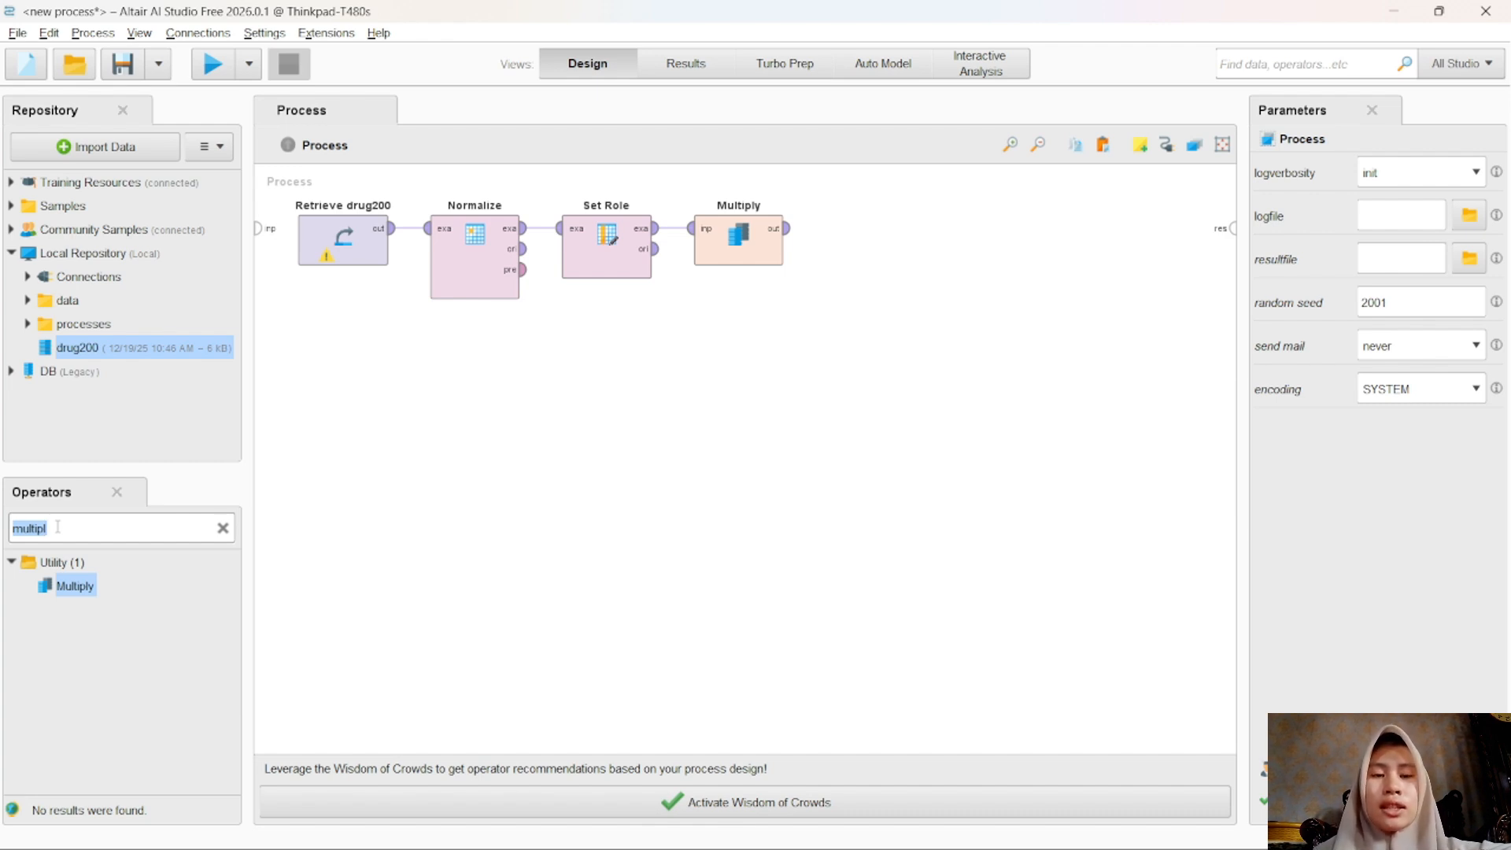
type("c")
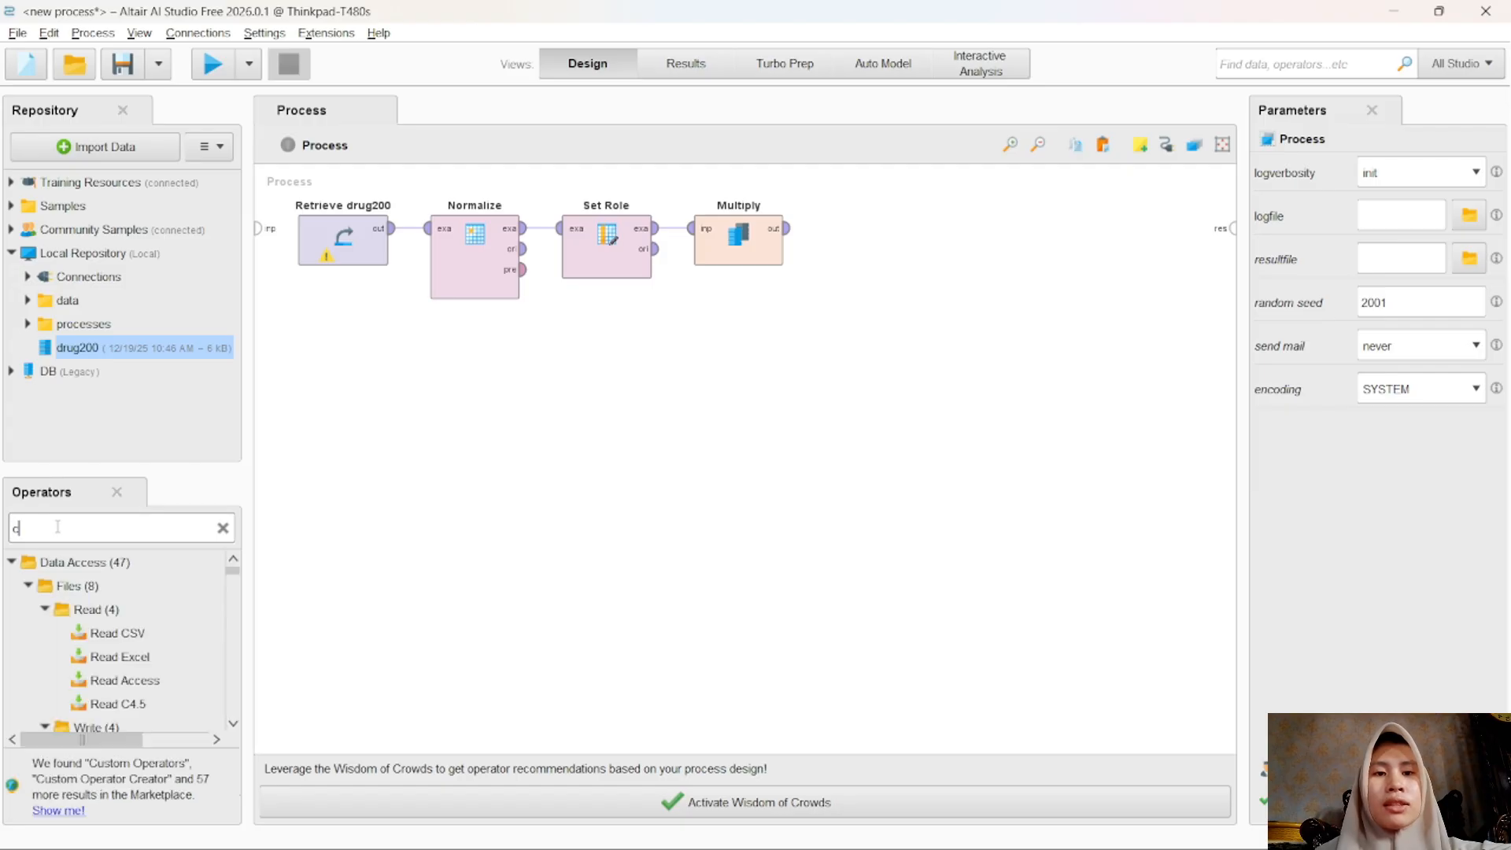
type("ros val")
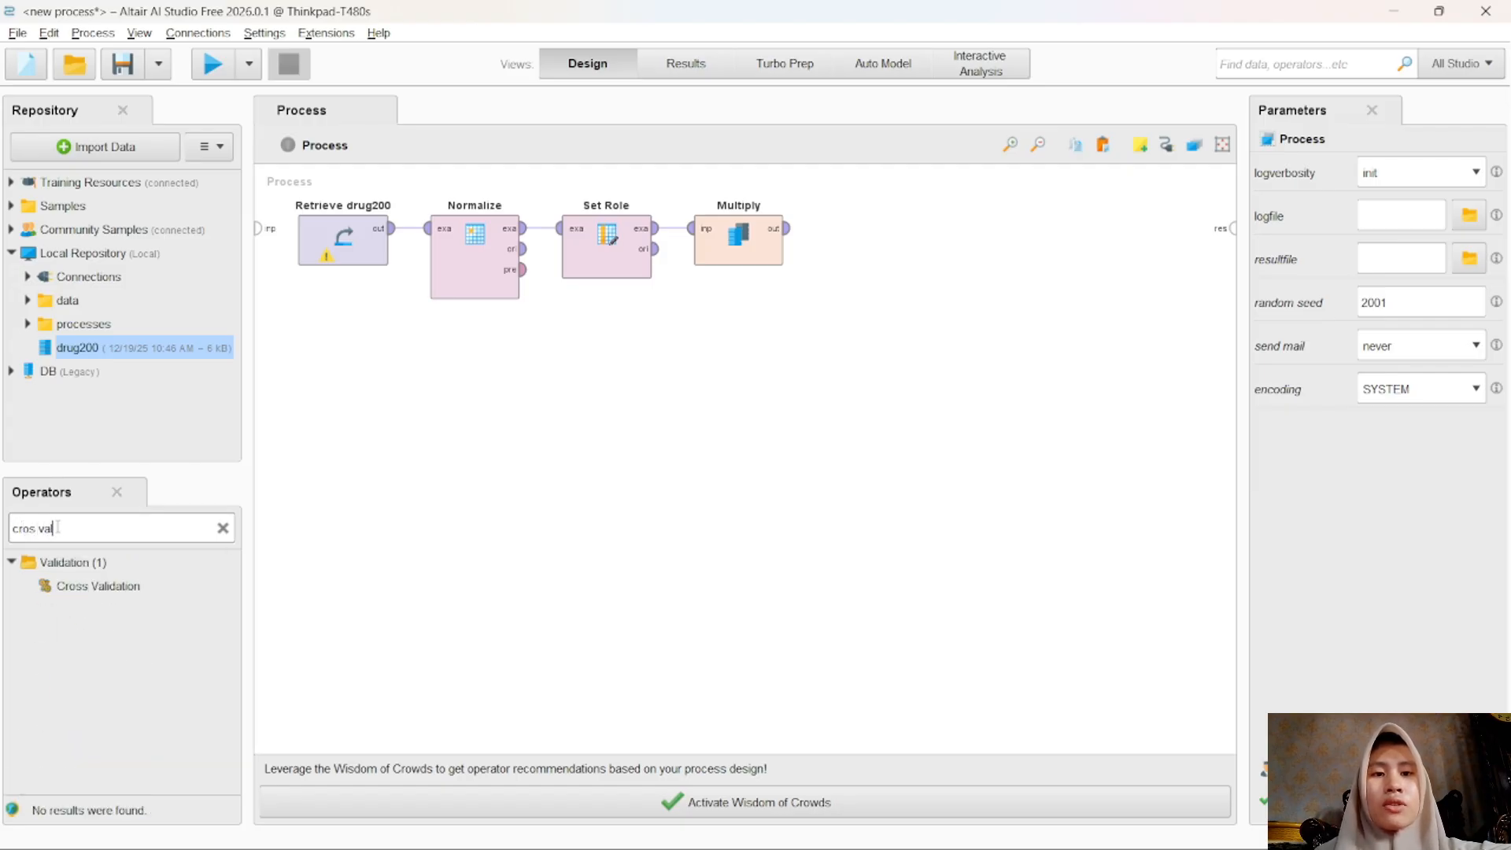
left_click_drag(63, 586, 869, 228)
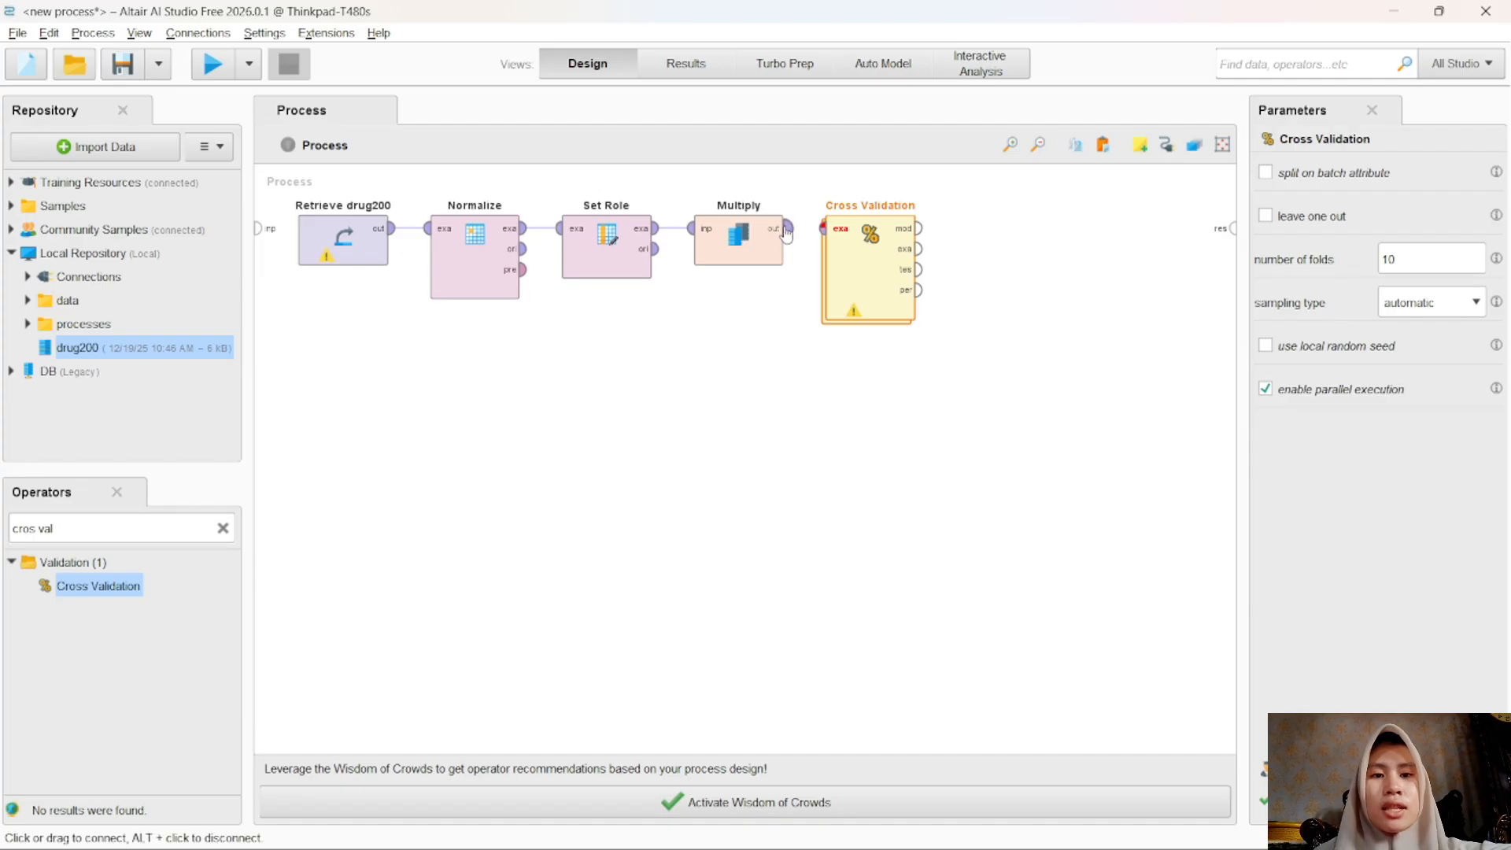
left_click(787, 228)
left_click(822, 230)
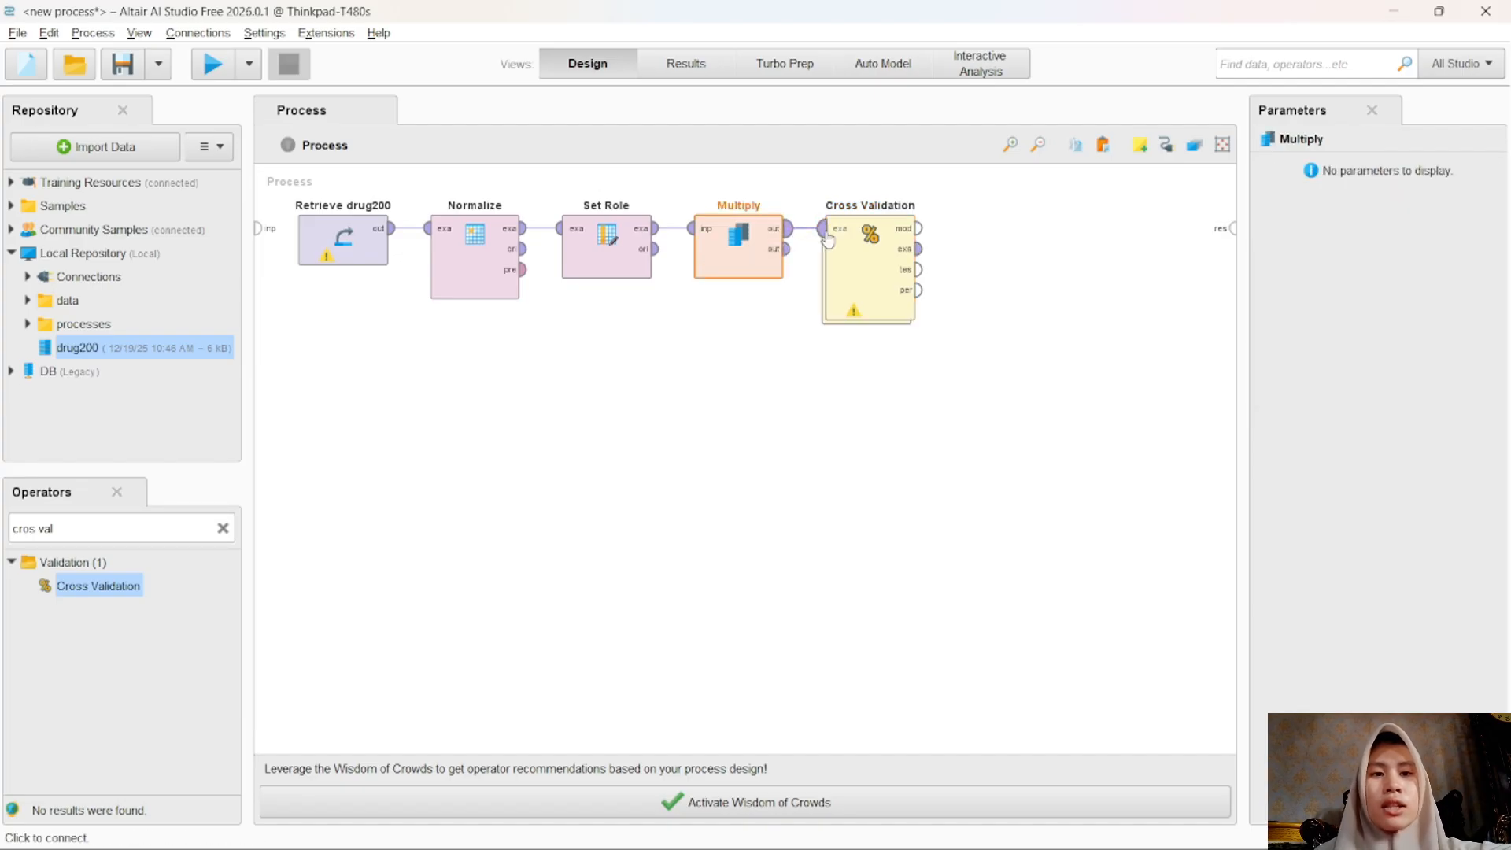
left_click(867, 270)
left_click_drag(867, 270, 870, 566)
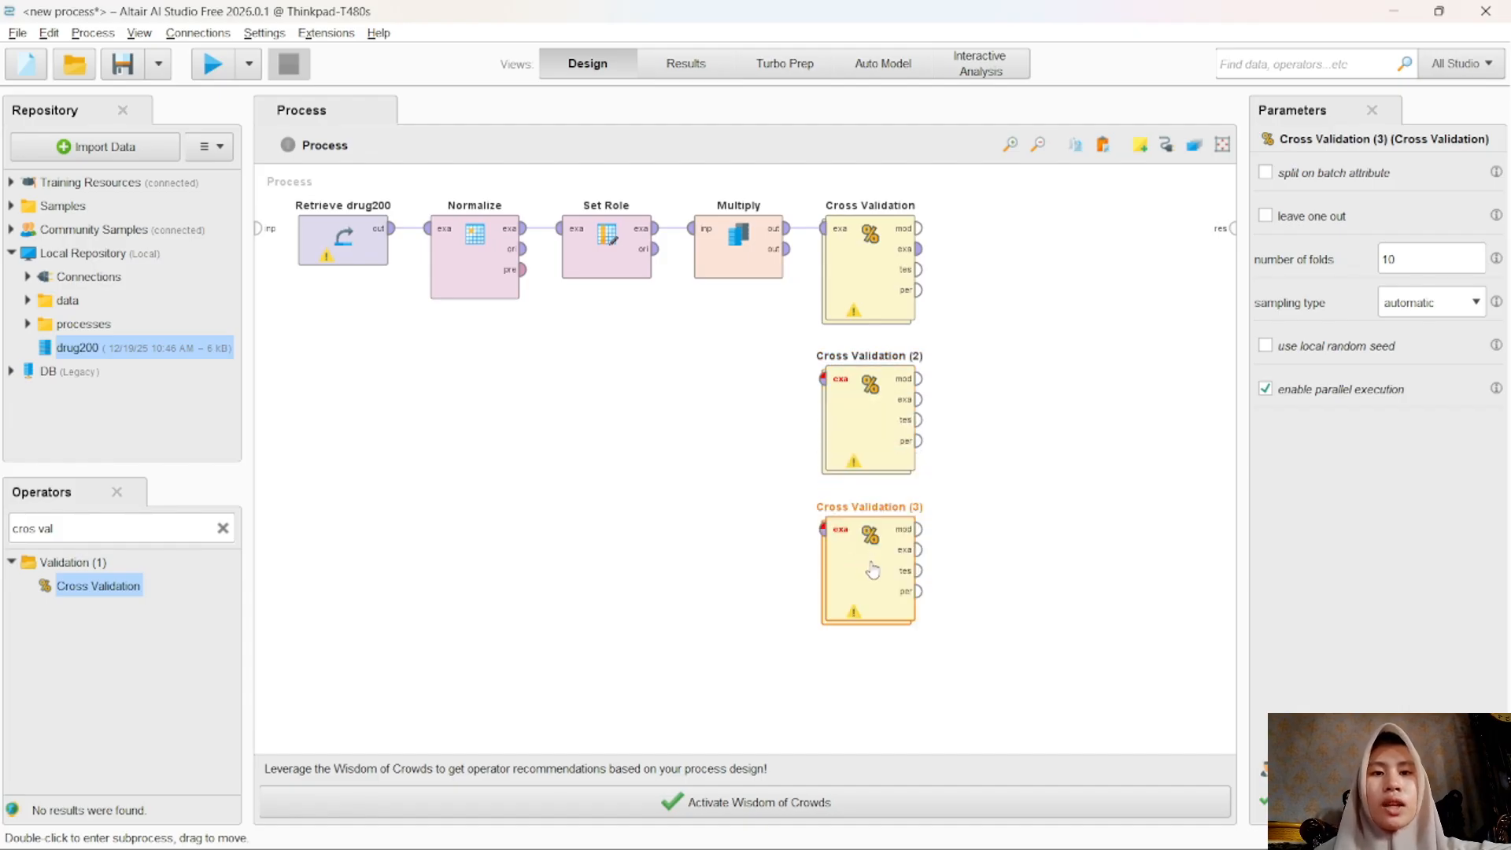
Step: Open the first Cross Validation's subprocess and add a Decision Tree operator to its Training area
left_click(887, 288)
double_click(887, 288)
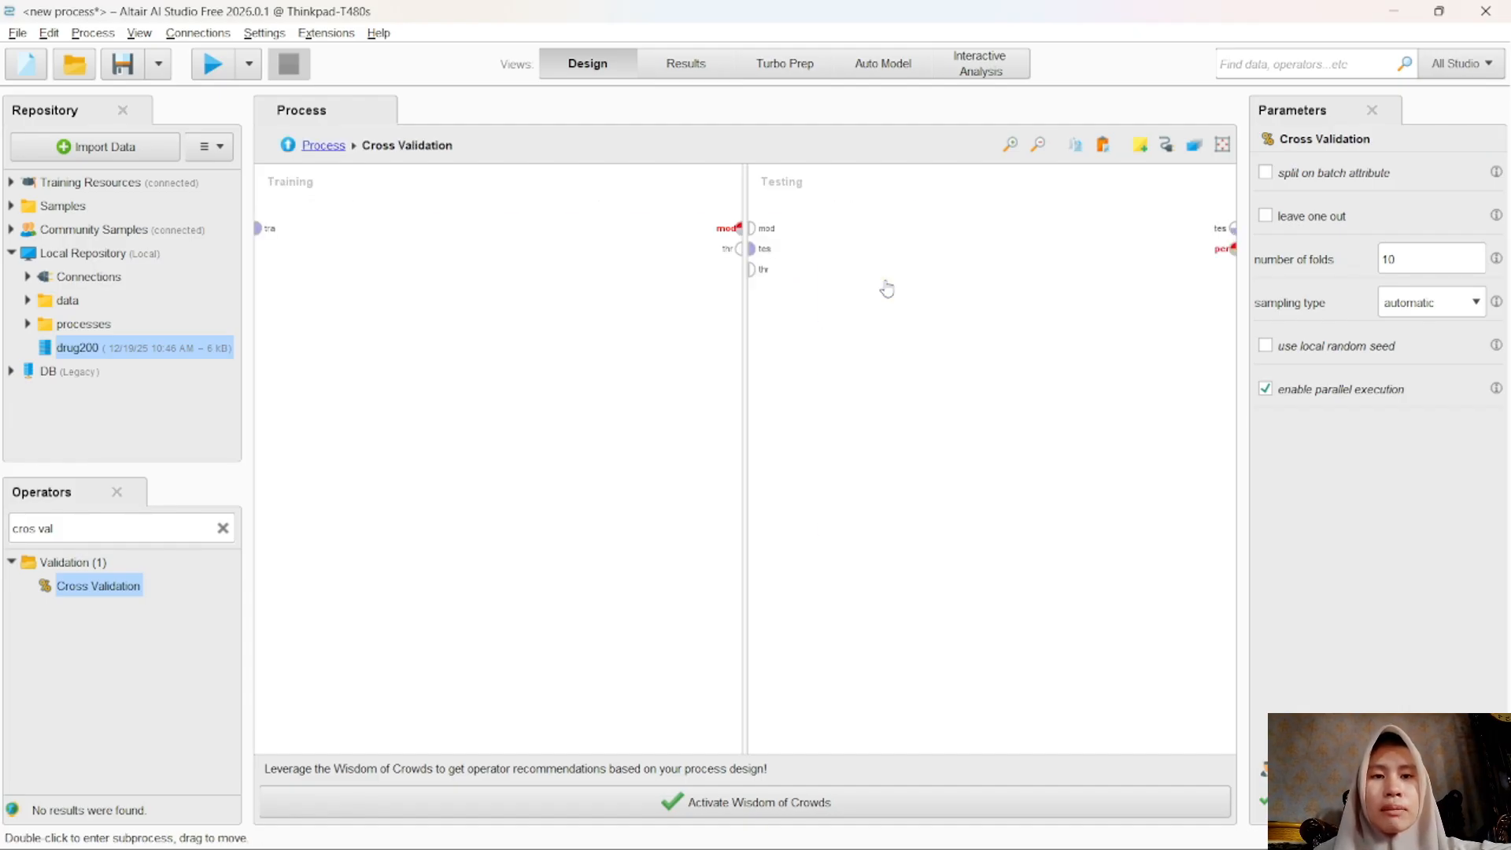
left_click(223, 528)
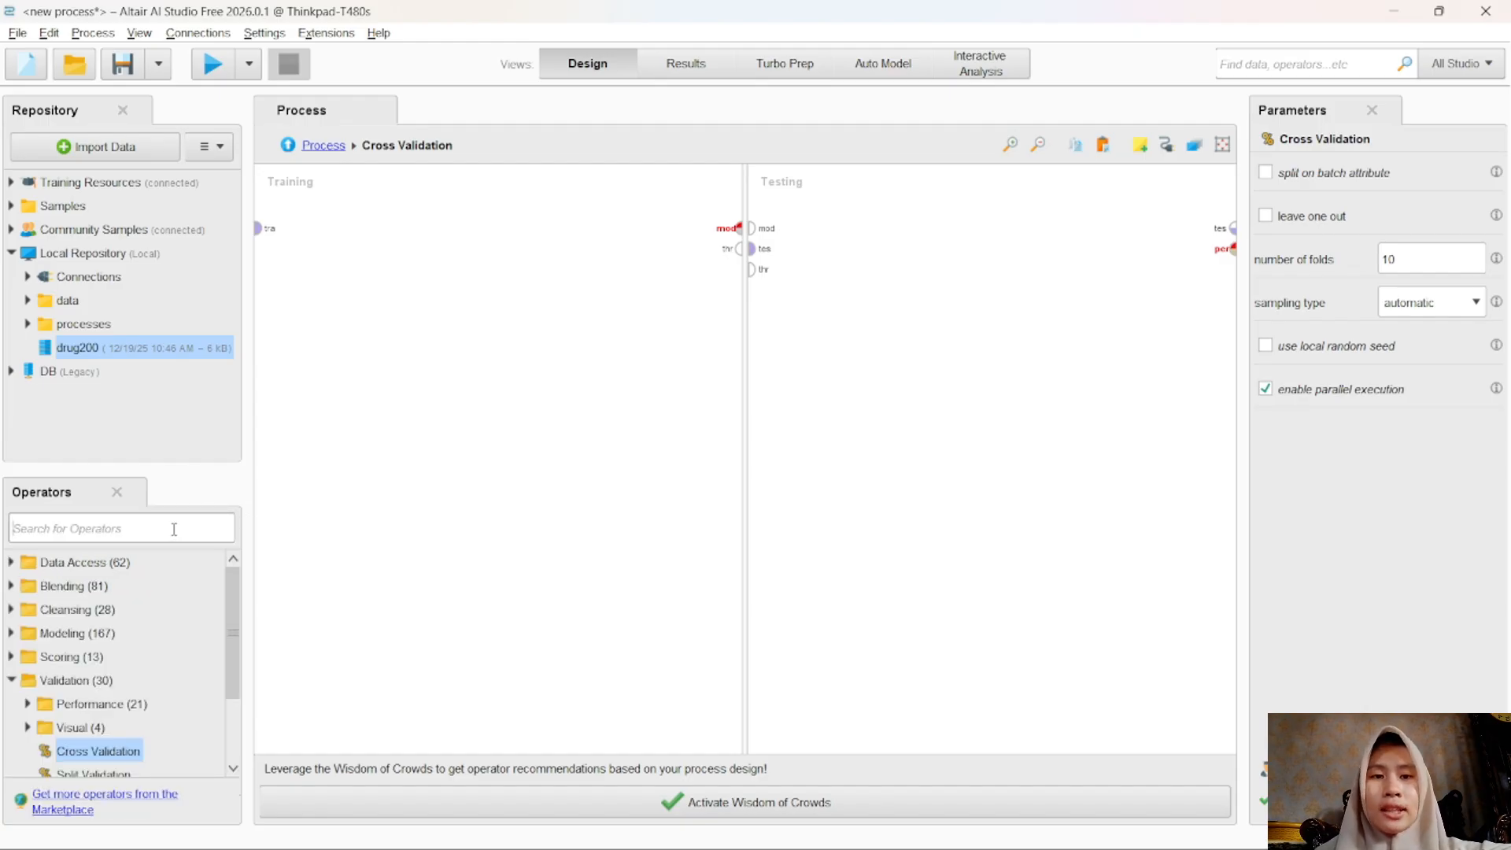
type("decis")
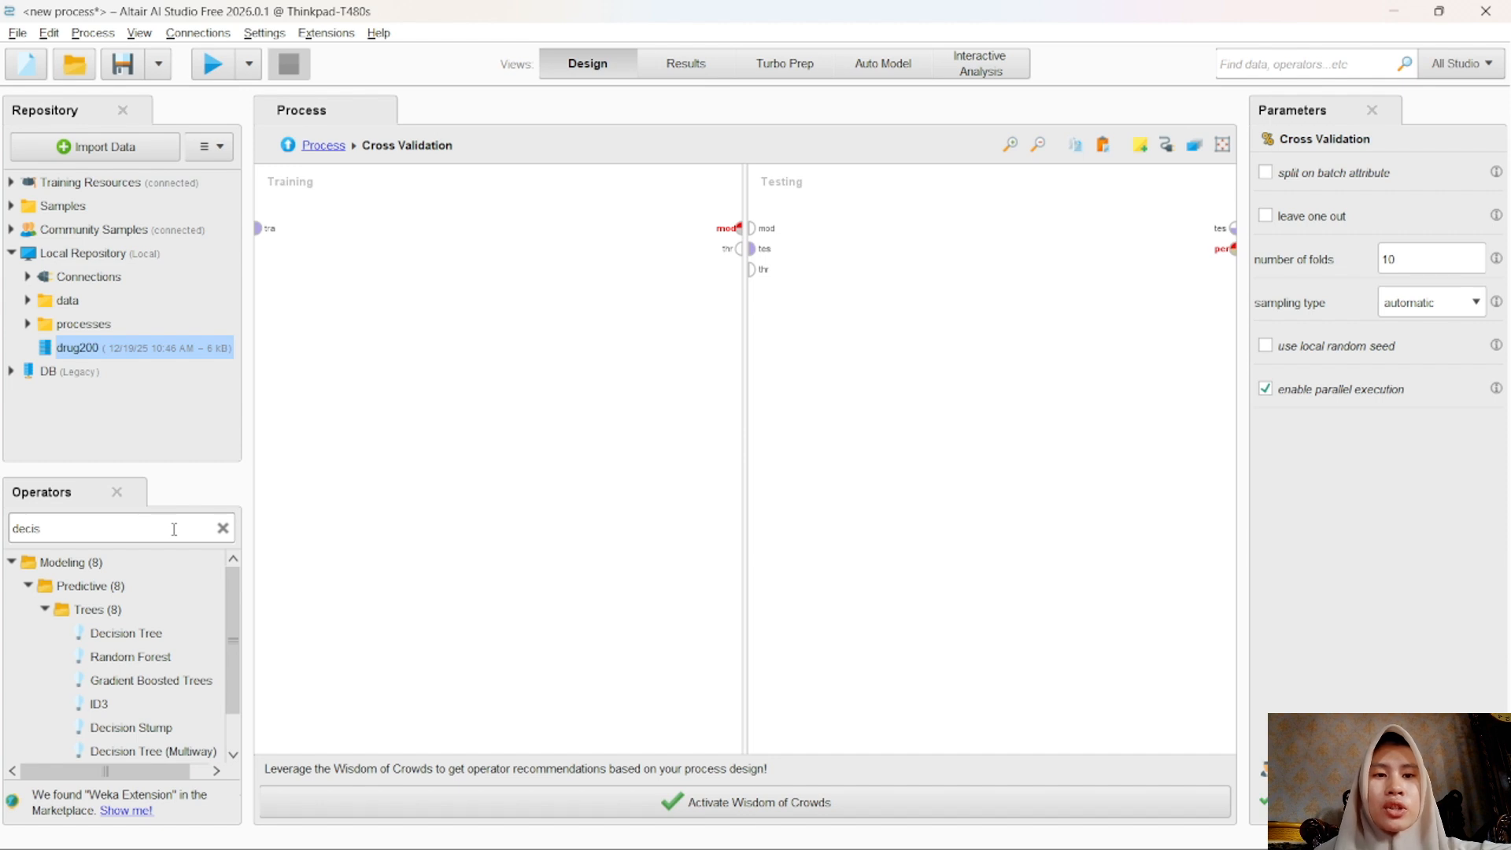
left_click(157, 639)
left_click_drag(373, 385, 429, 277)
Step: Add Apply Model and Performance (Classification) operators side by side in the Testing area
left_click(119, 529)
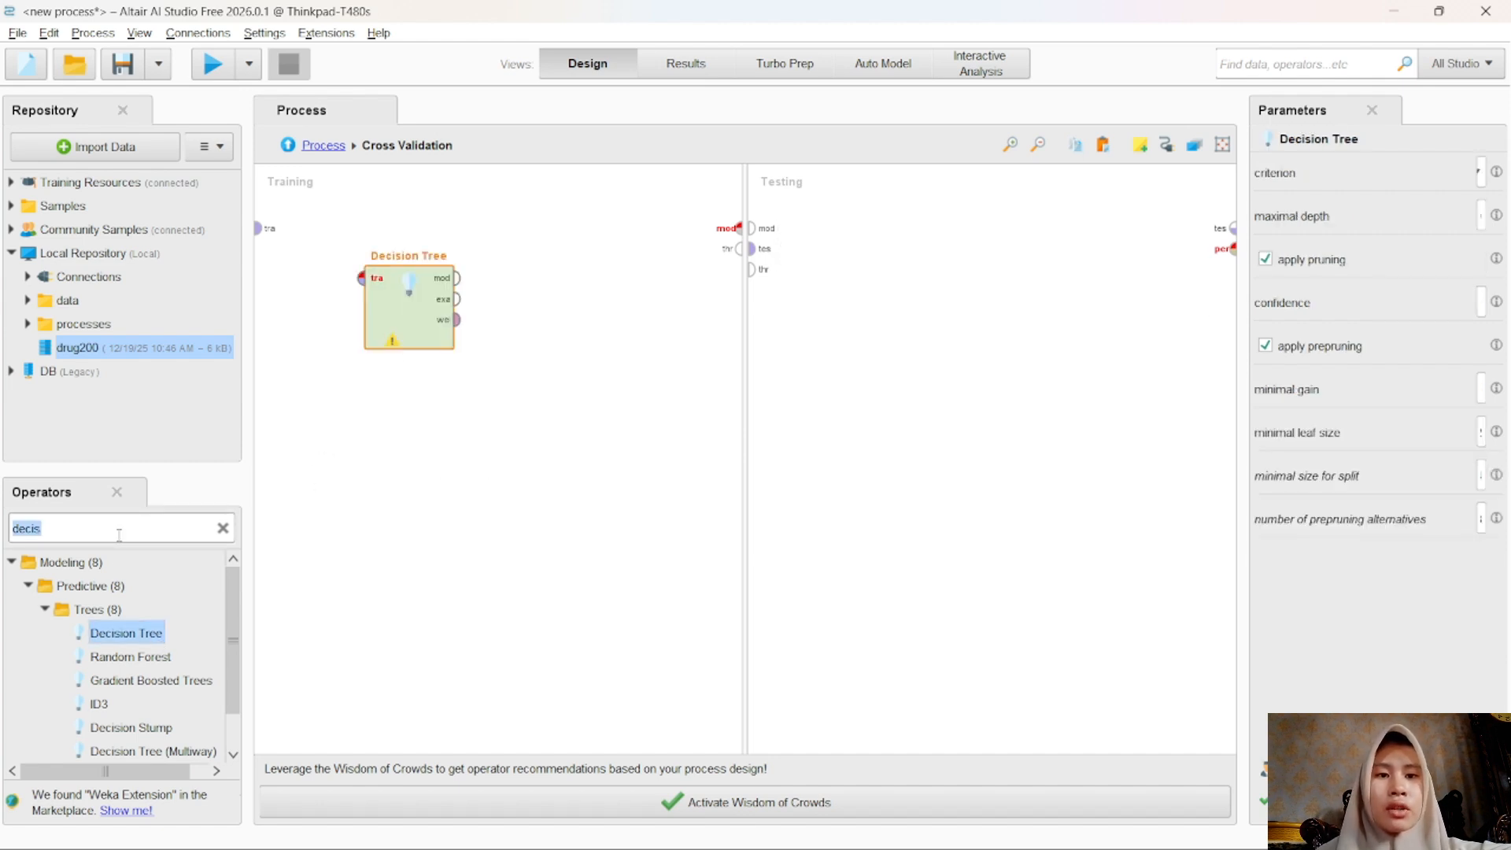
type("app")
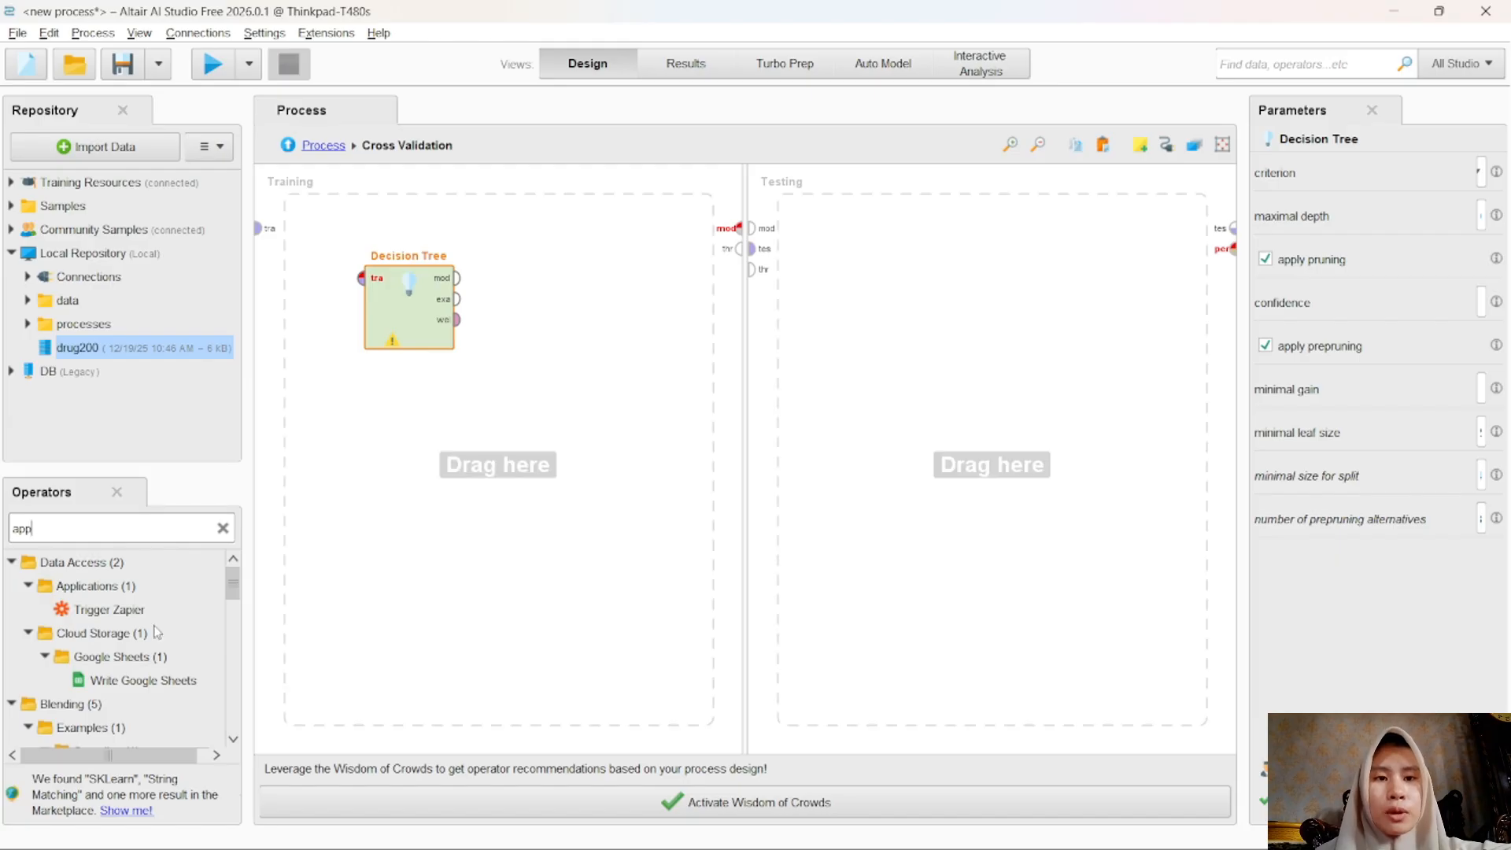
scroll(119, 630, "down", 2)
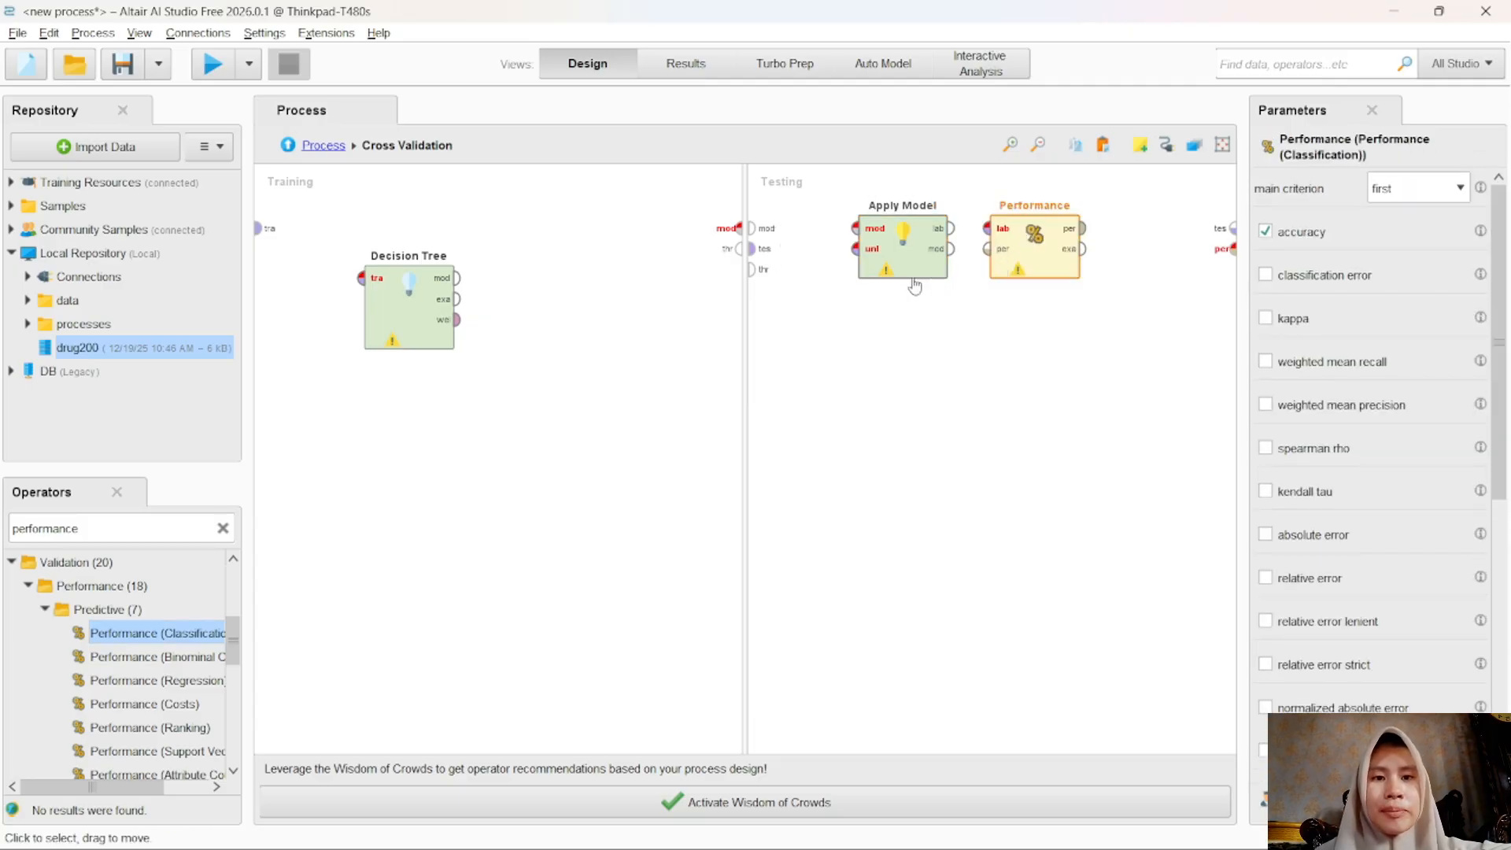
Step: Move the Decision Tree up level with the ports and connect it between the training input and the model output
left_click_drag(409, 322, 409, 272)
left_click(259, 228)
left_click(361, 228)
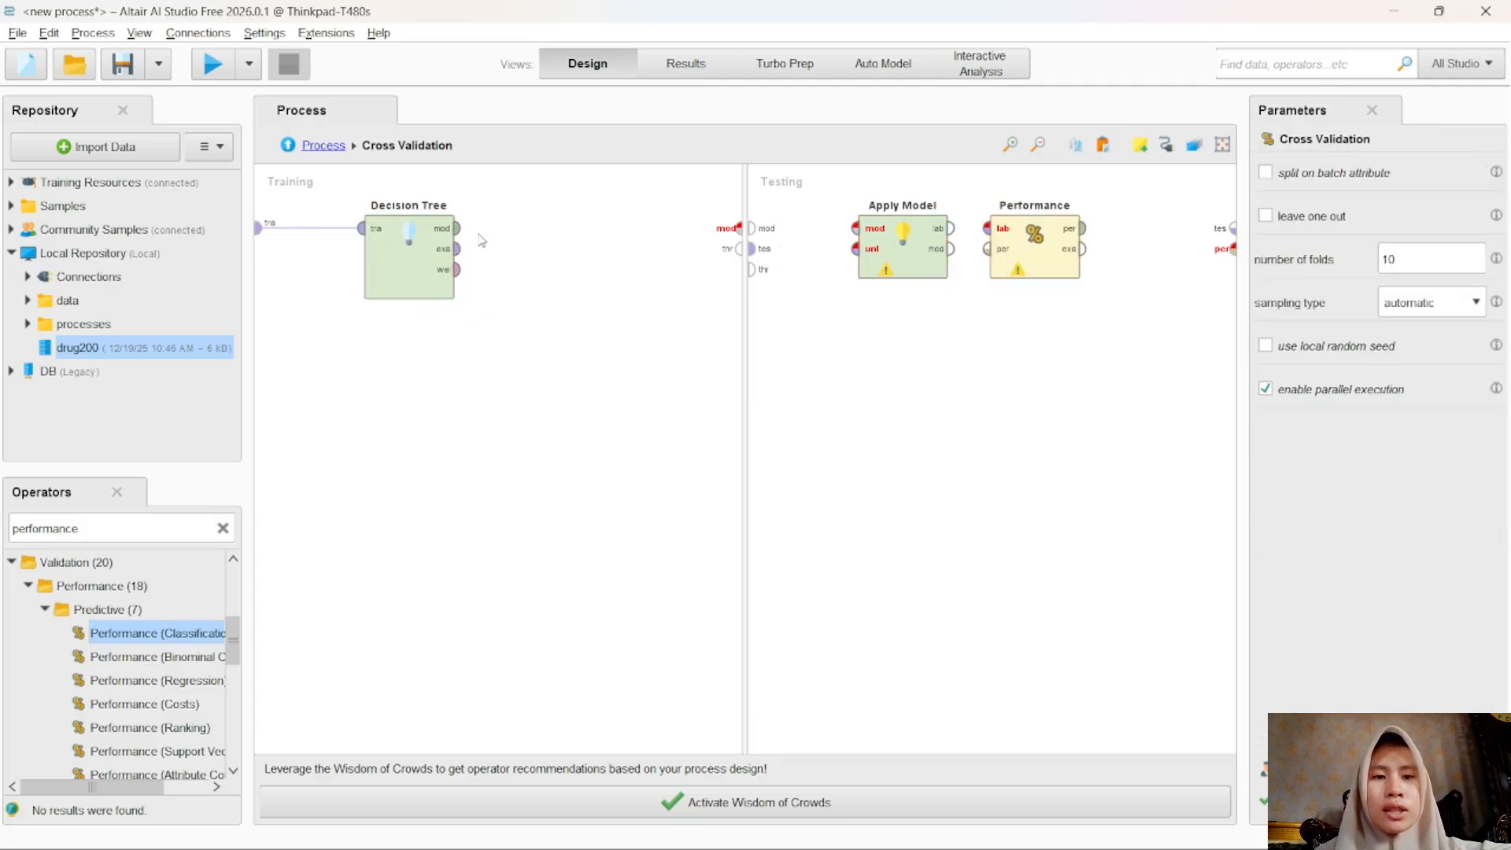
left_click(457, 228)
left_click(739, 228)
Step: Wire the Testing area: model and test set into Apply Model, its labelled output into Performance, and the performance to the subprocess output
left_click(751, 228)
left_click(855, 228)
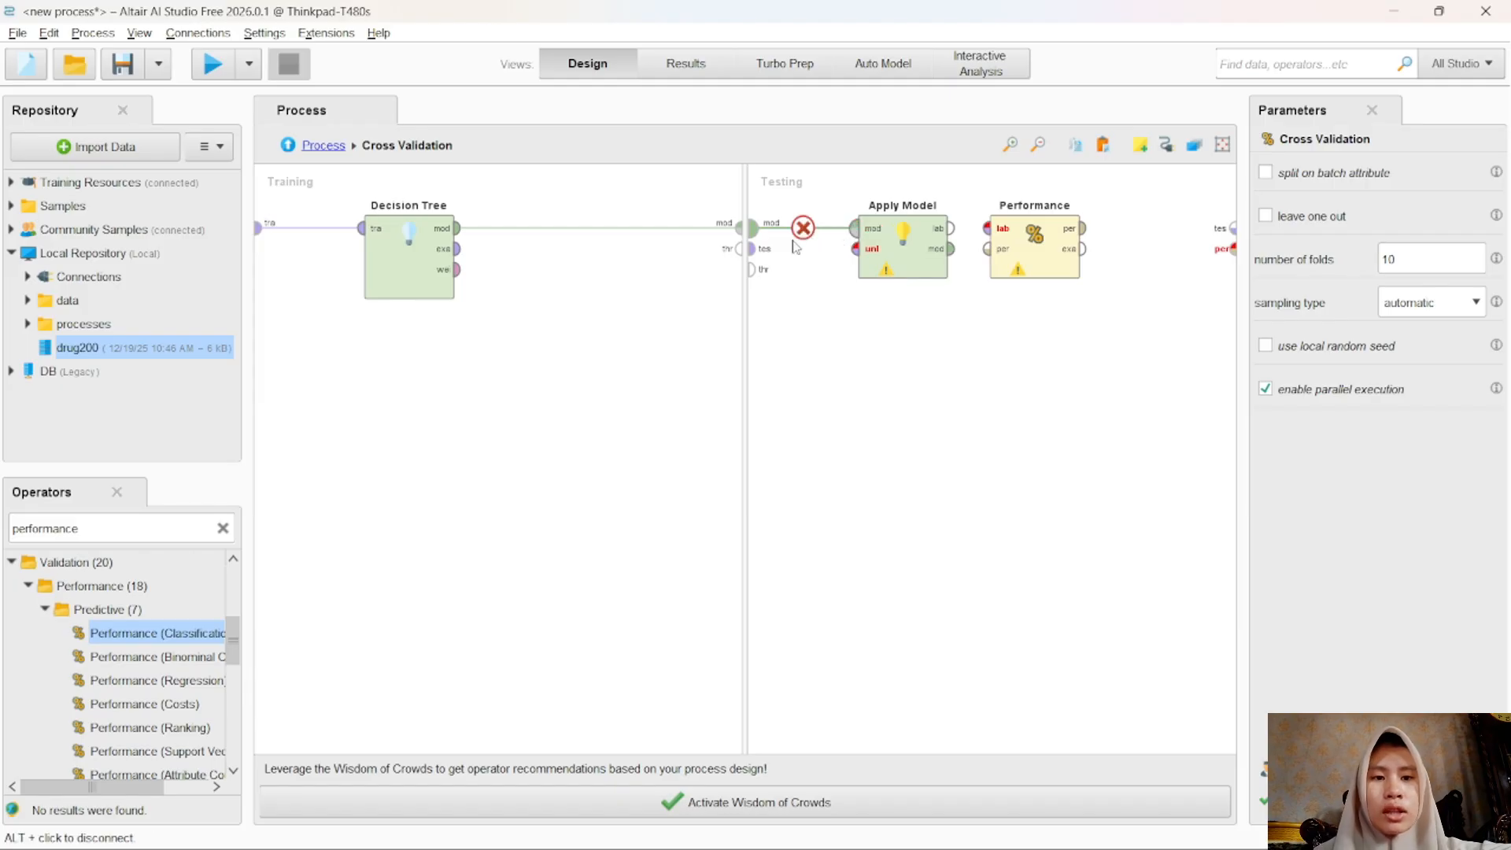
left_click(751, 249)
left_click(855, 249)
left_click(952, 229)
left_click(987, 228)
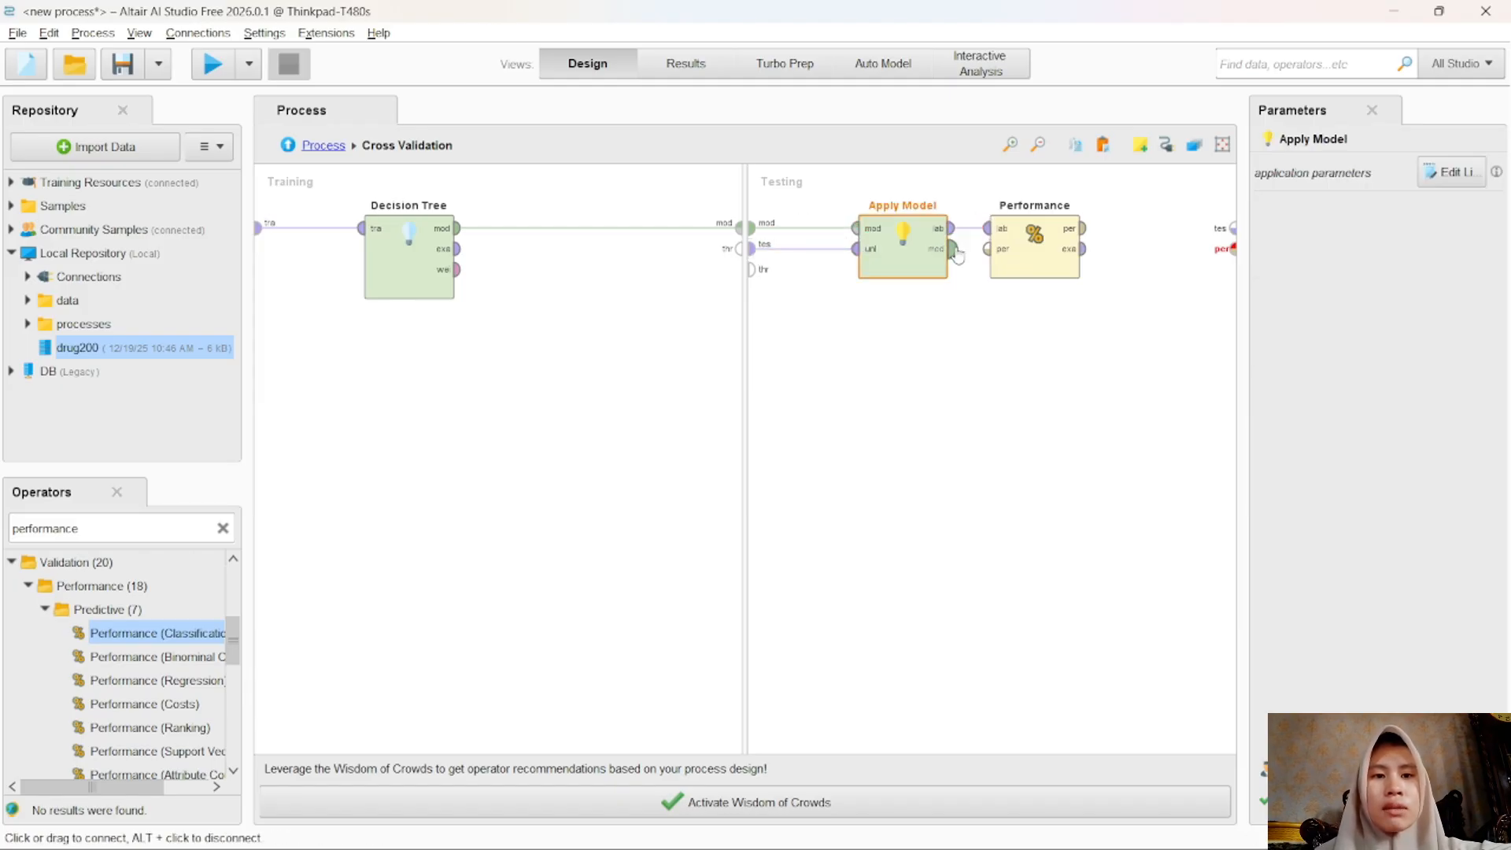
left_click(1082, 228)
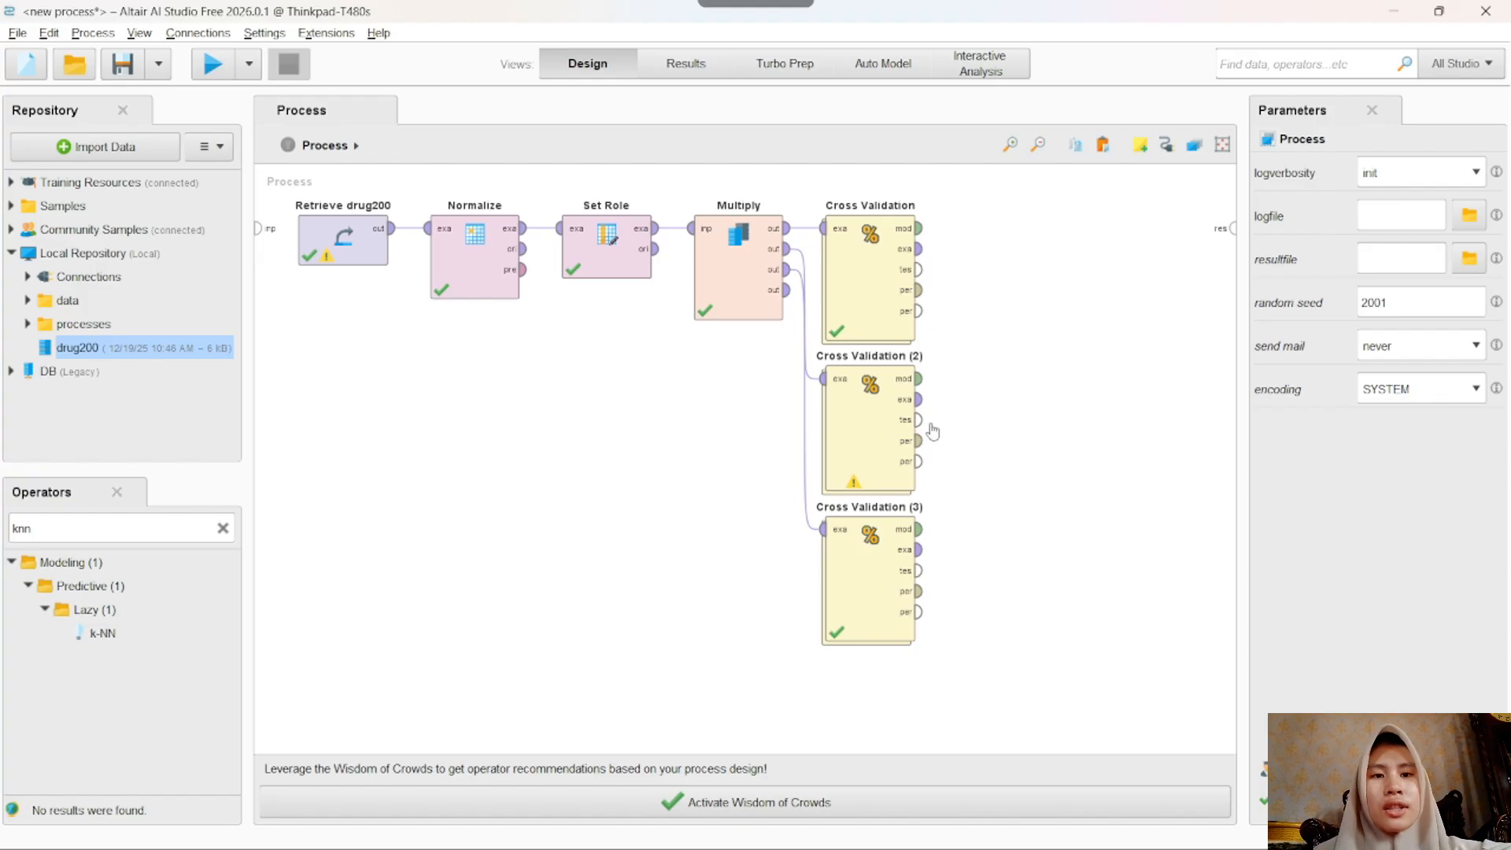
Step: Open Cross Validation (2)'s subprocess and connect the k-NN model output to the Training area's model port
double_click(866, 441)
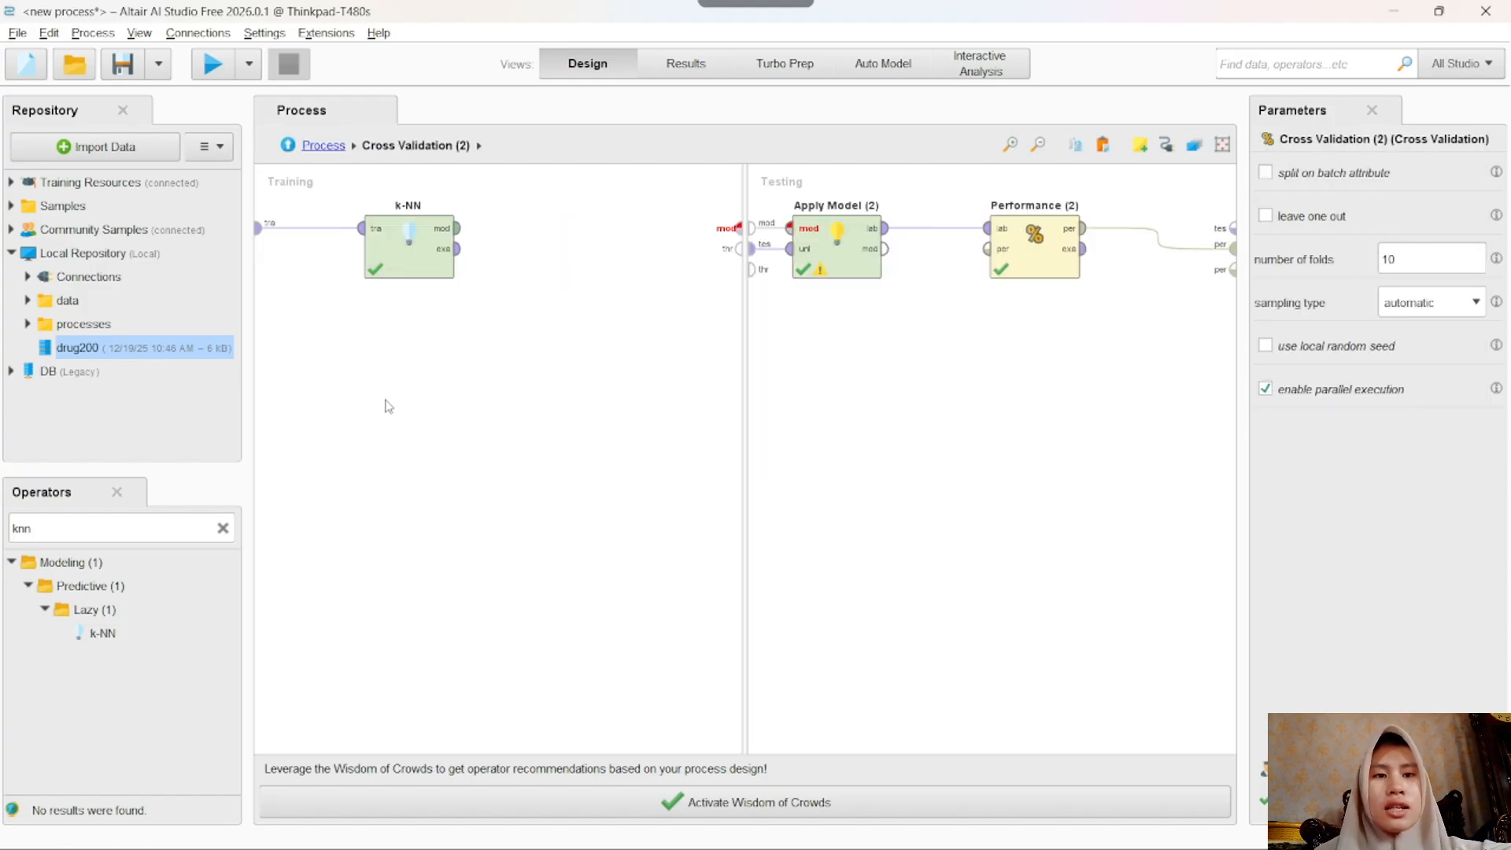
left_click(419, 282)
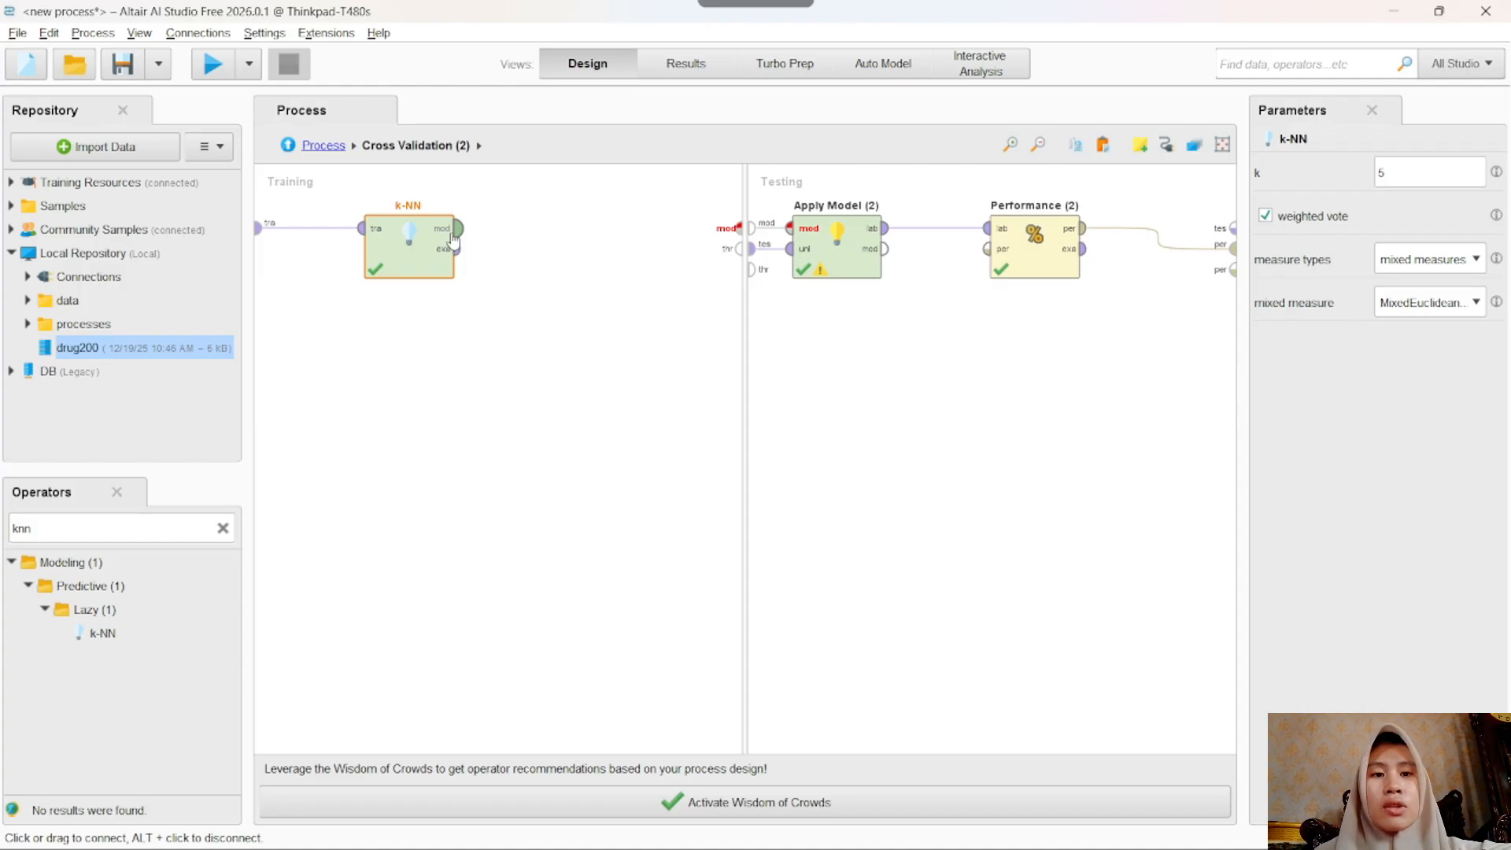
left_click(456, 230)
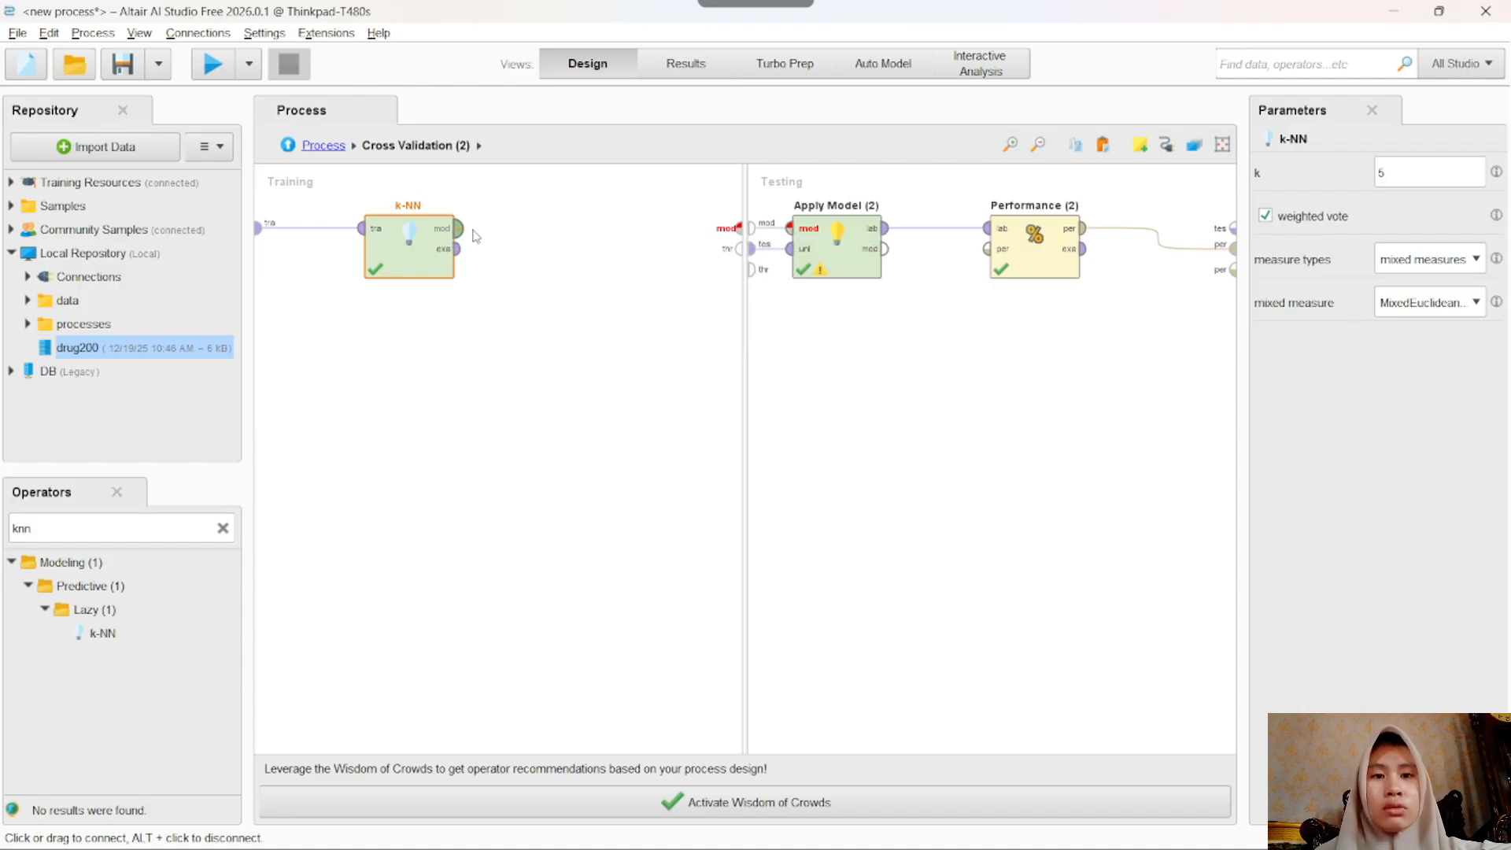
left_click(734, 230)
left_click(660, 347)
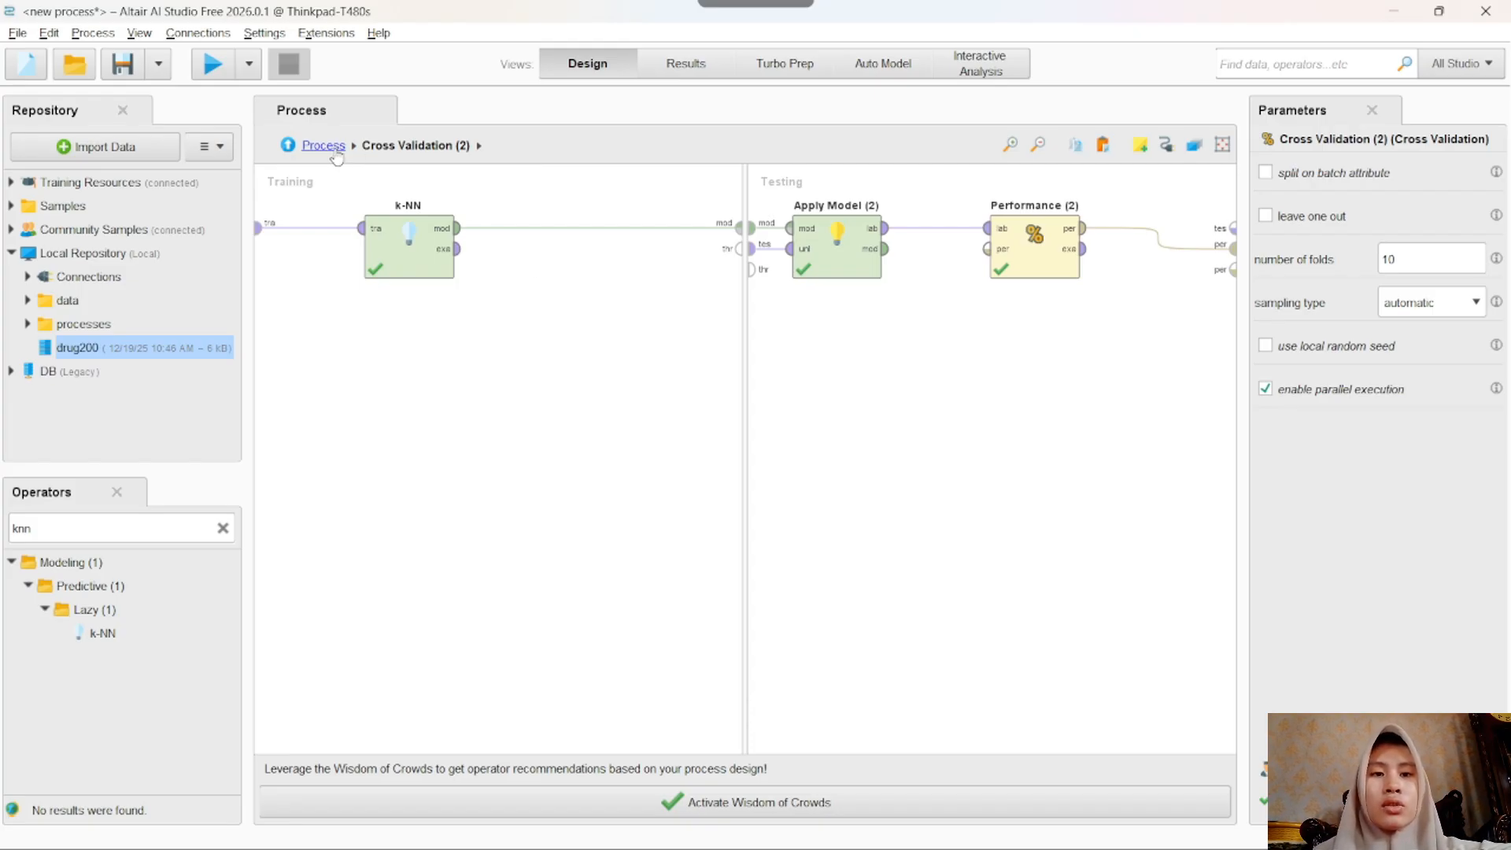
Step: Review the Naive Bayes, Apply Model and Performance wiring inside Cross Validation (3), then return to the main process
left_click(329, 147)
double_click(896, 567)
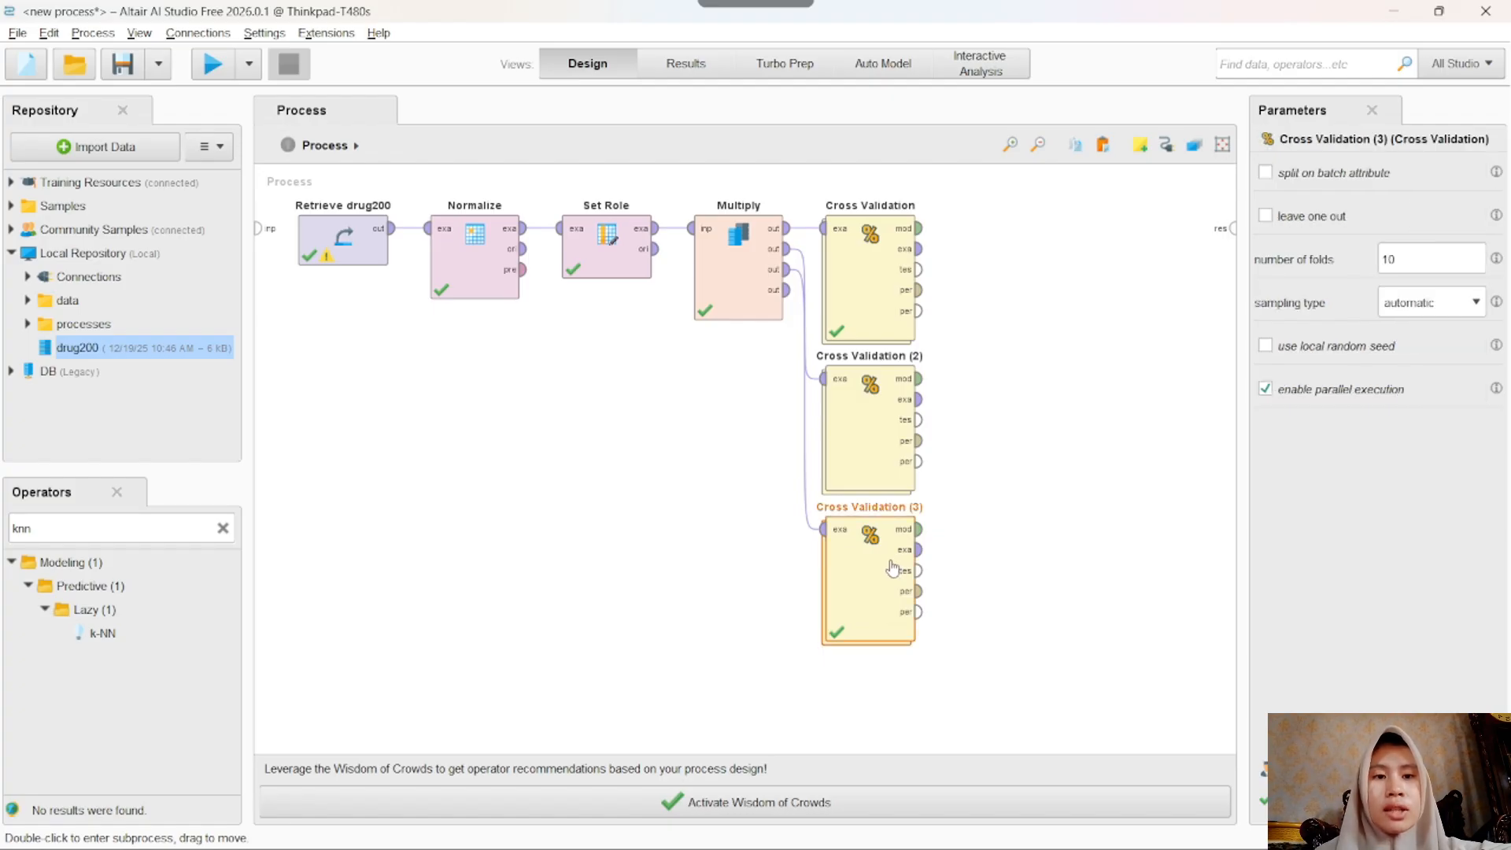
left_click(189, 525)
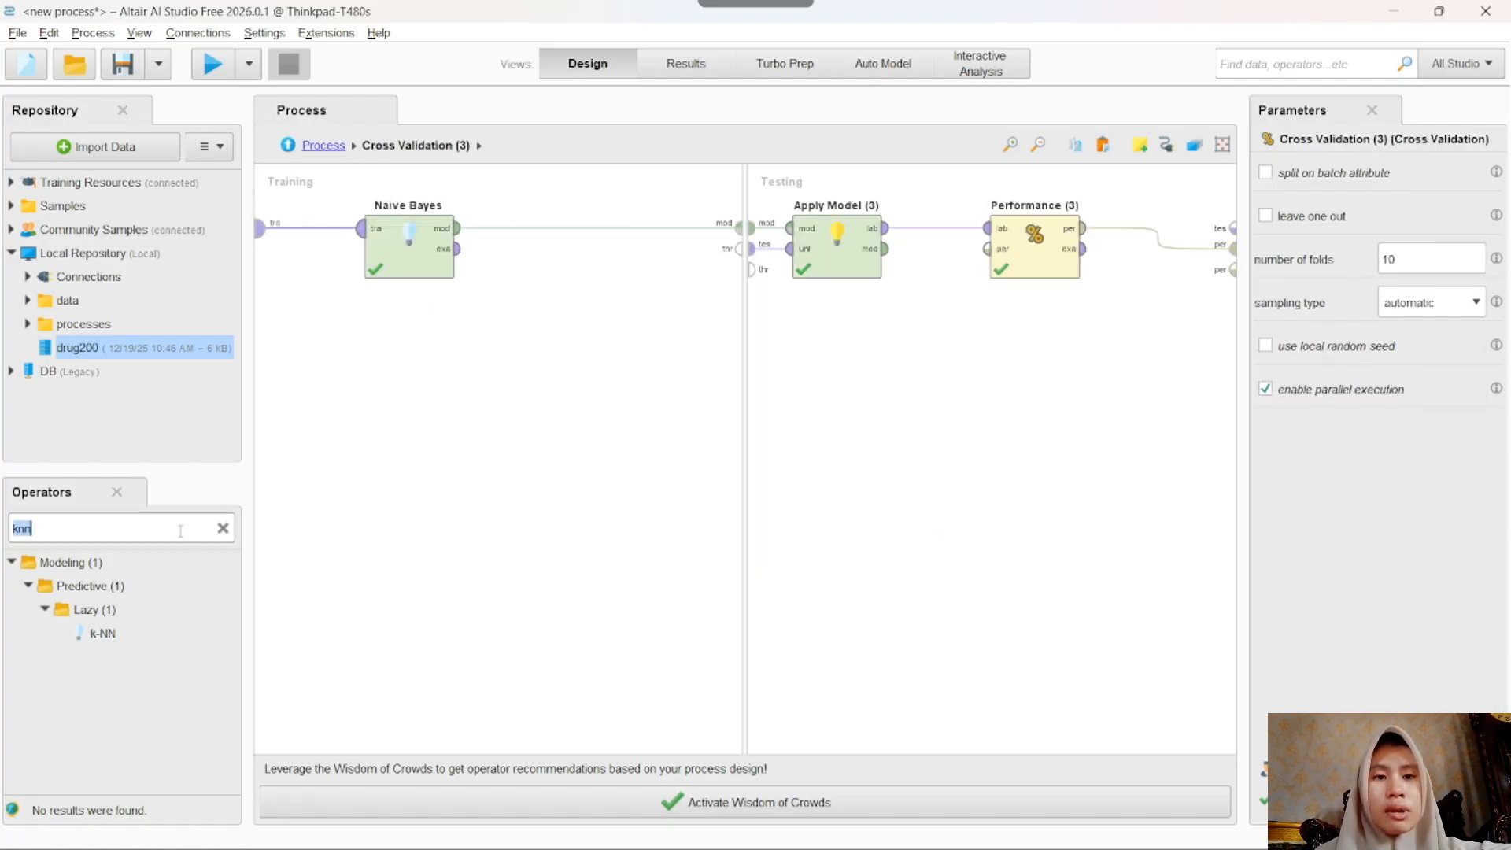
left_click(403, 264)
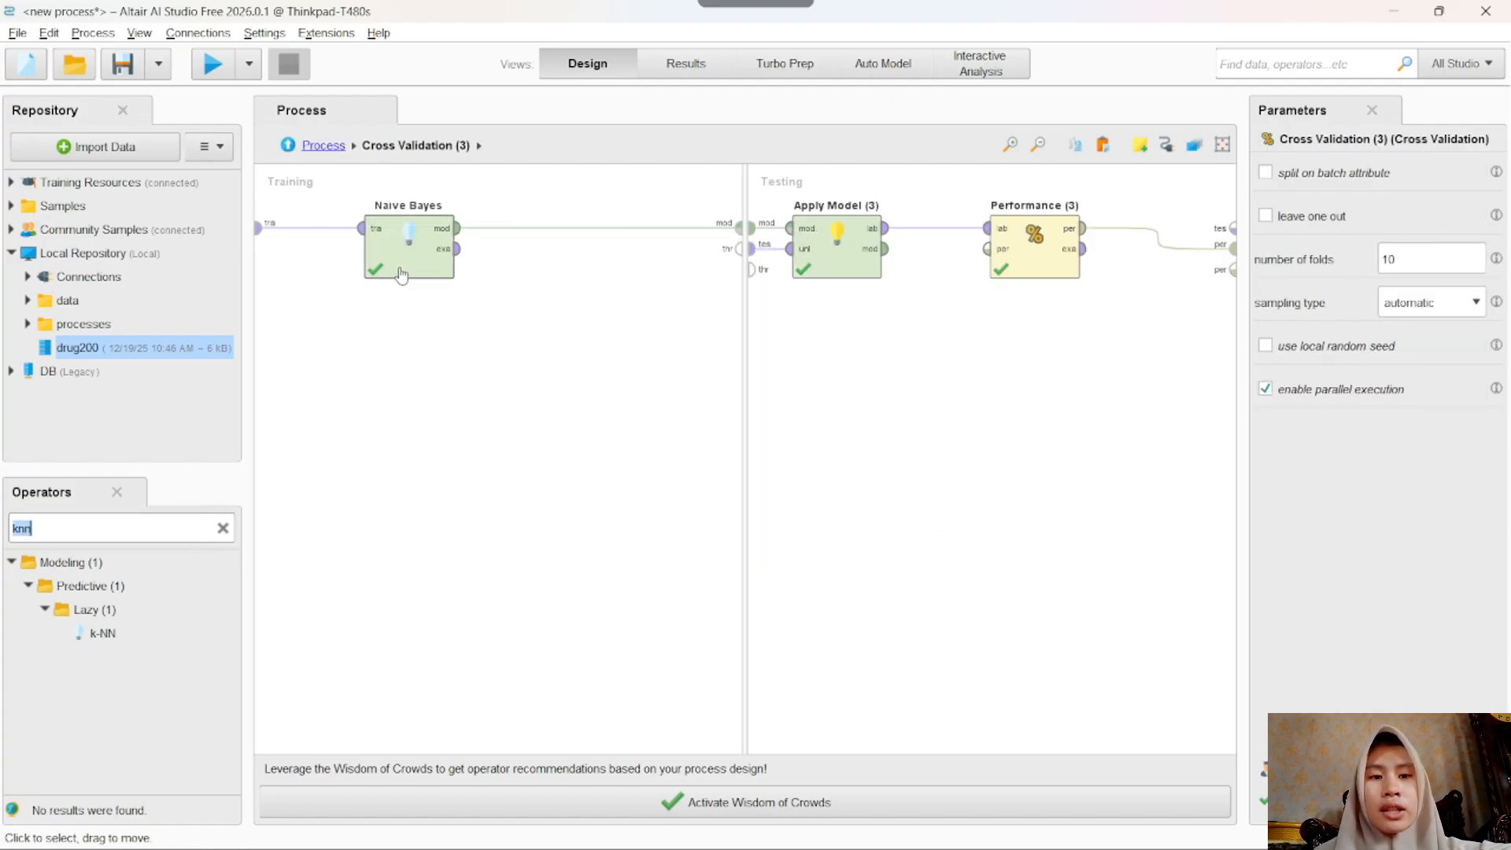
left_click(634, 365)
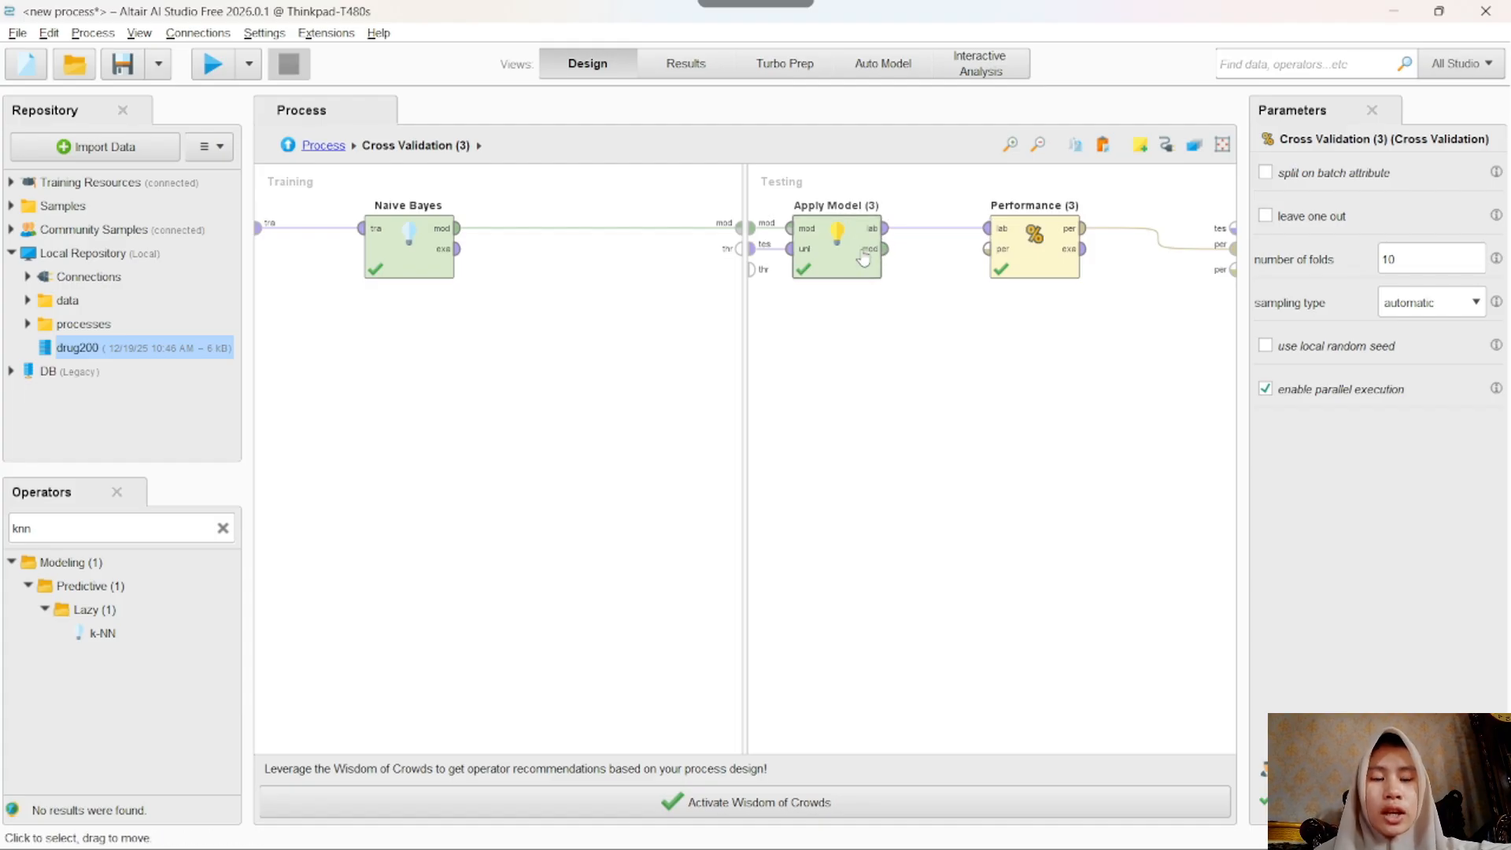
left_click(283, 146)
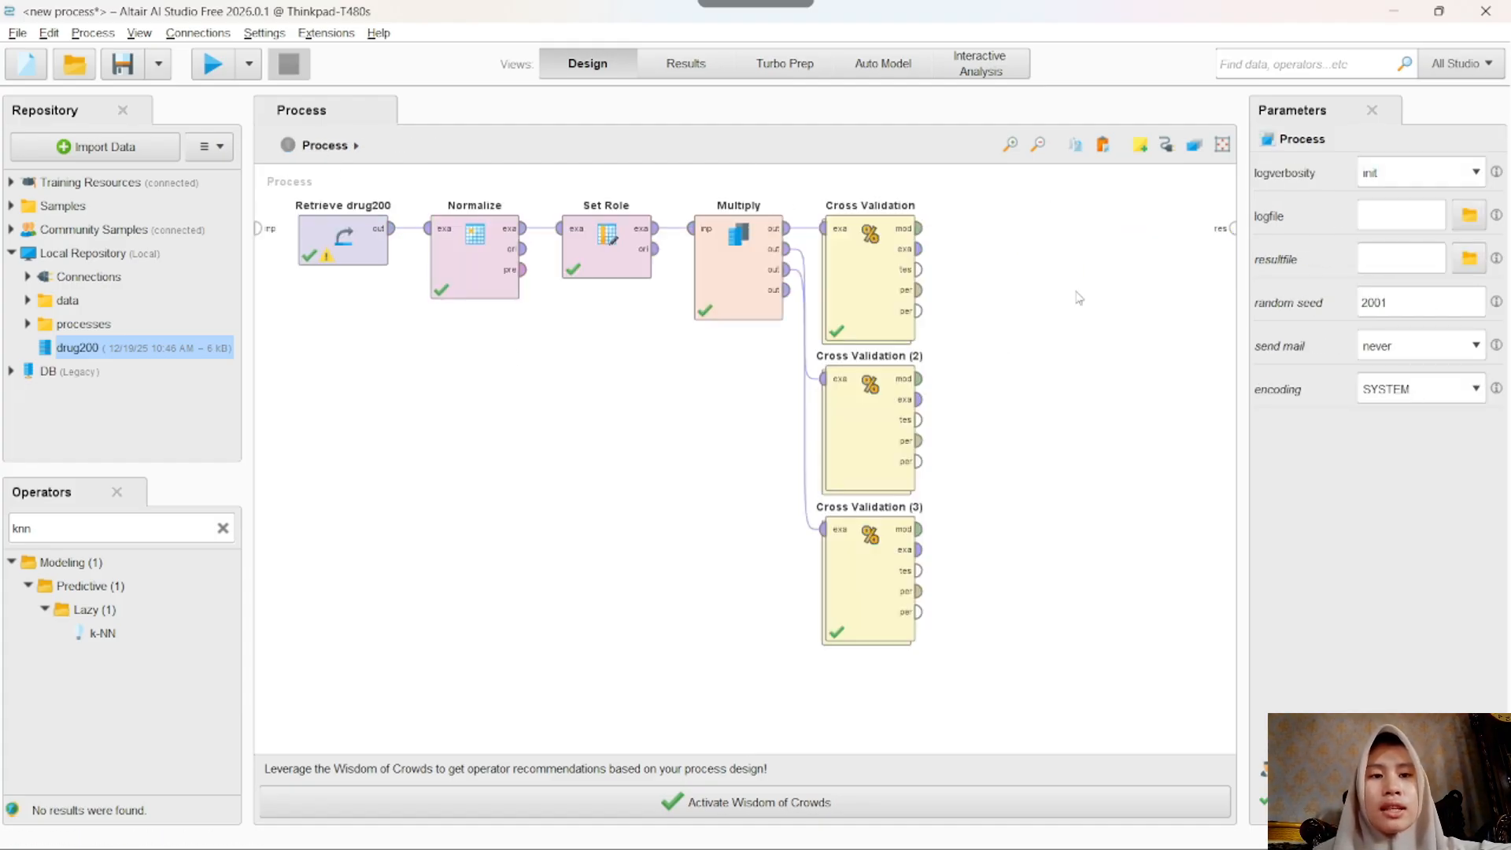
Step: Connect the first Cross Validation's model and performance outputs to the first two process result ports
left_click(918, 229)
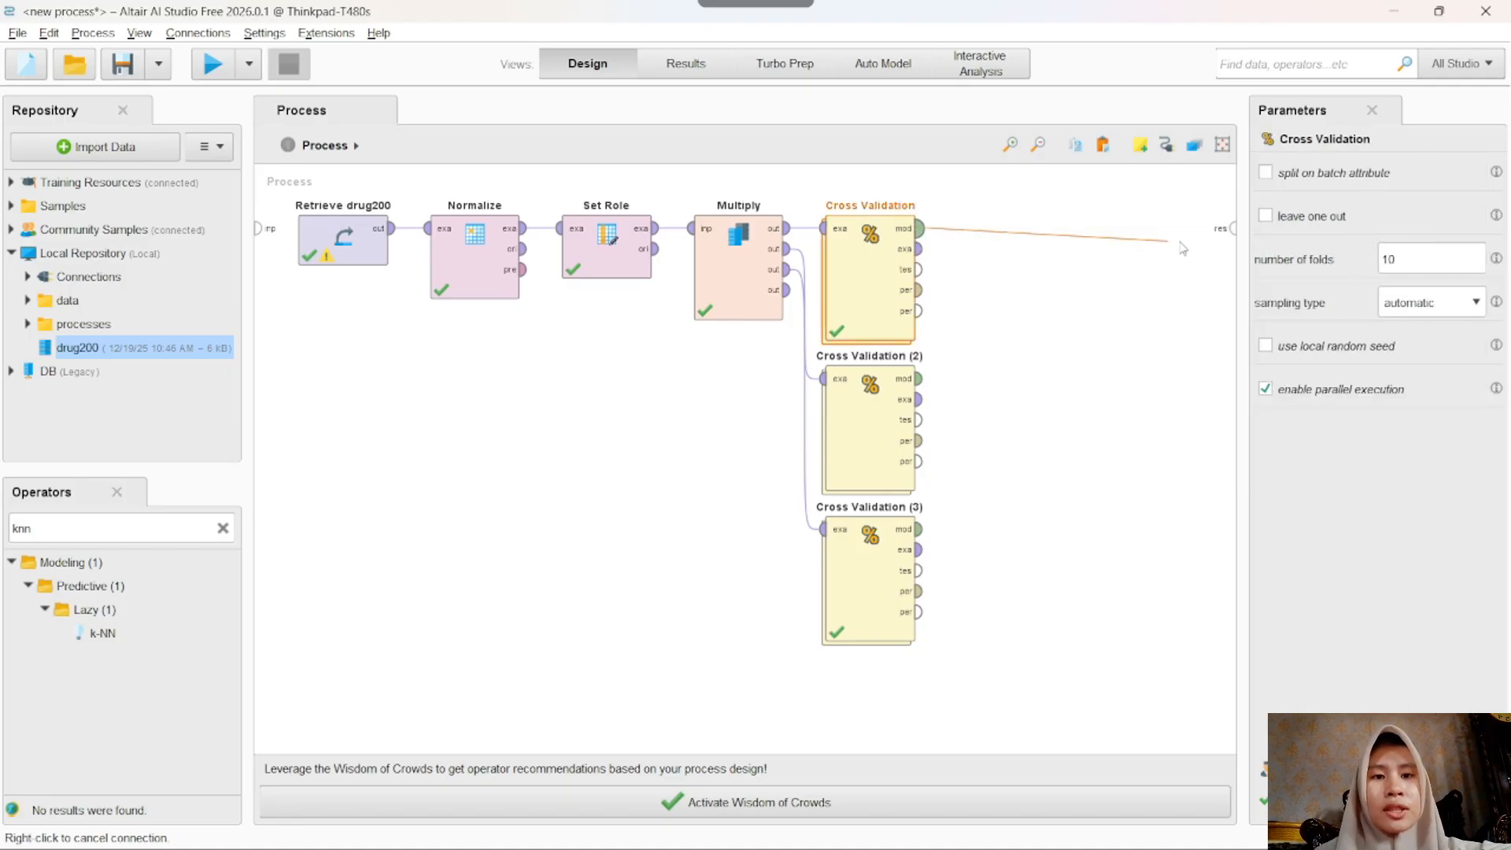
left_click(1233, 229)
left_click(920, 293)
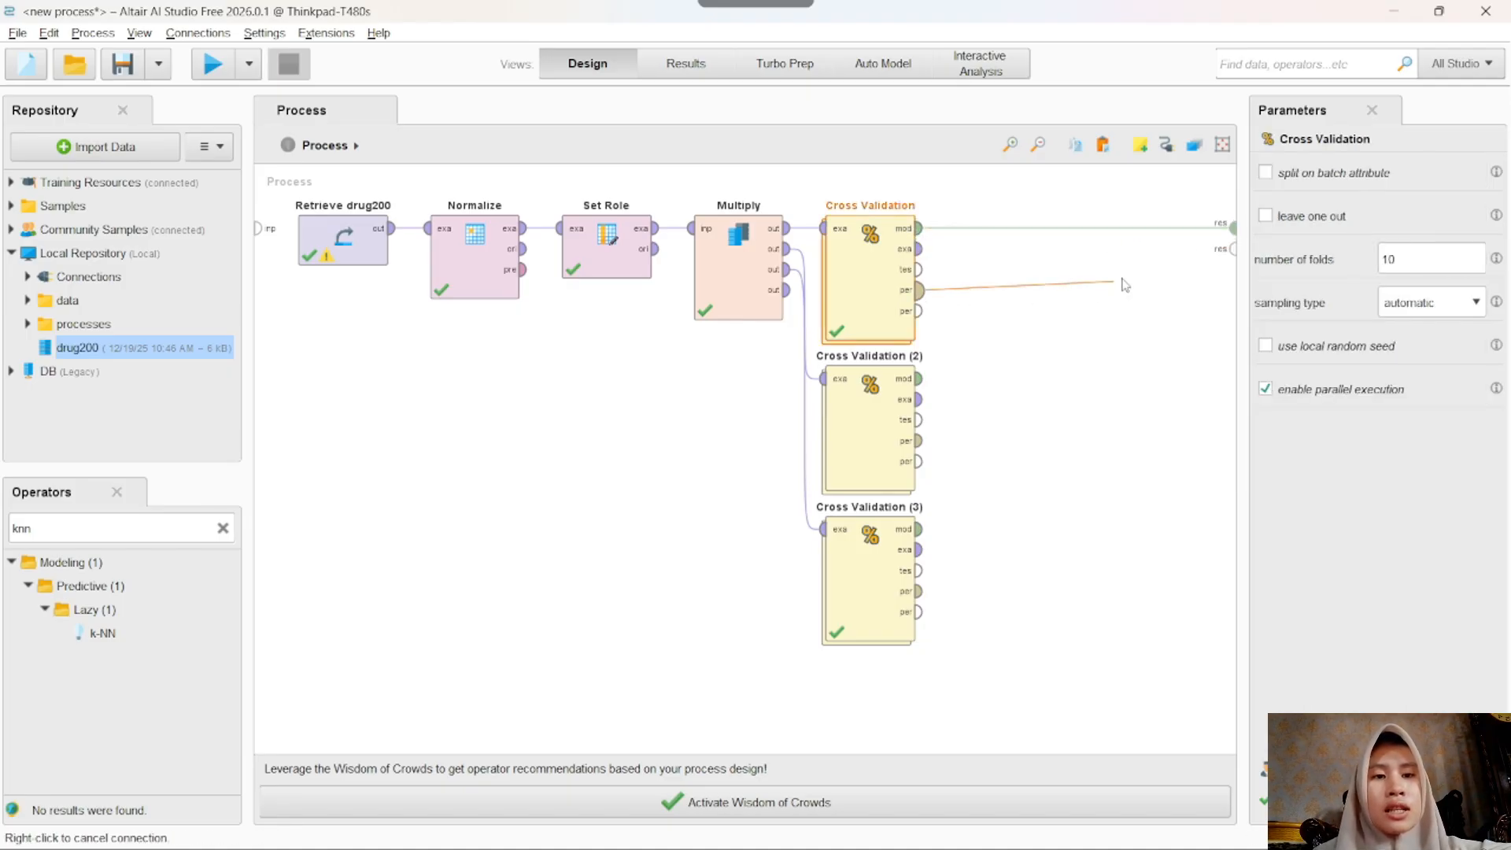
left_click(1233, 249)
Step: Connect Cross Validation (2)'s model and first performance outputs to the next two process result ports
left_click(919, 379)
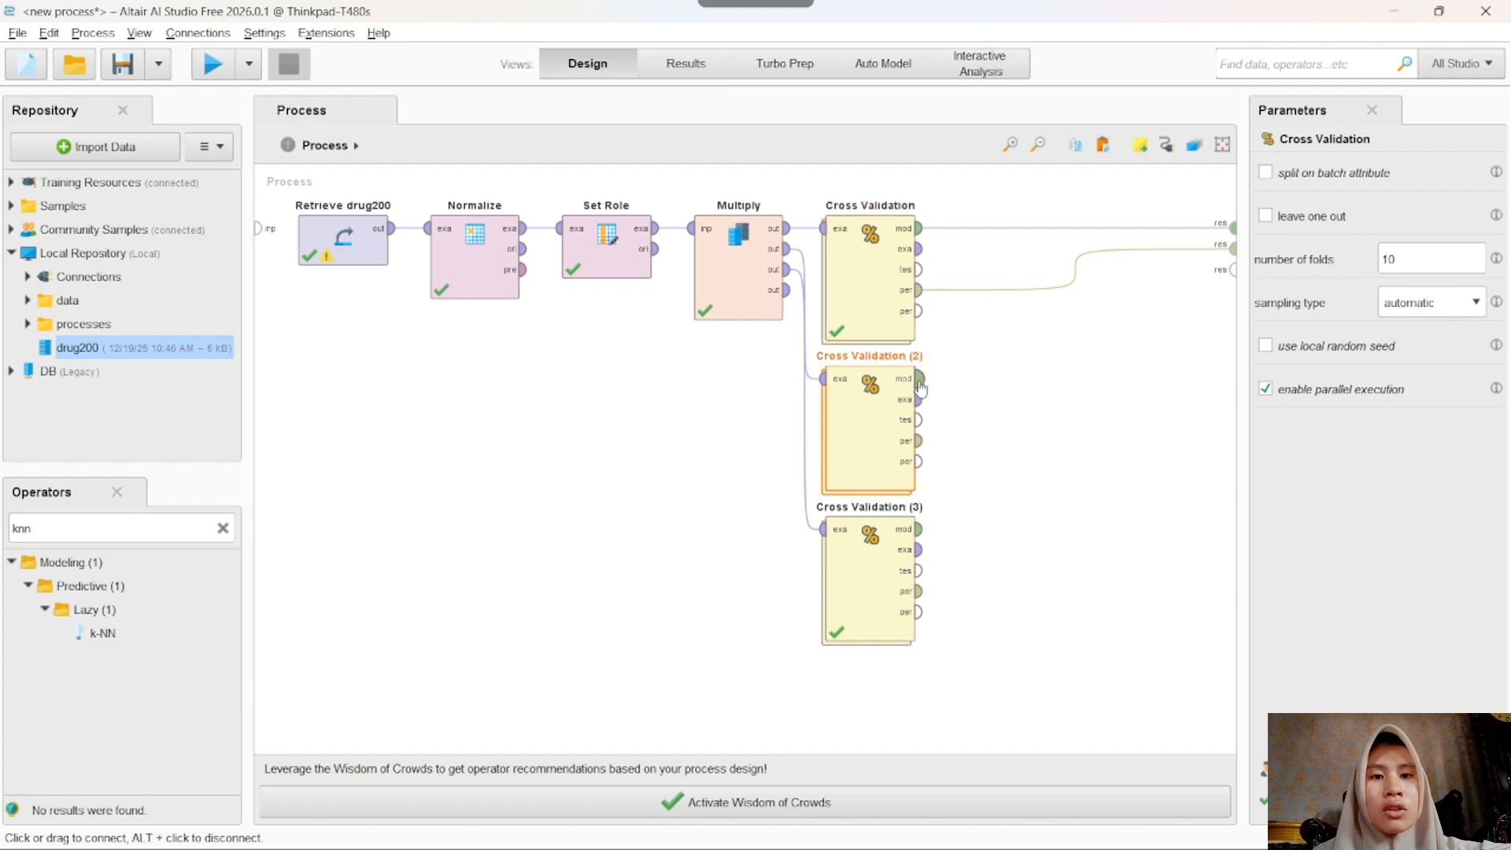
left_click(1233, 269)
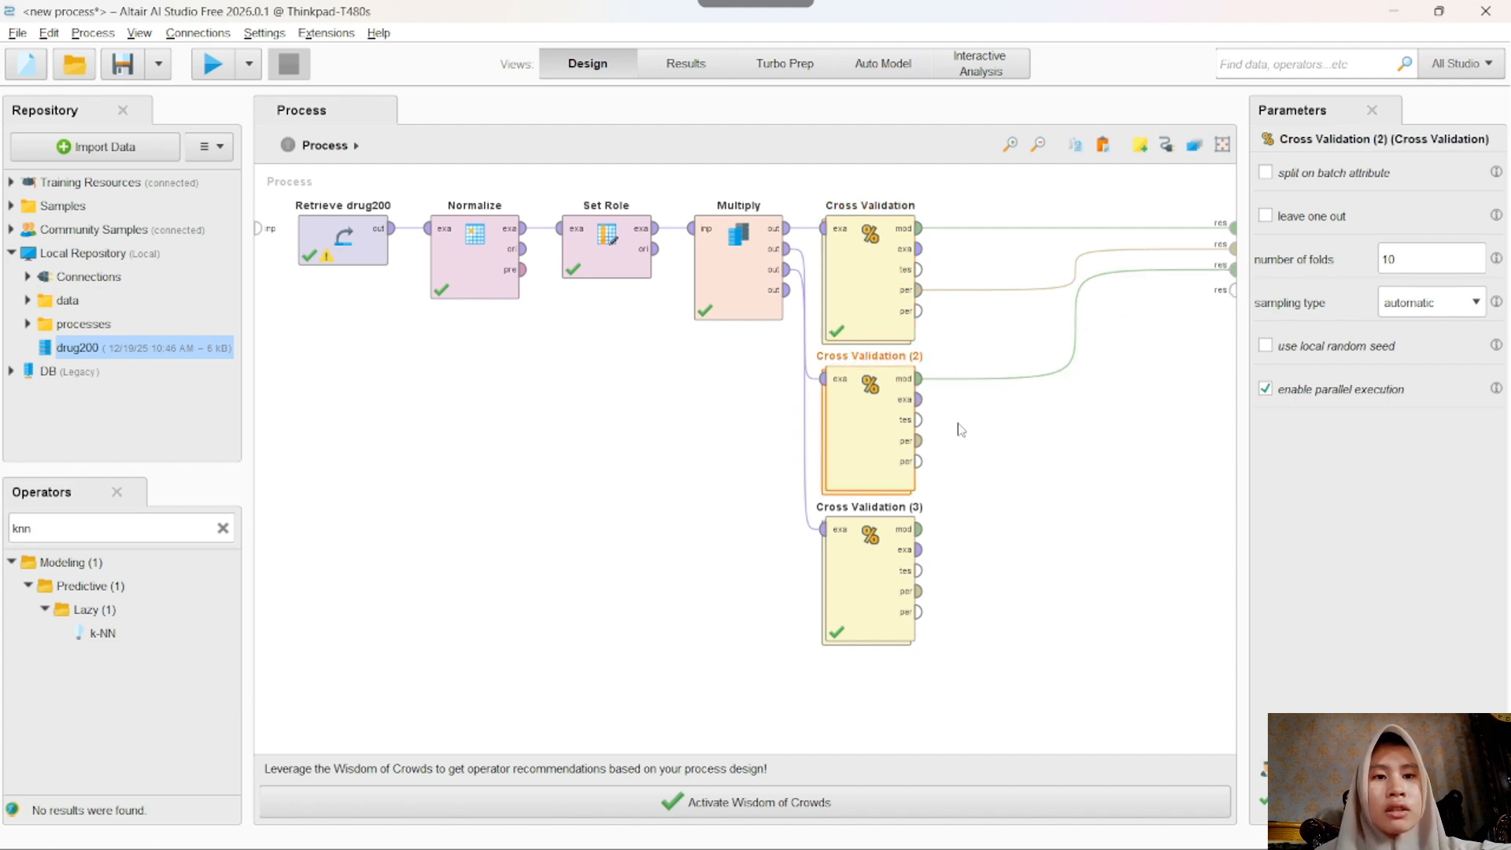
left_click(919, 441)
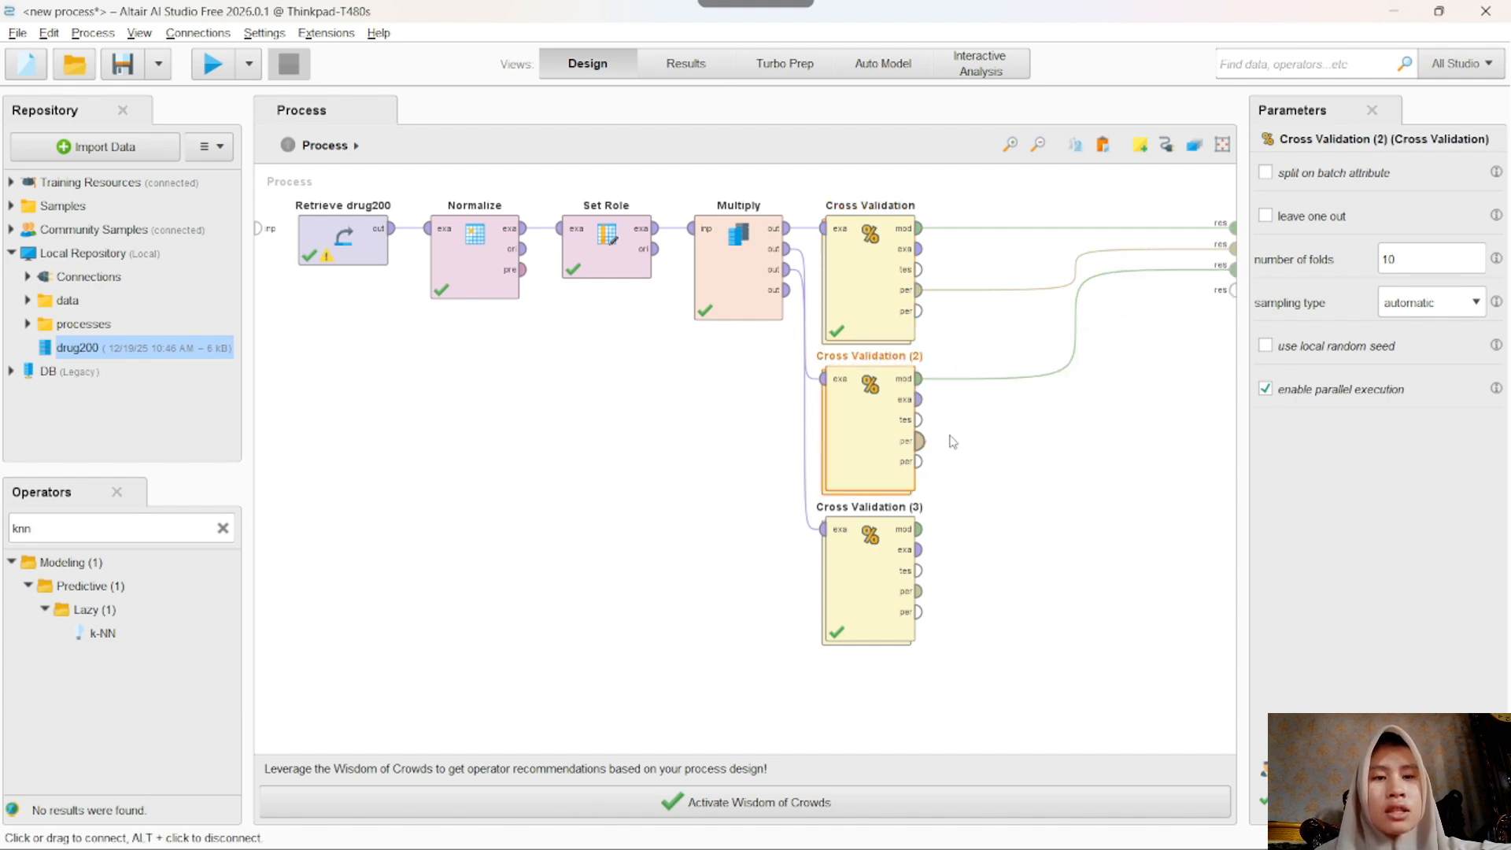
left_click(1233, 290)
Step: Connect Cross Validation (3)'s model output and its second performance output to the next two process result ports
left_click(919, 529)
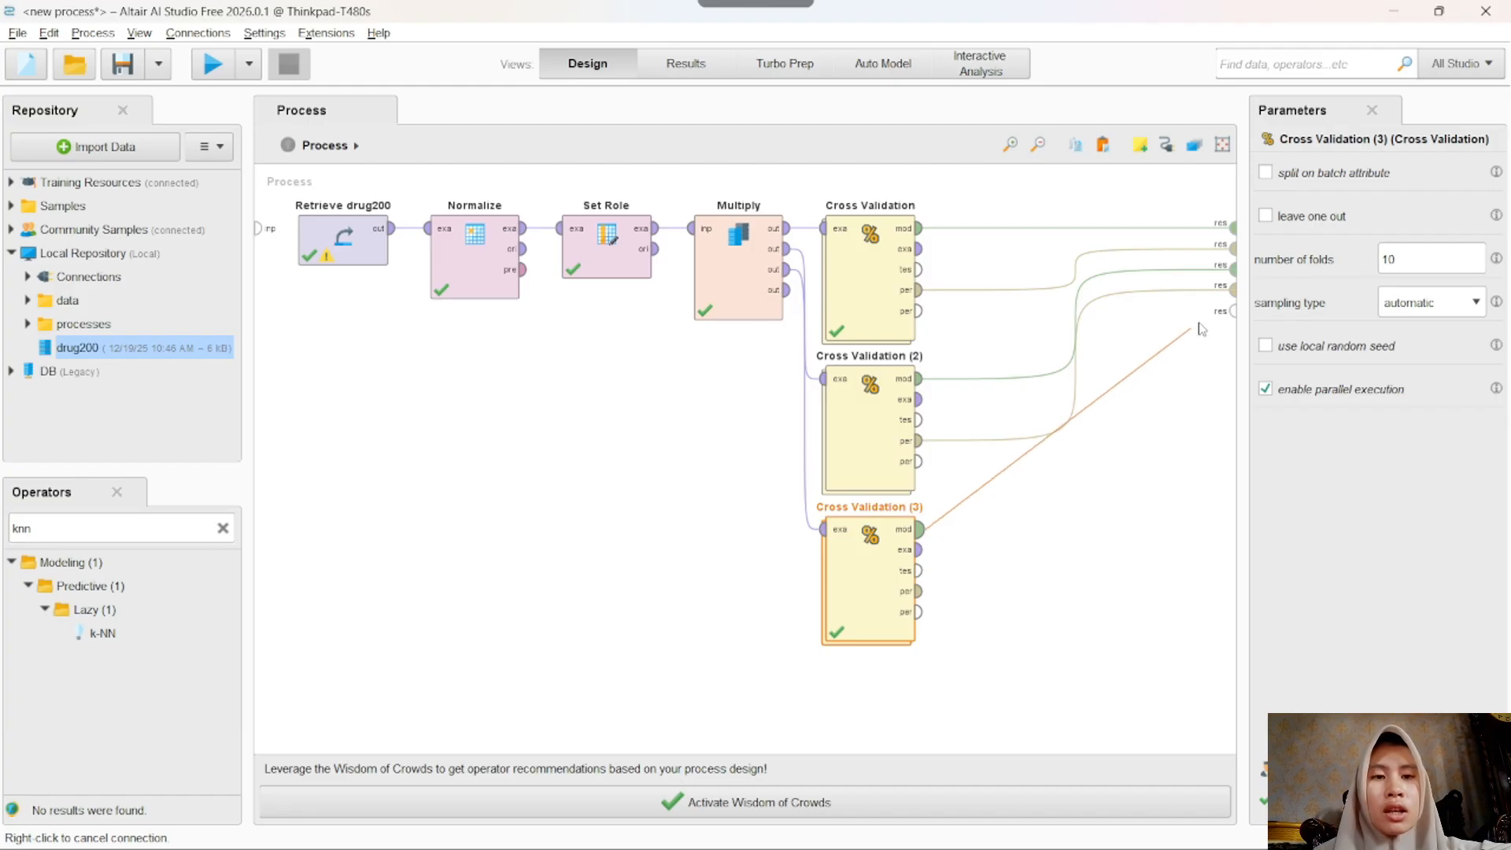
left_click(1233, 310)
left_click(918, 612)
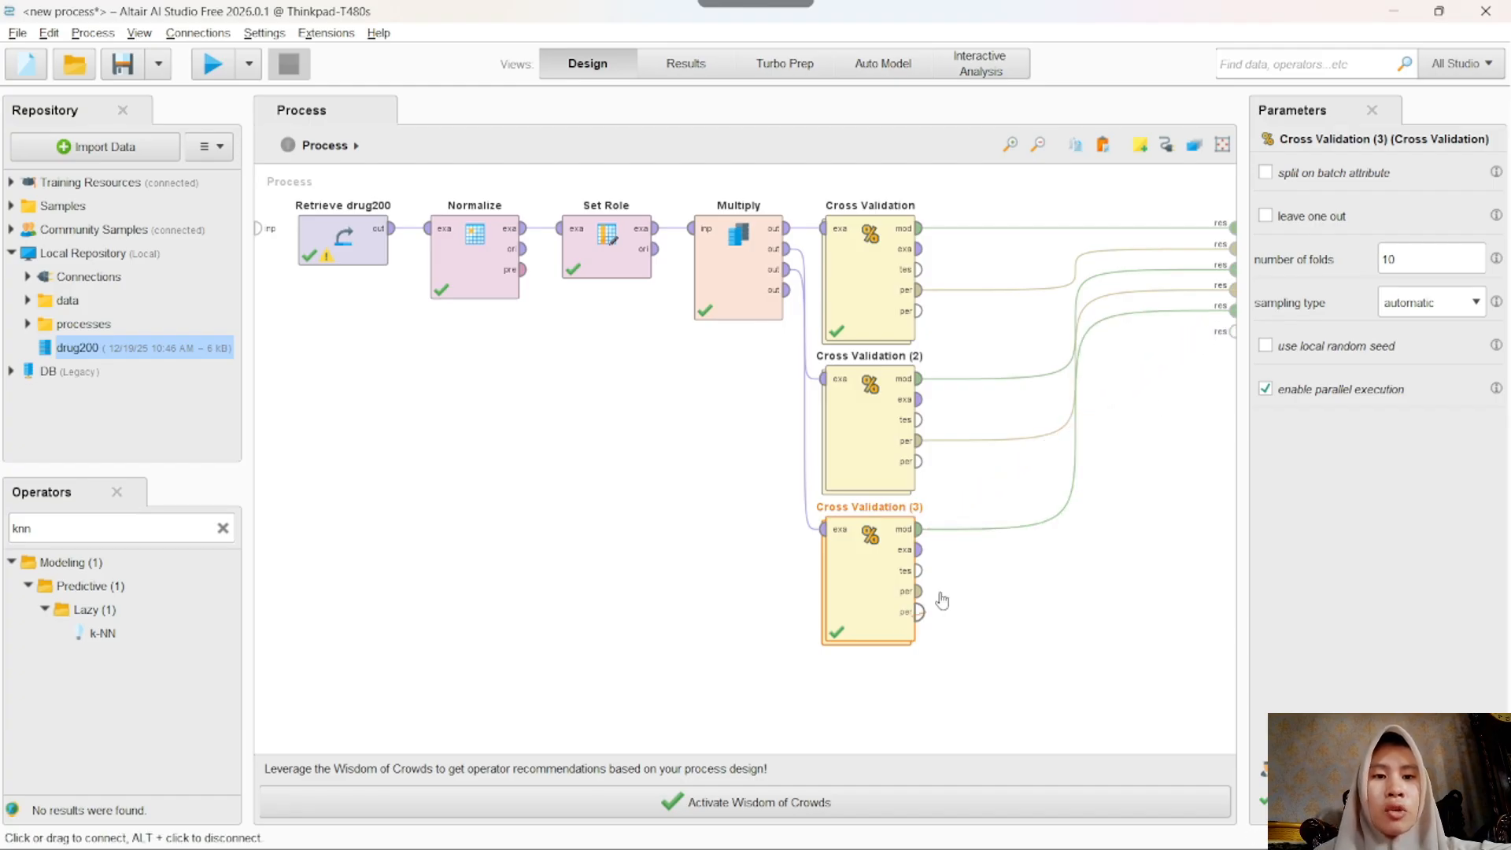
left_click(1232, 331)
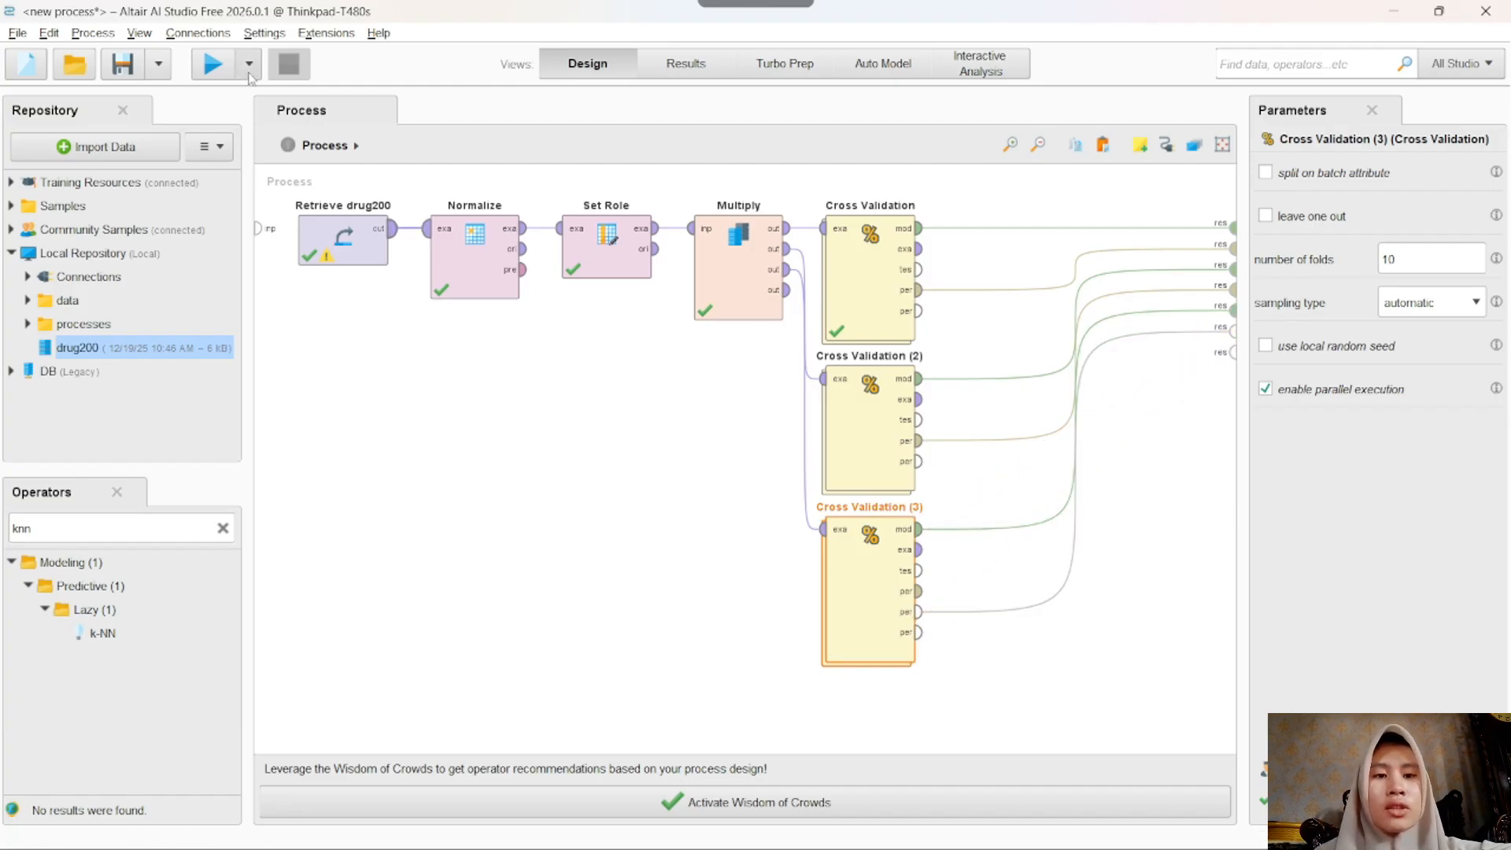
Step: Run the process and view the accuracy table of Performance (2) in the results
left_click(212, 64)
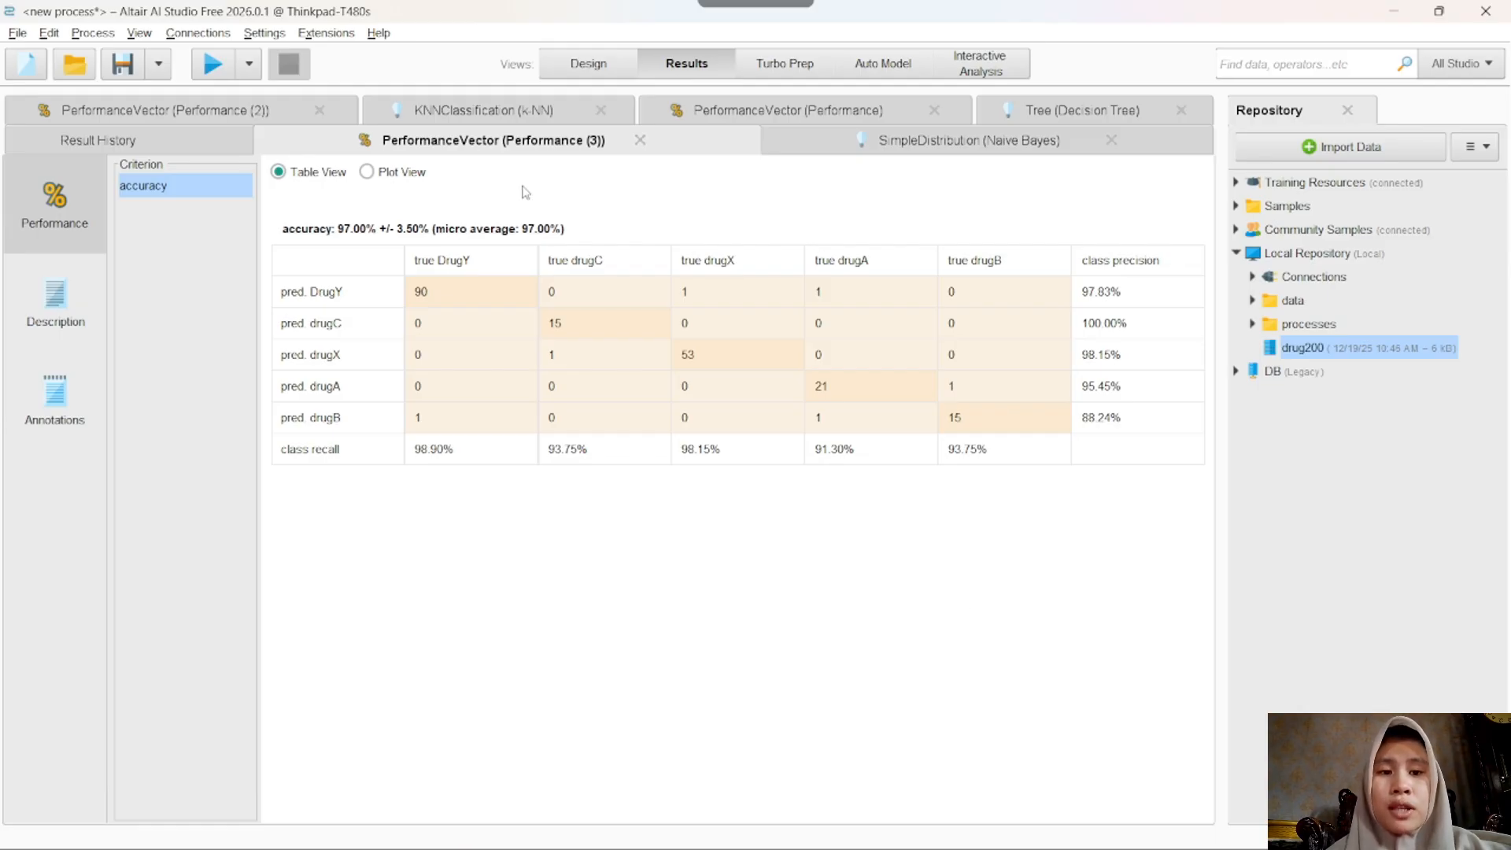
left_click(282, 118)
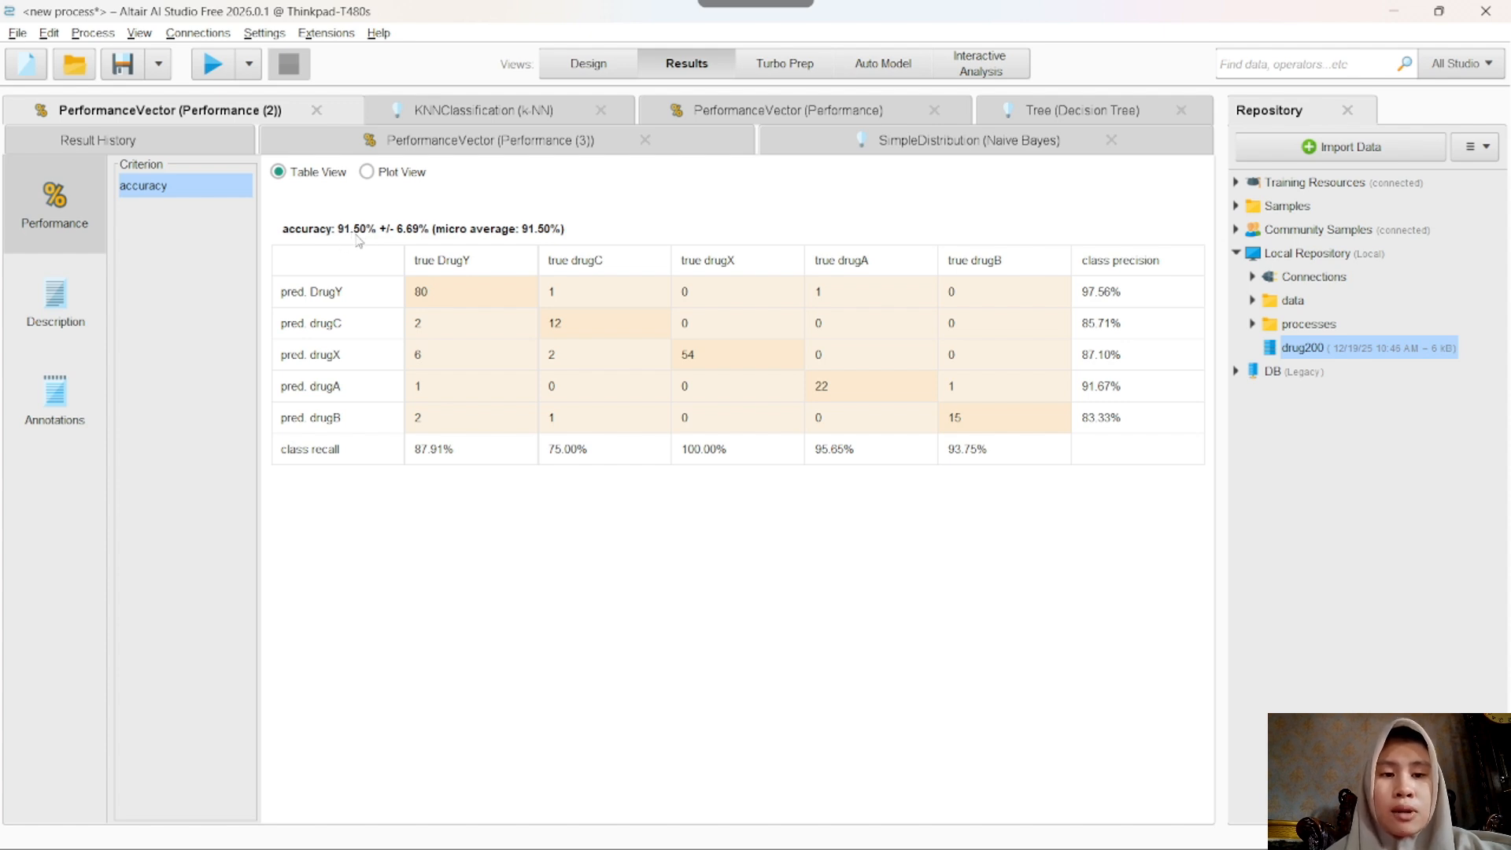
key("ctrl+Tab")
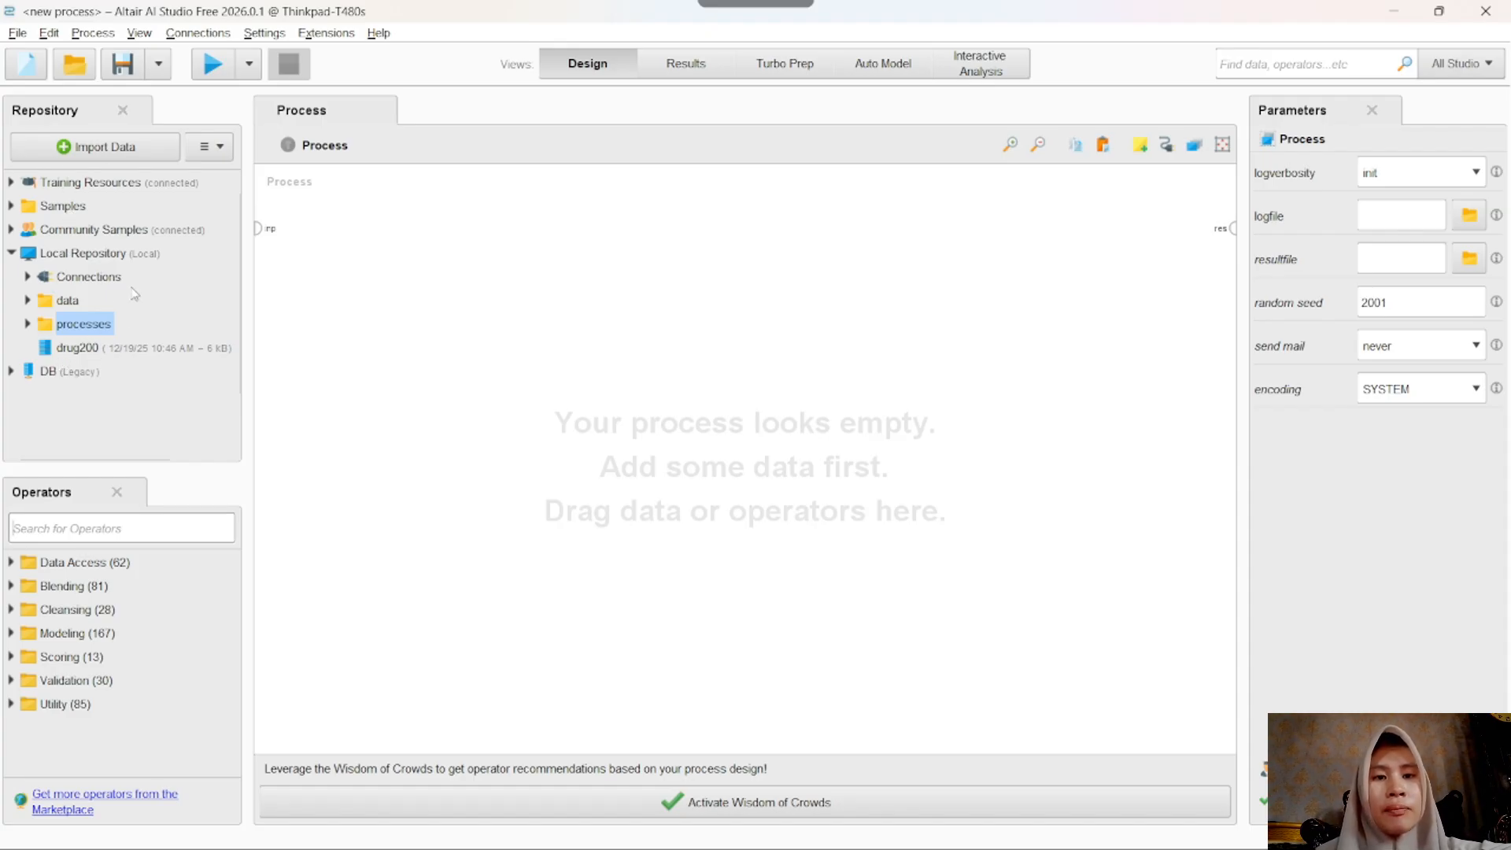
Step: Place the drug200 dataset from the Local Repository into the new empty process as a Retrieve operator
left_click(83, 348)
mouse_move(84, 349)
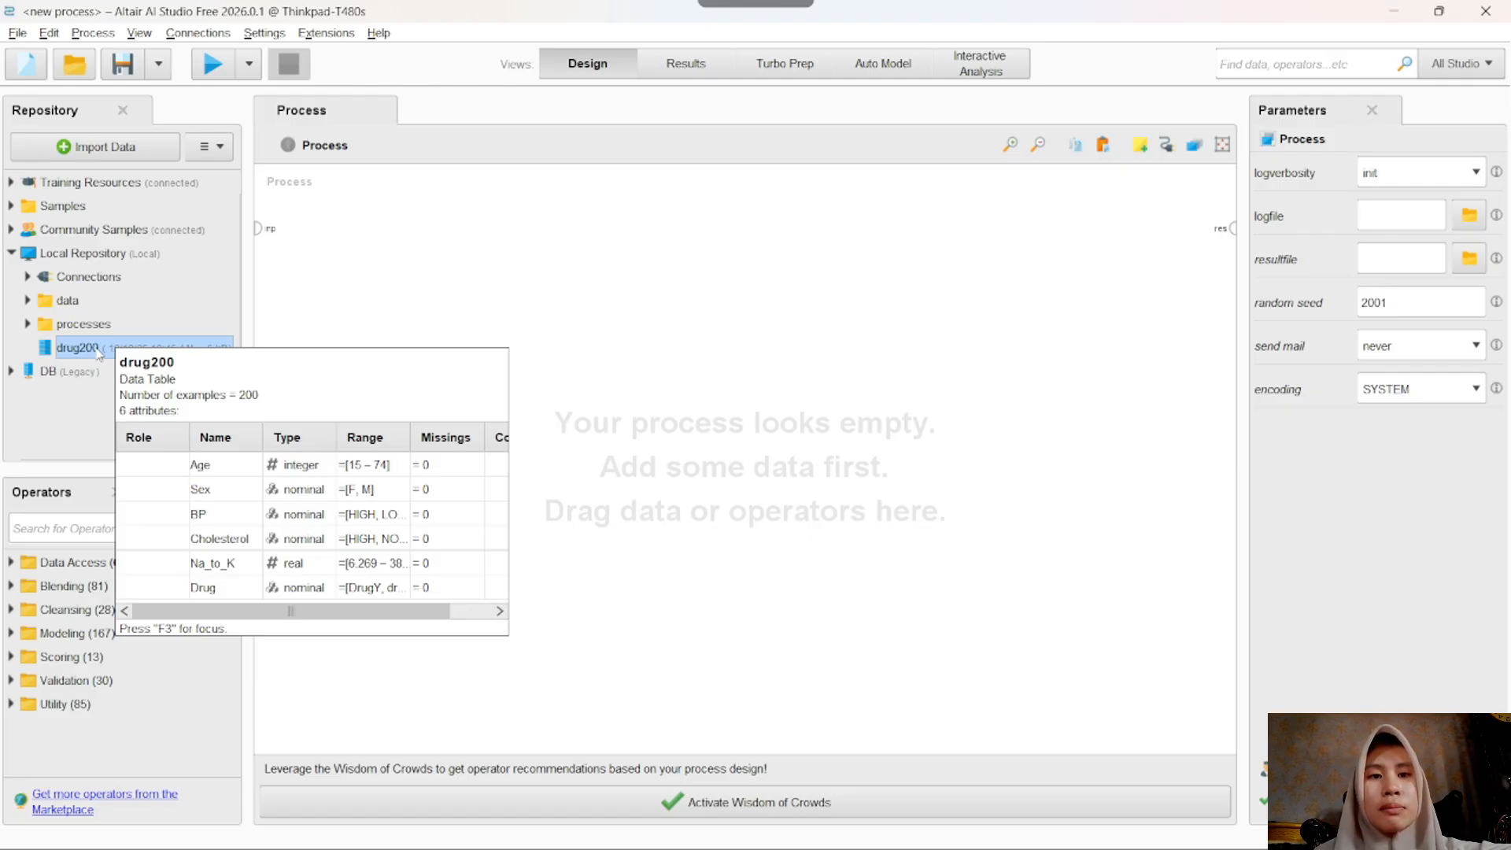
left_click_drag(98, 352, 368, 246)
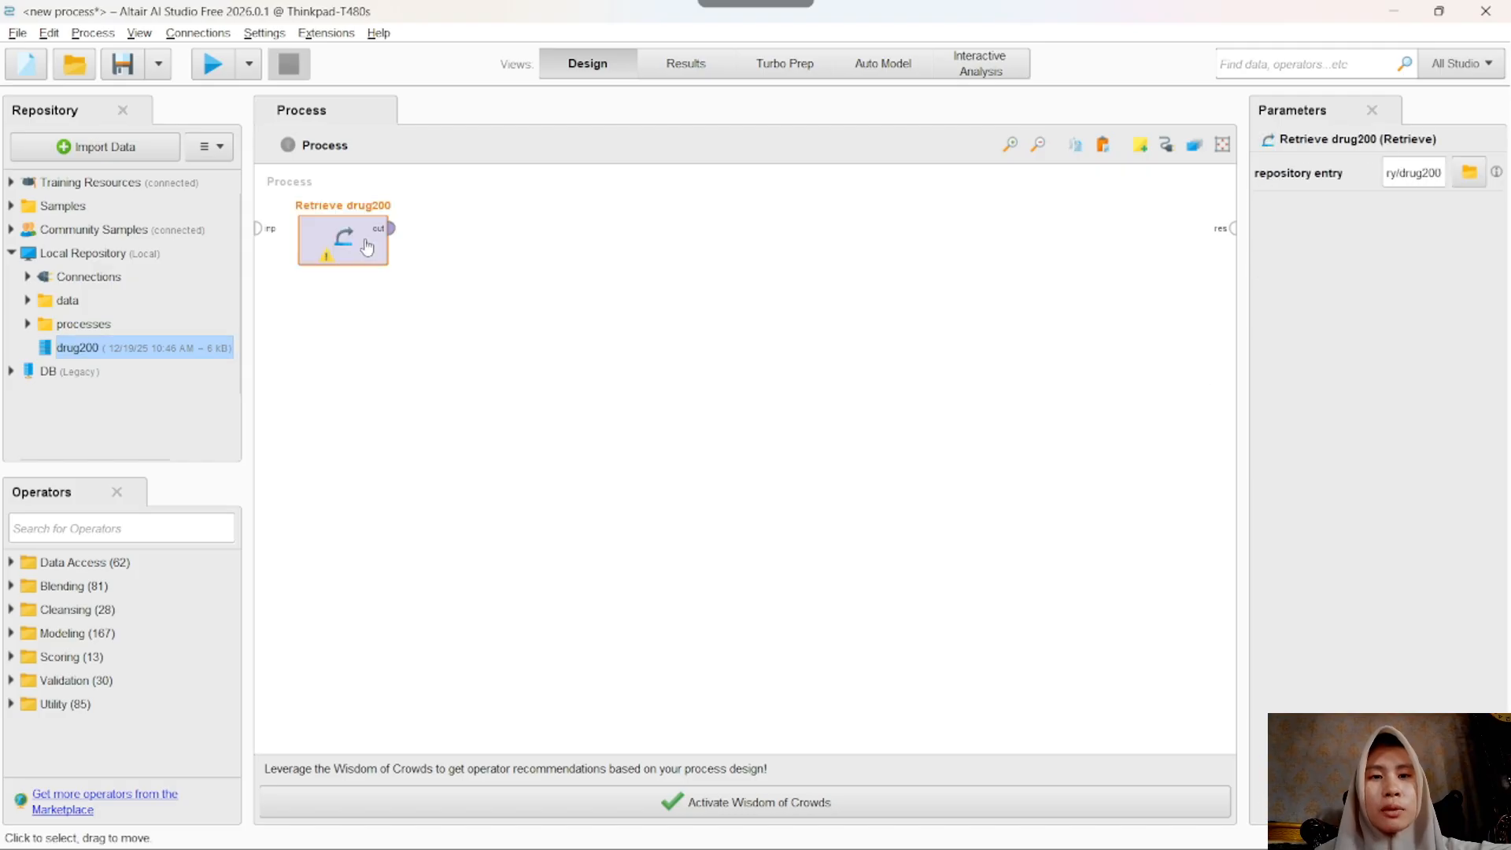
Step: Add a Select Attributes operator beside Retrieve drug200 and connect Retrieve's output to its example input
left_click(169, 525)
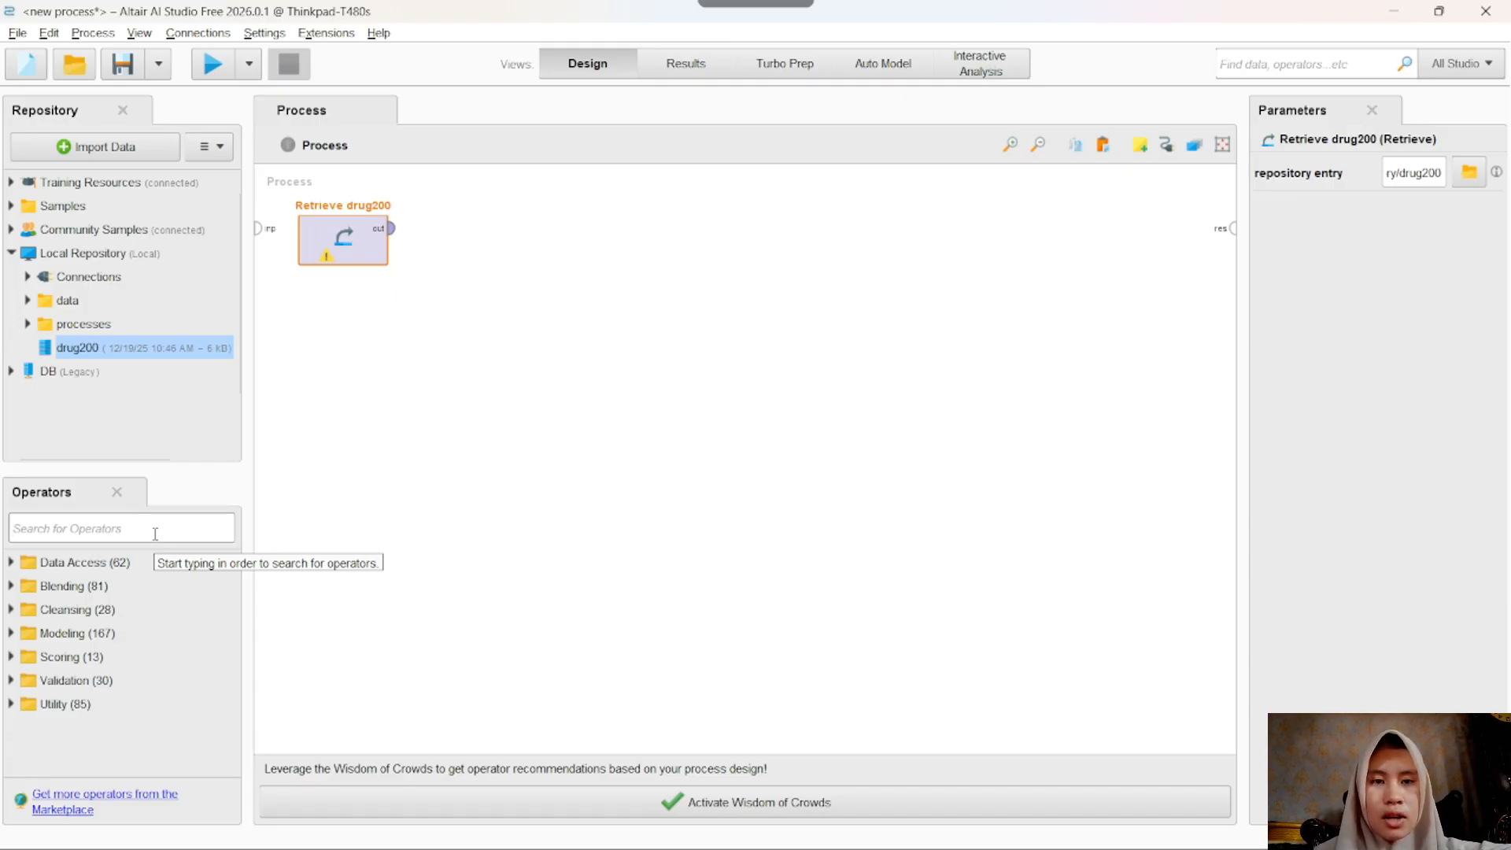
type("selec")
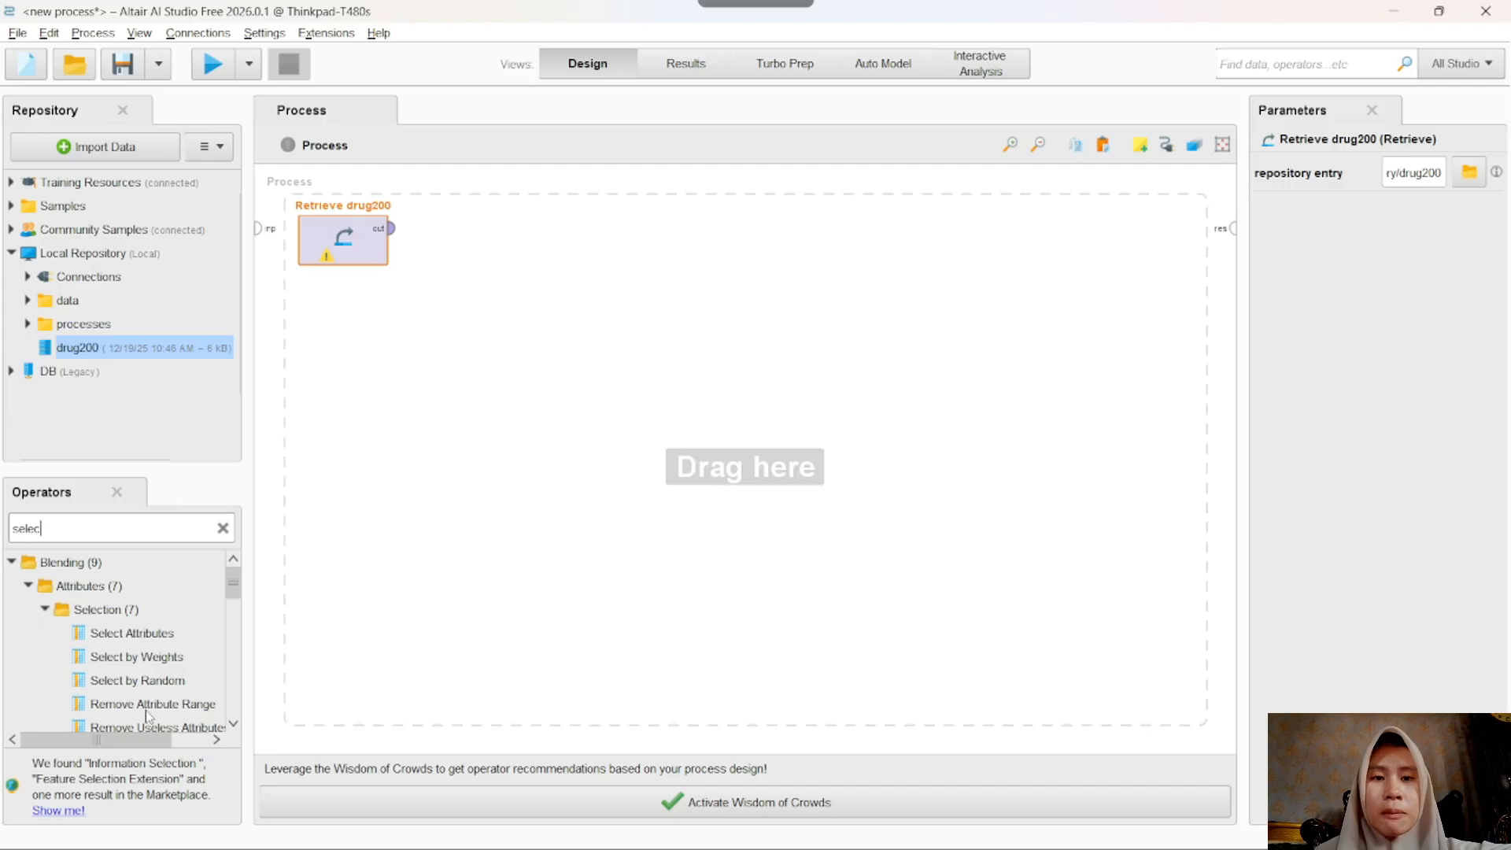
left_click_drag(132, 633, 476, 237)
left_click(391, 228)
left_click(426, 229)
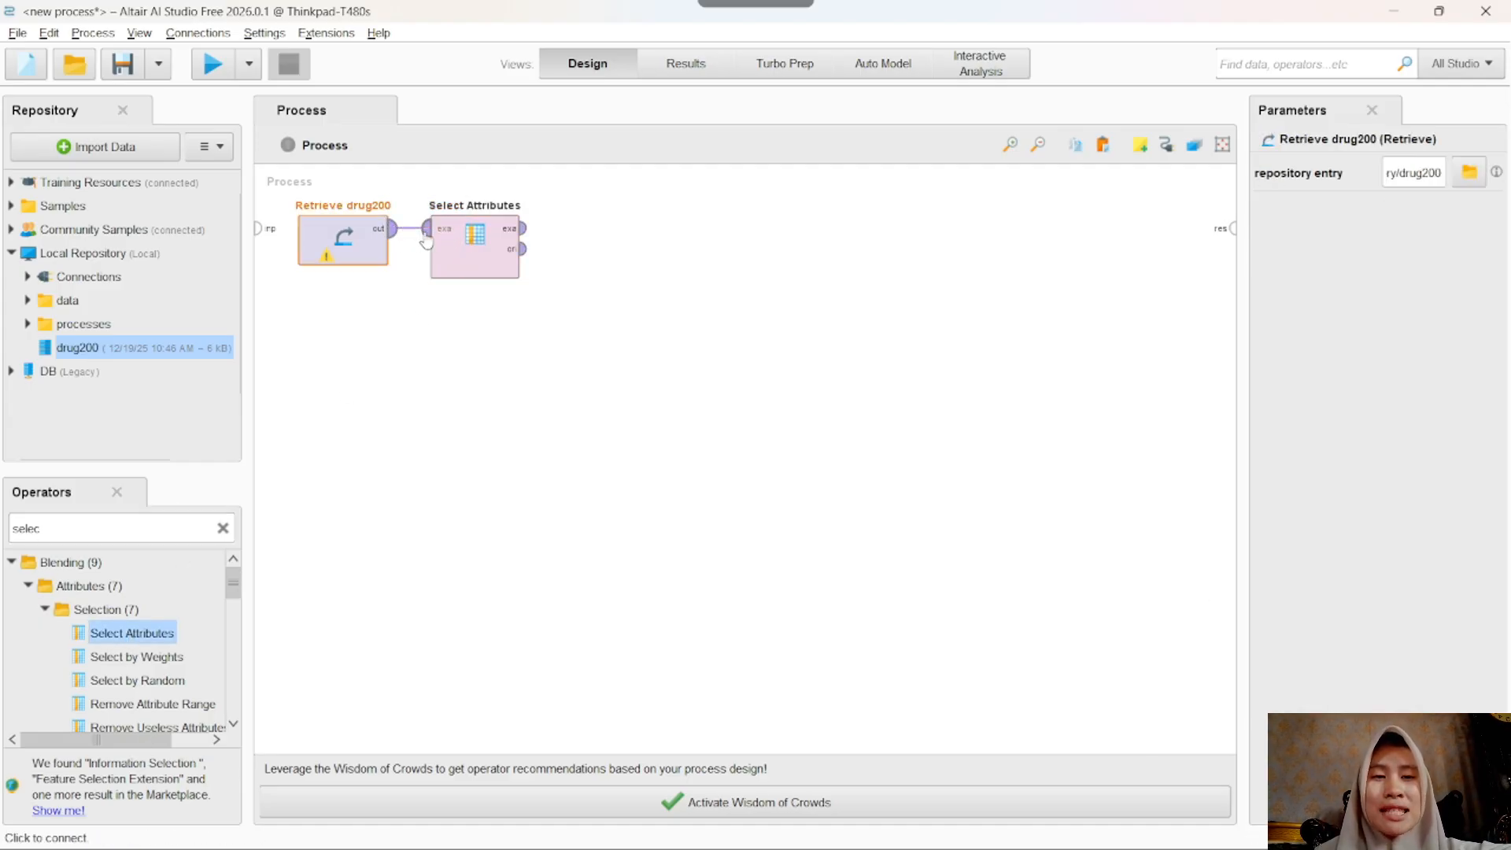
Step: Set the Select Attributes filter type to a subset and include only Age and Na_to_K
left_click(469, 262)
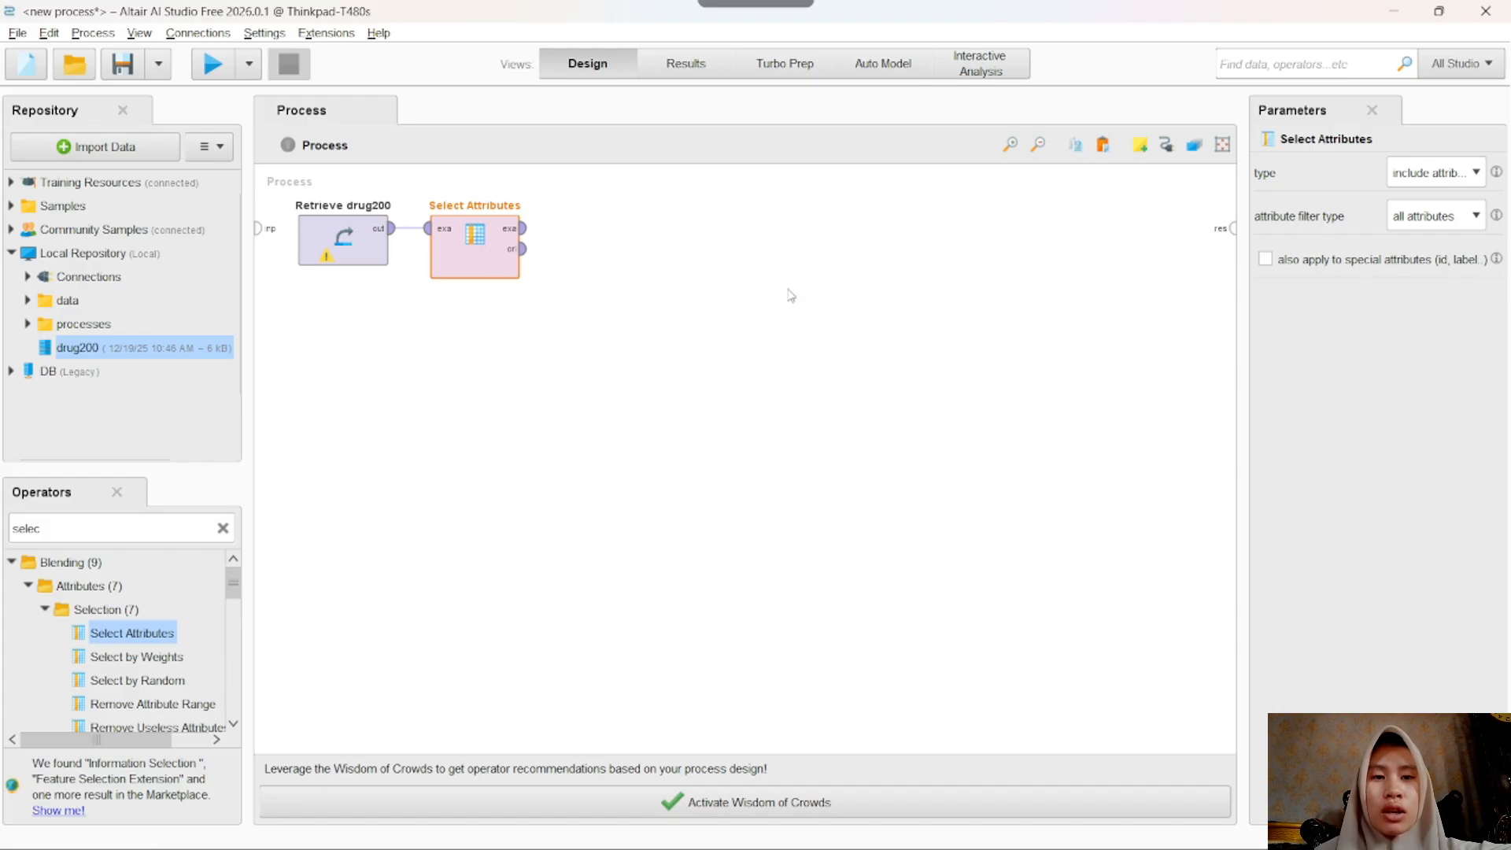
left_click(1476, 215)
left_click(1416, 273)
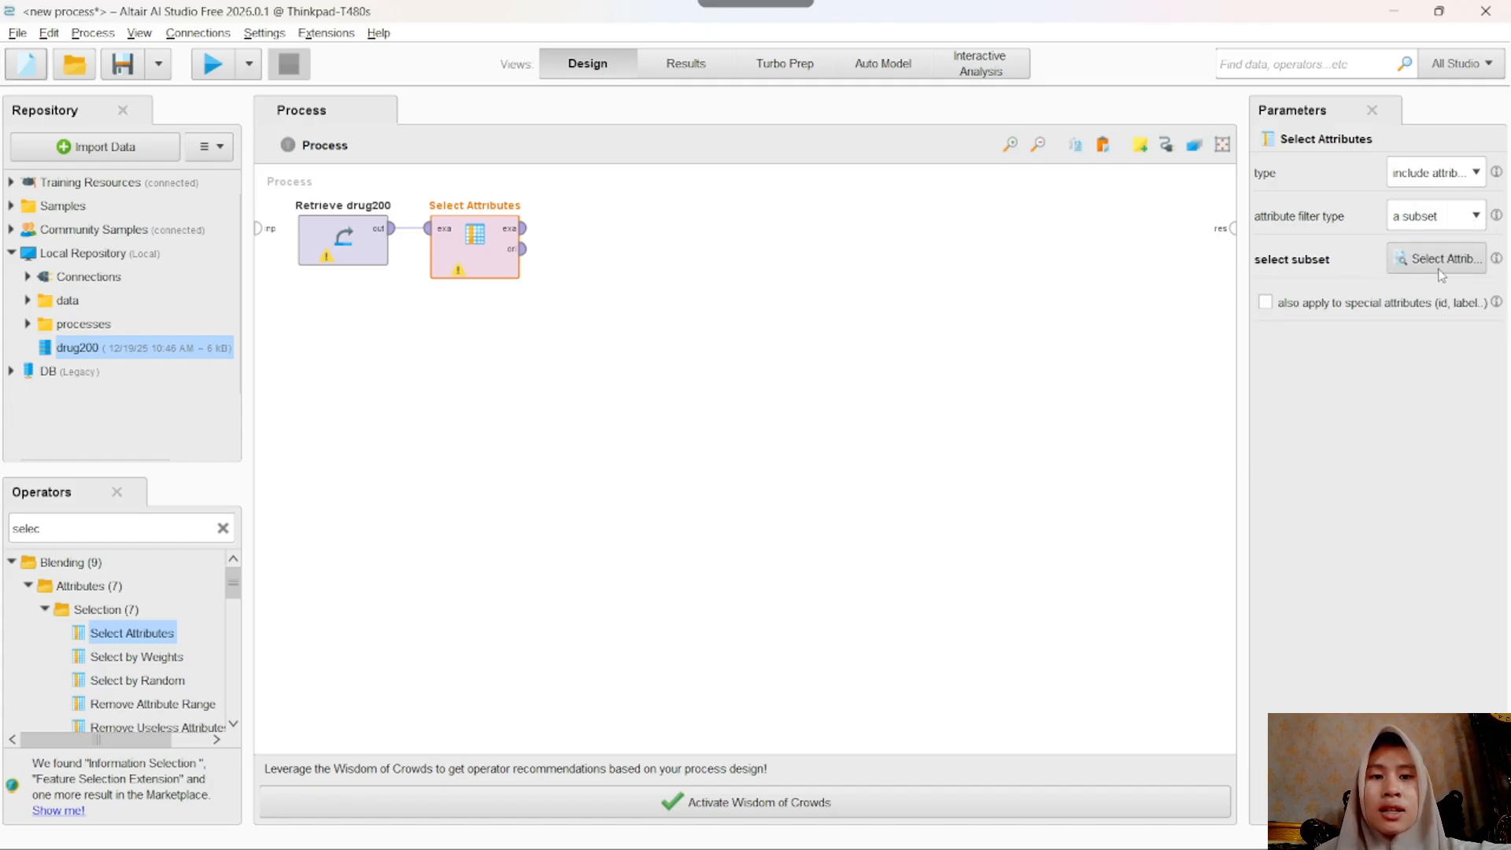
left_click(1436, 258)
left_click(492, 363)
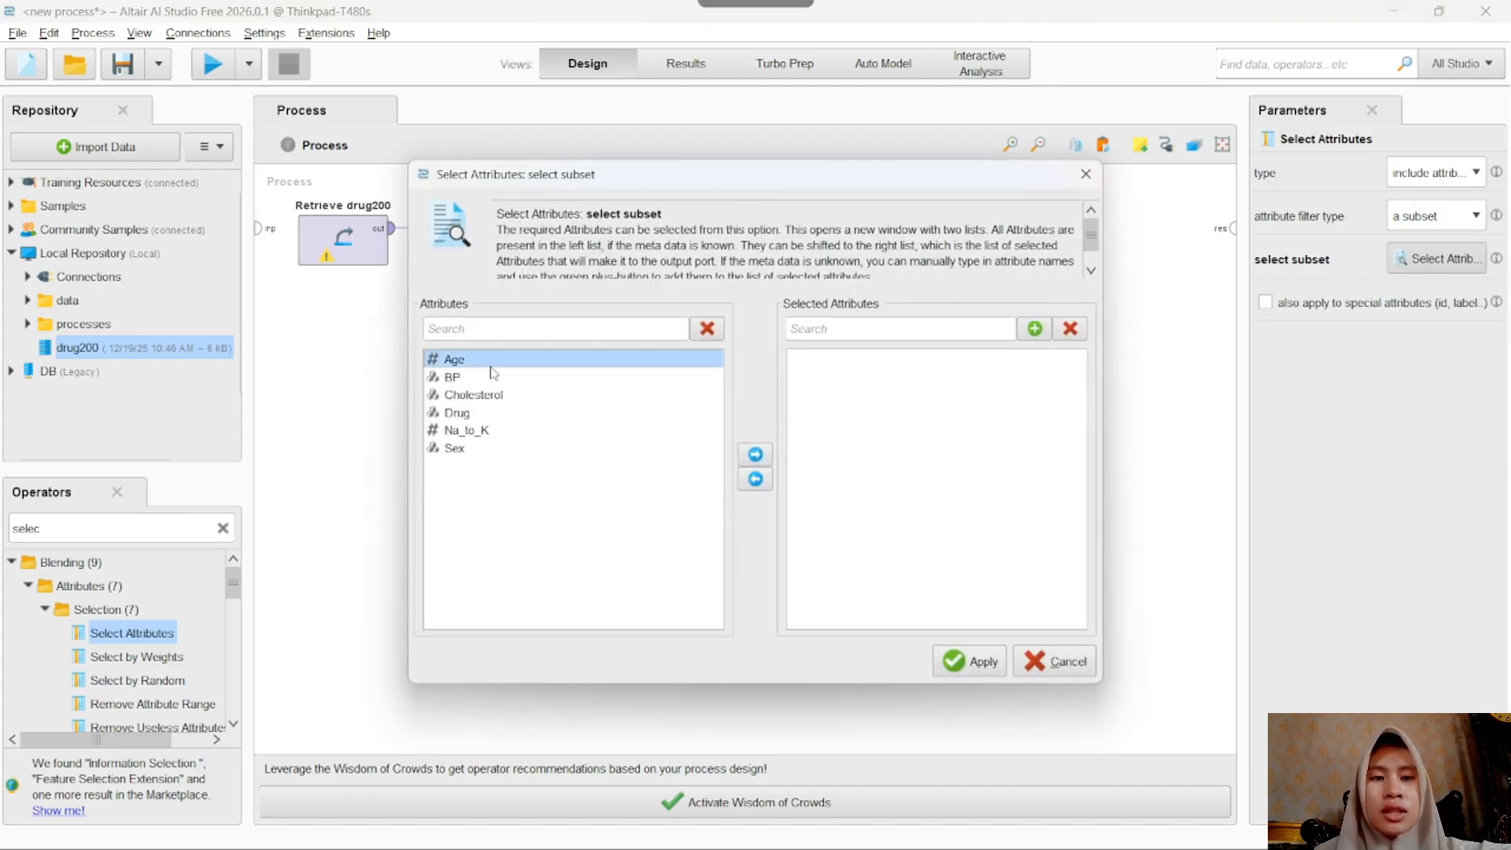
left_click(469, 435, "ctrl")
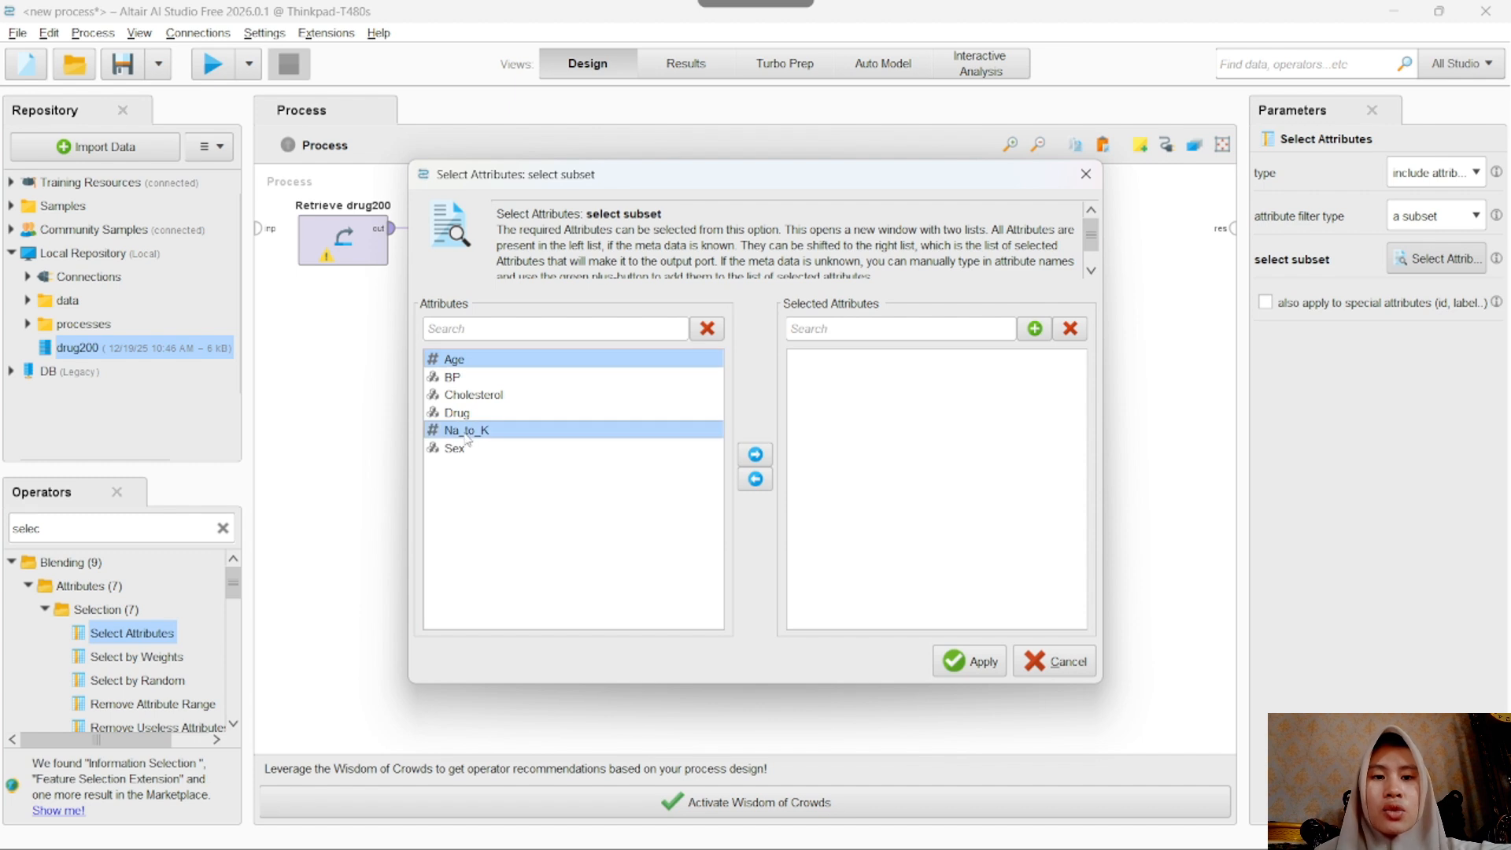
left_click(751, 456)
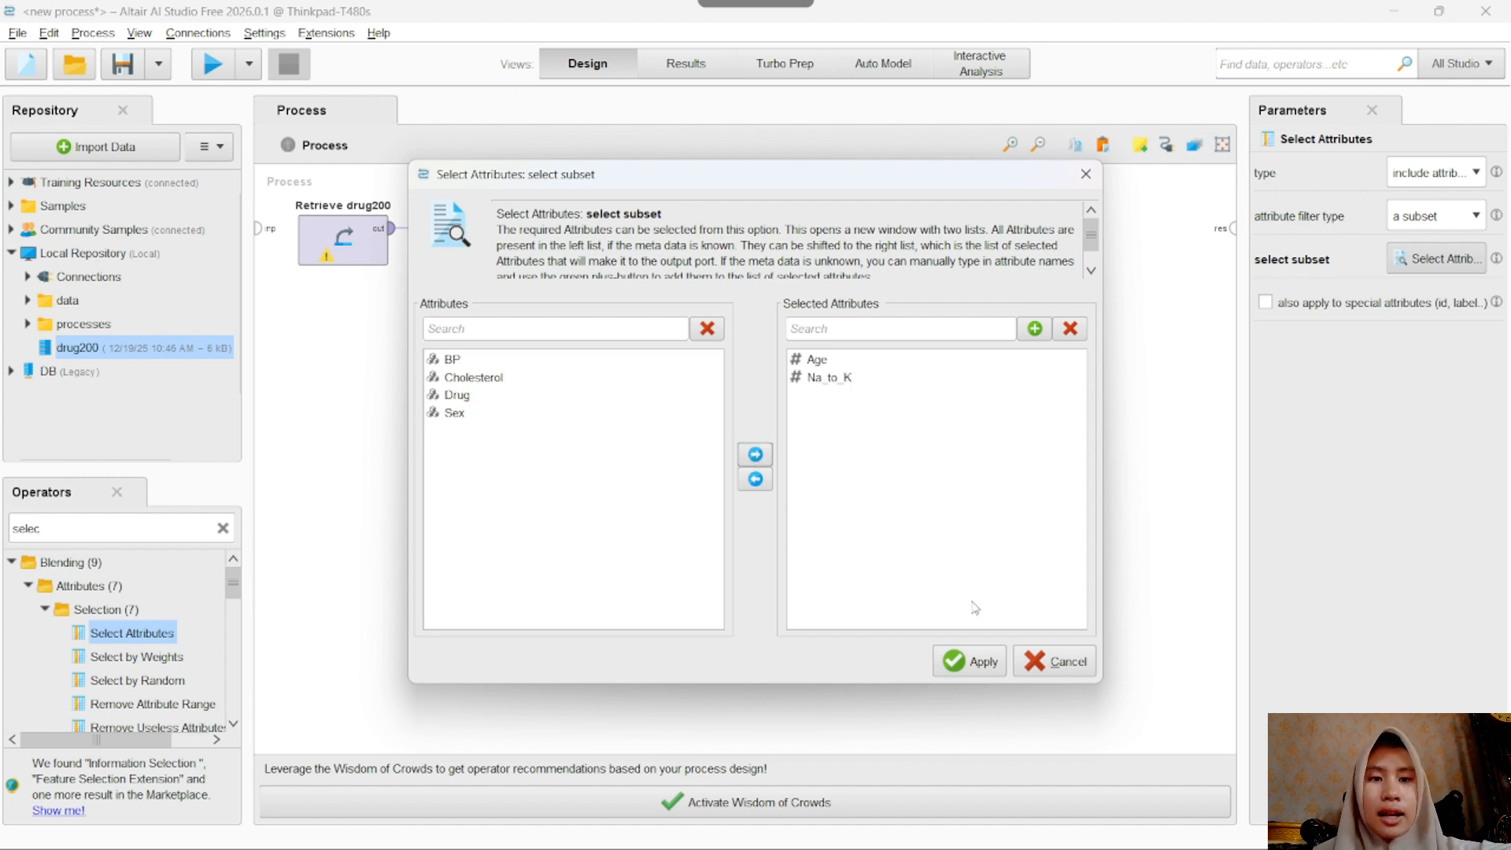
left_click(972, 662)
Step: Find the Normalize operator and place it to the right of Select Attributes
left_click(116, 525)
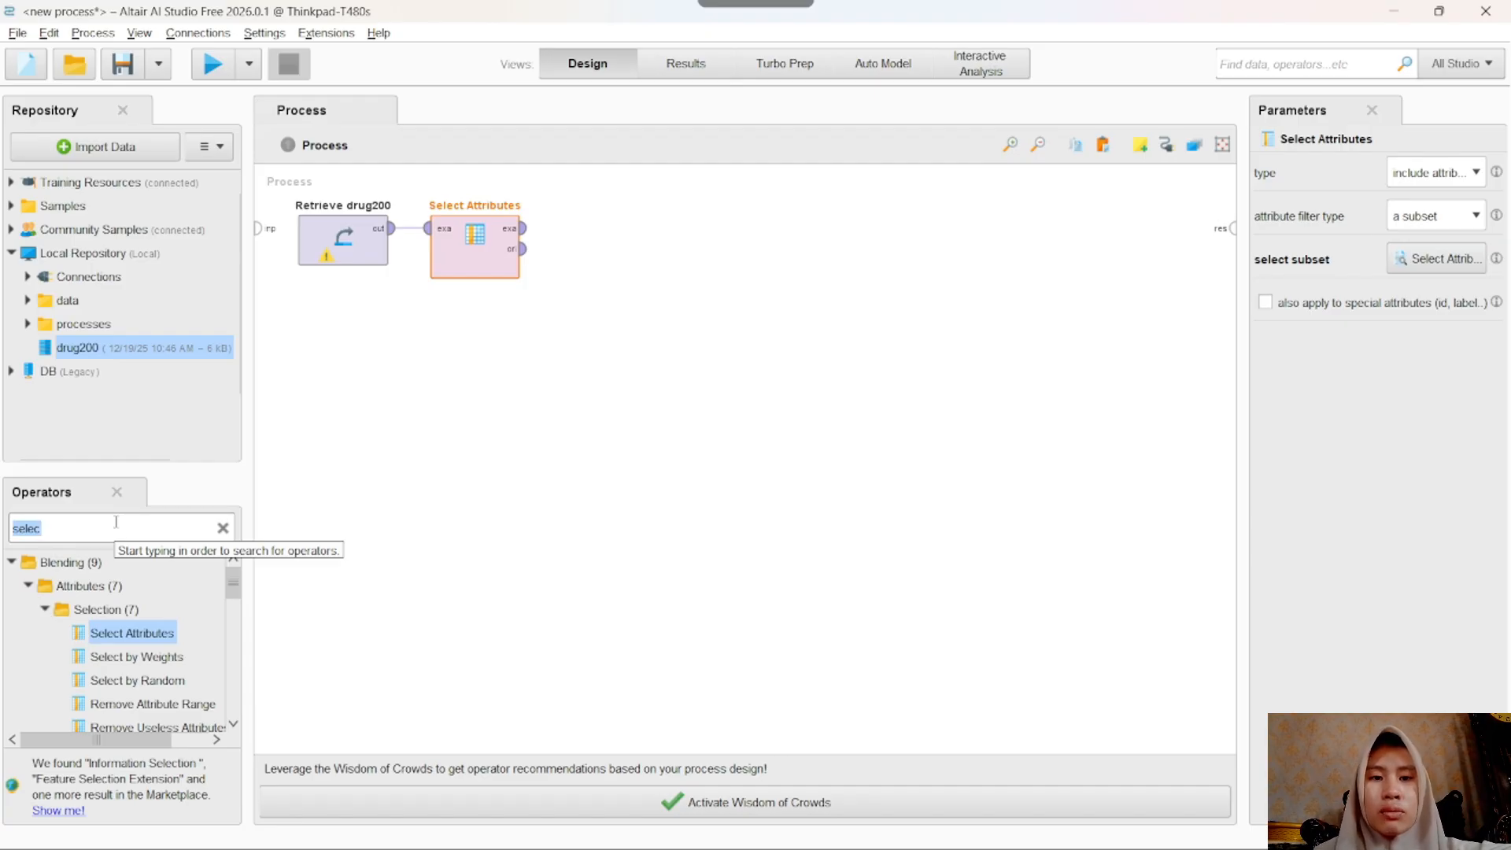
type("norm")
left_click_drag(94, 610, 522, 228)
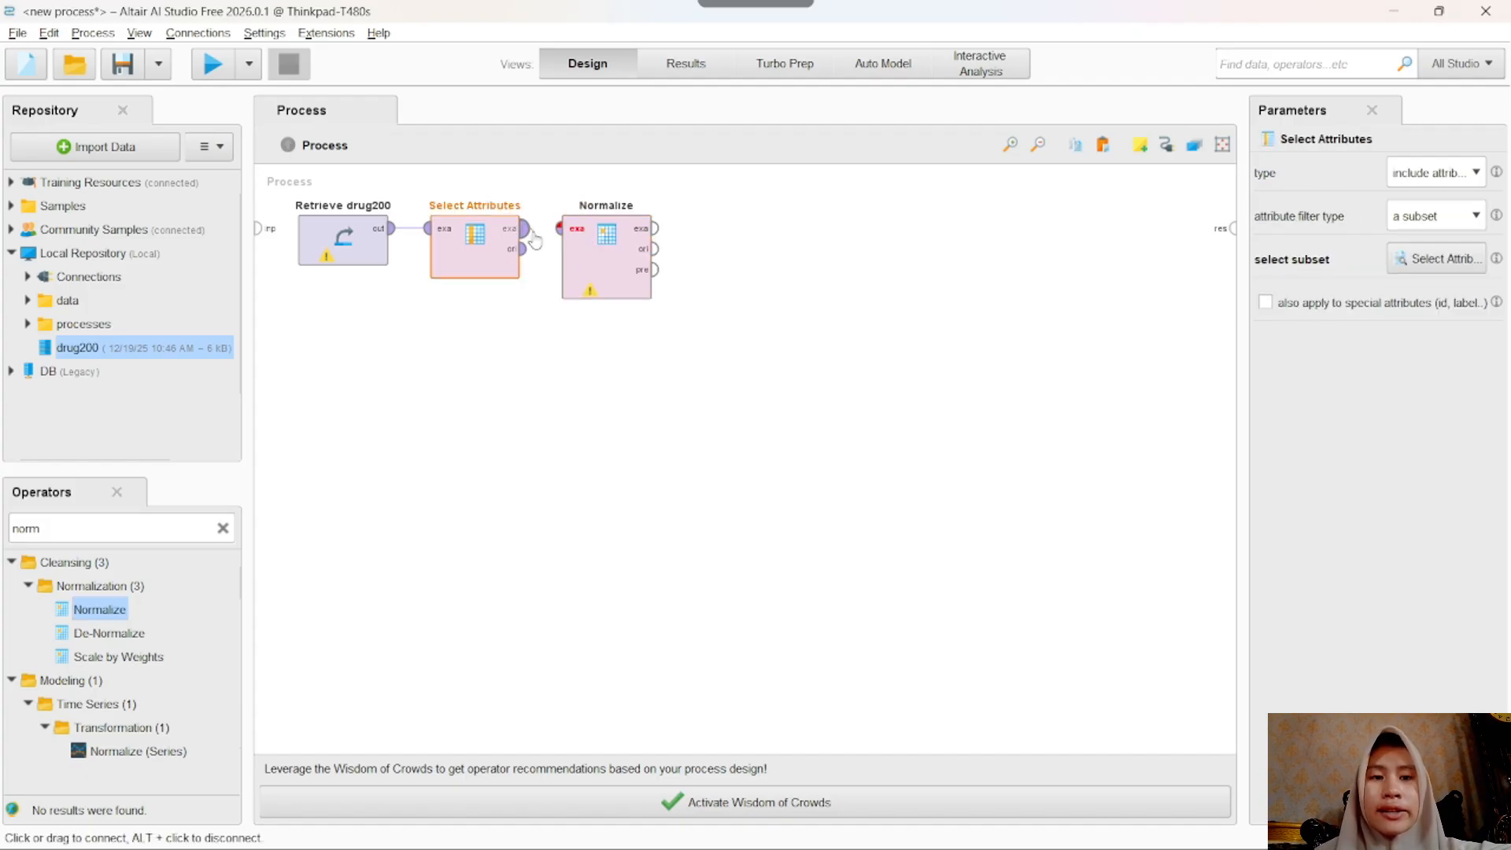
Step: Connect Select Attributes' example output to Normalize, and add a k-Means operator fed by Normalize's example output
left_click(577, 391)
left_click(610, 285)
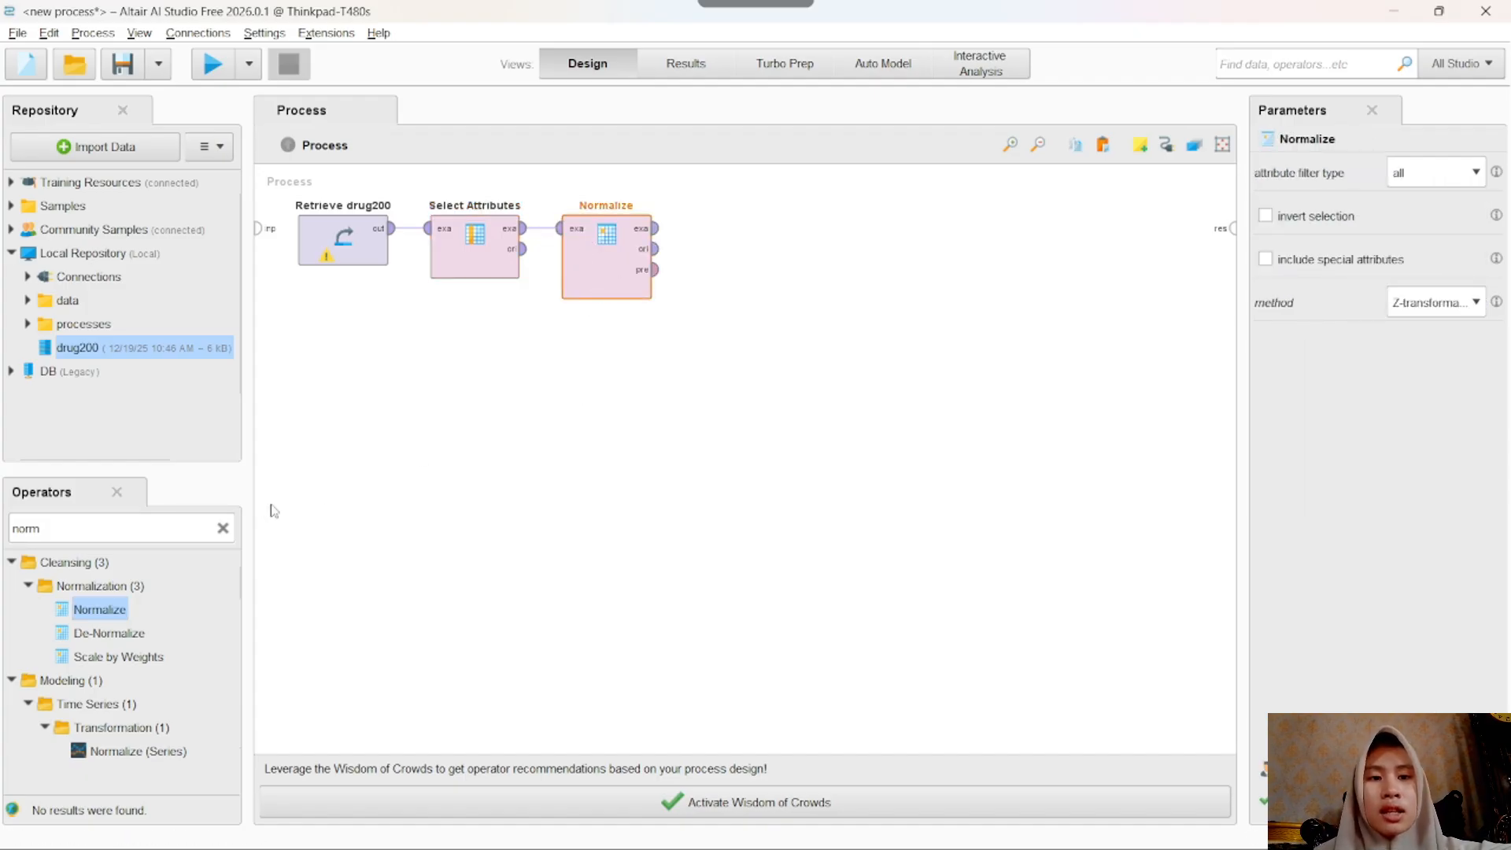
left_click(223, 528)
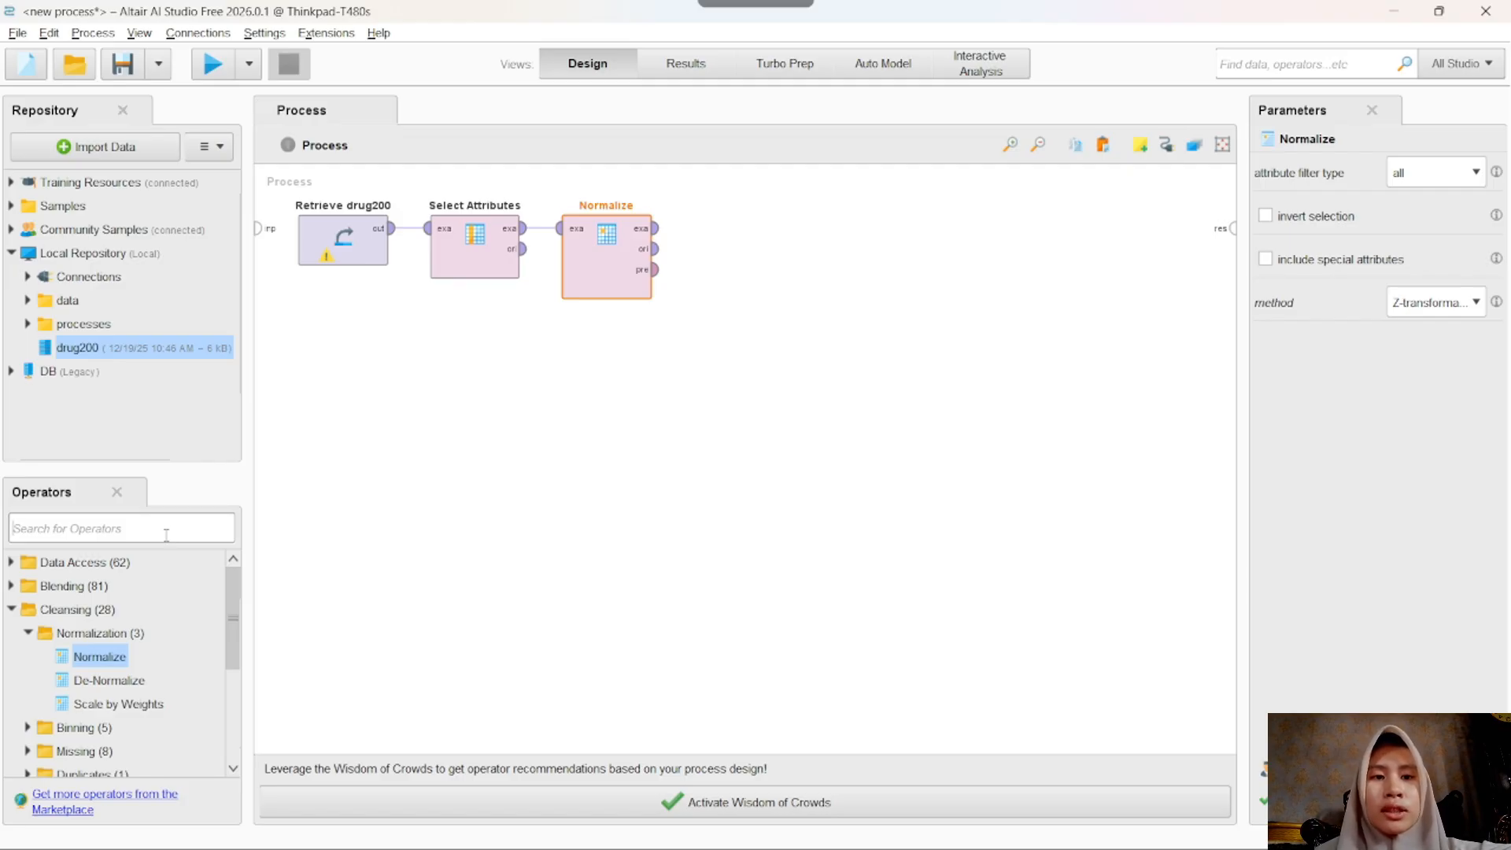
left_click(166, 535)
type("clus")
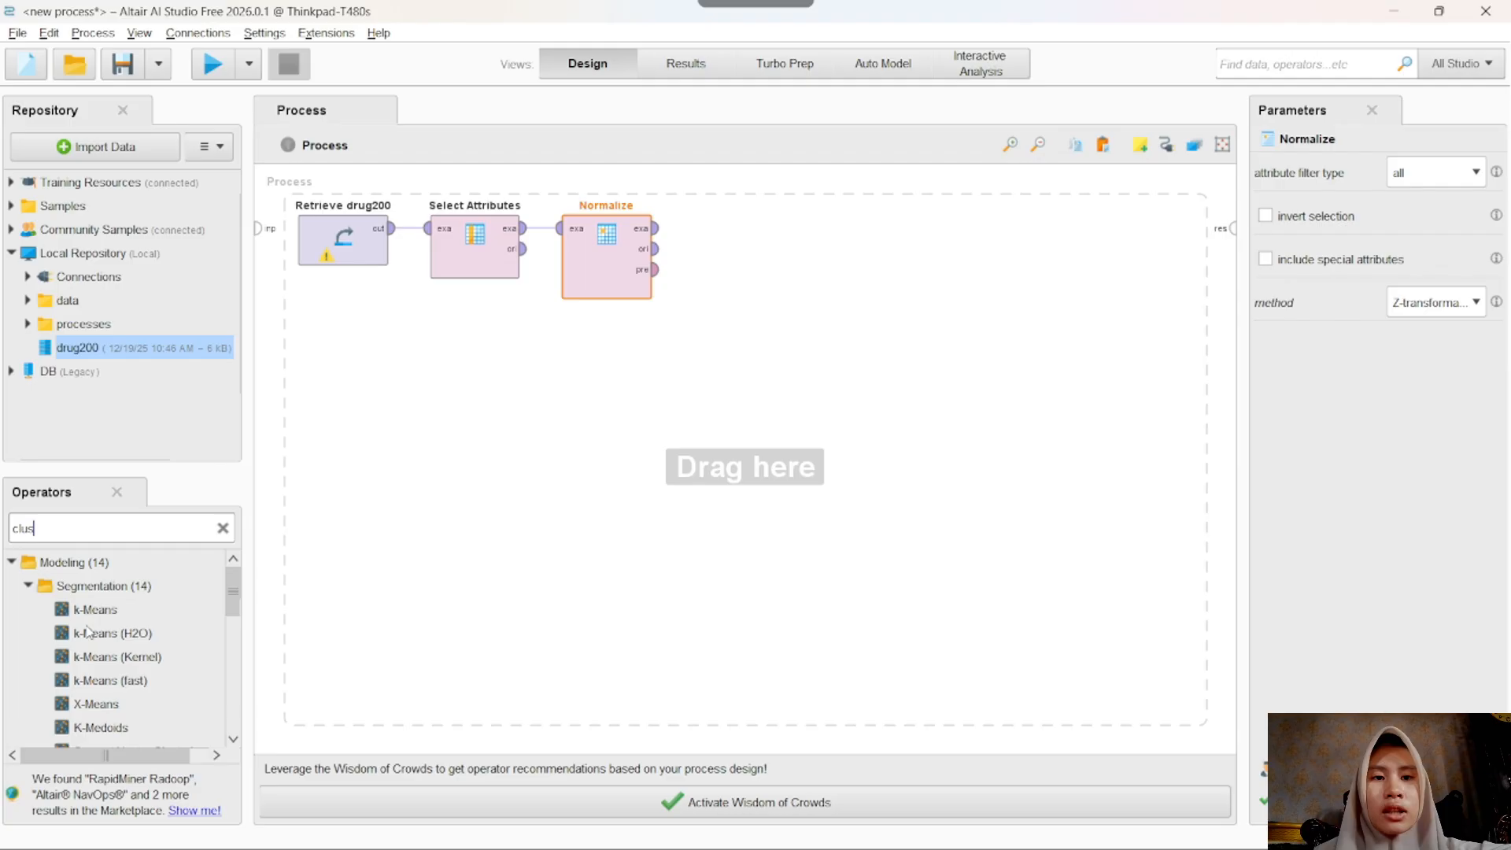
left_click_drag(93, 611, 691, 228)
left_click(707, 333)
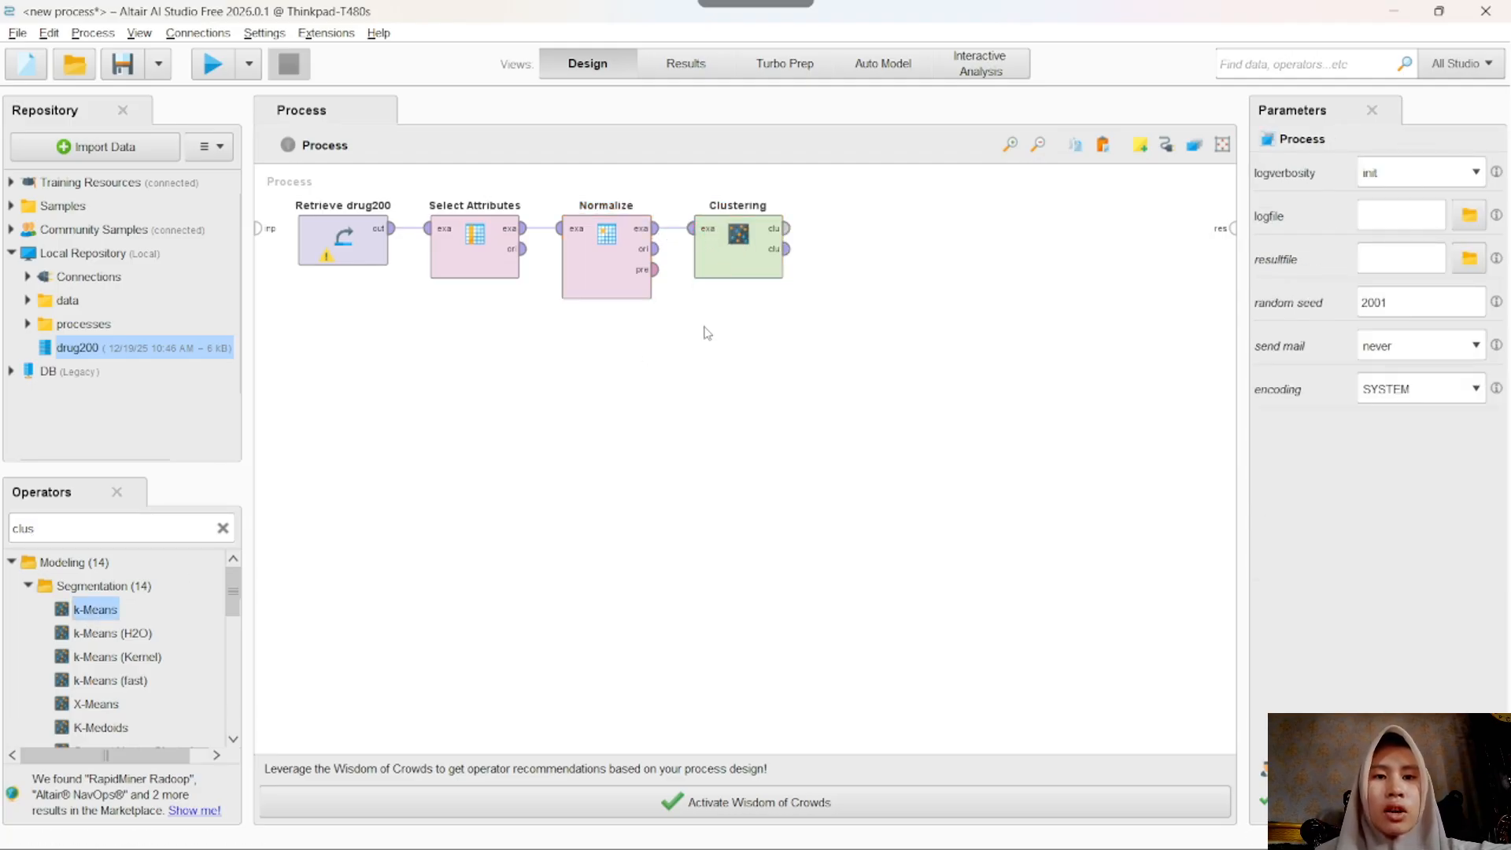
Step: Set the number of clusters k to 3 for the k-Means Clustering operator
left_click(754, 240)
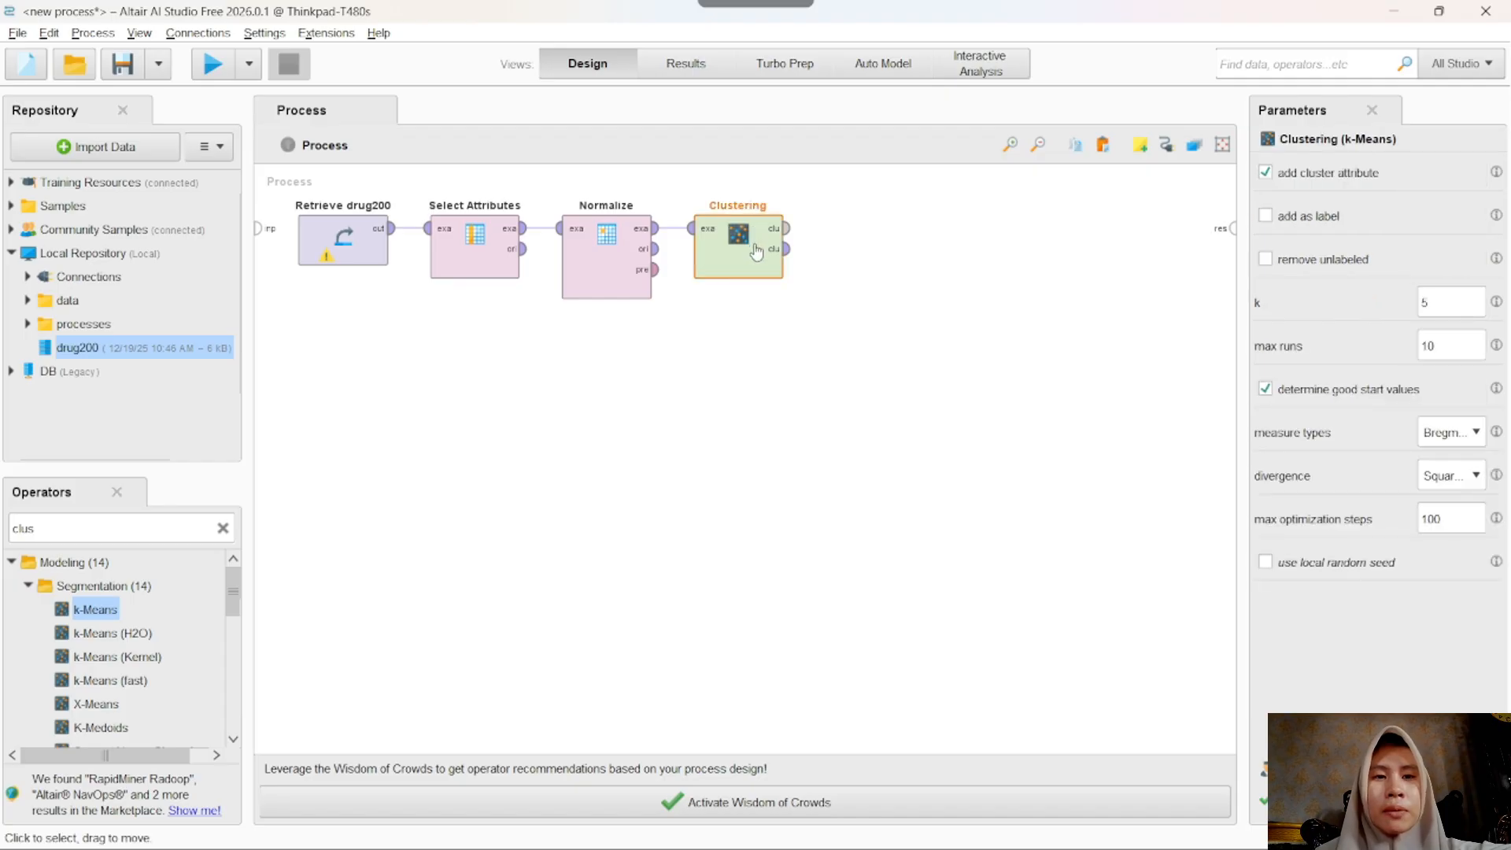
left_click(1448, 306)
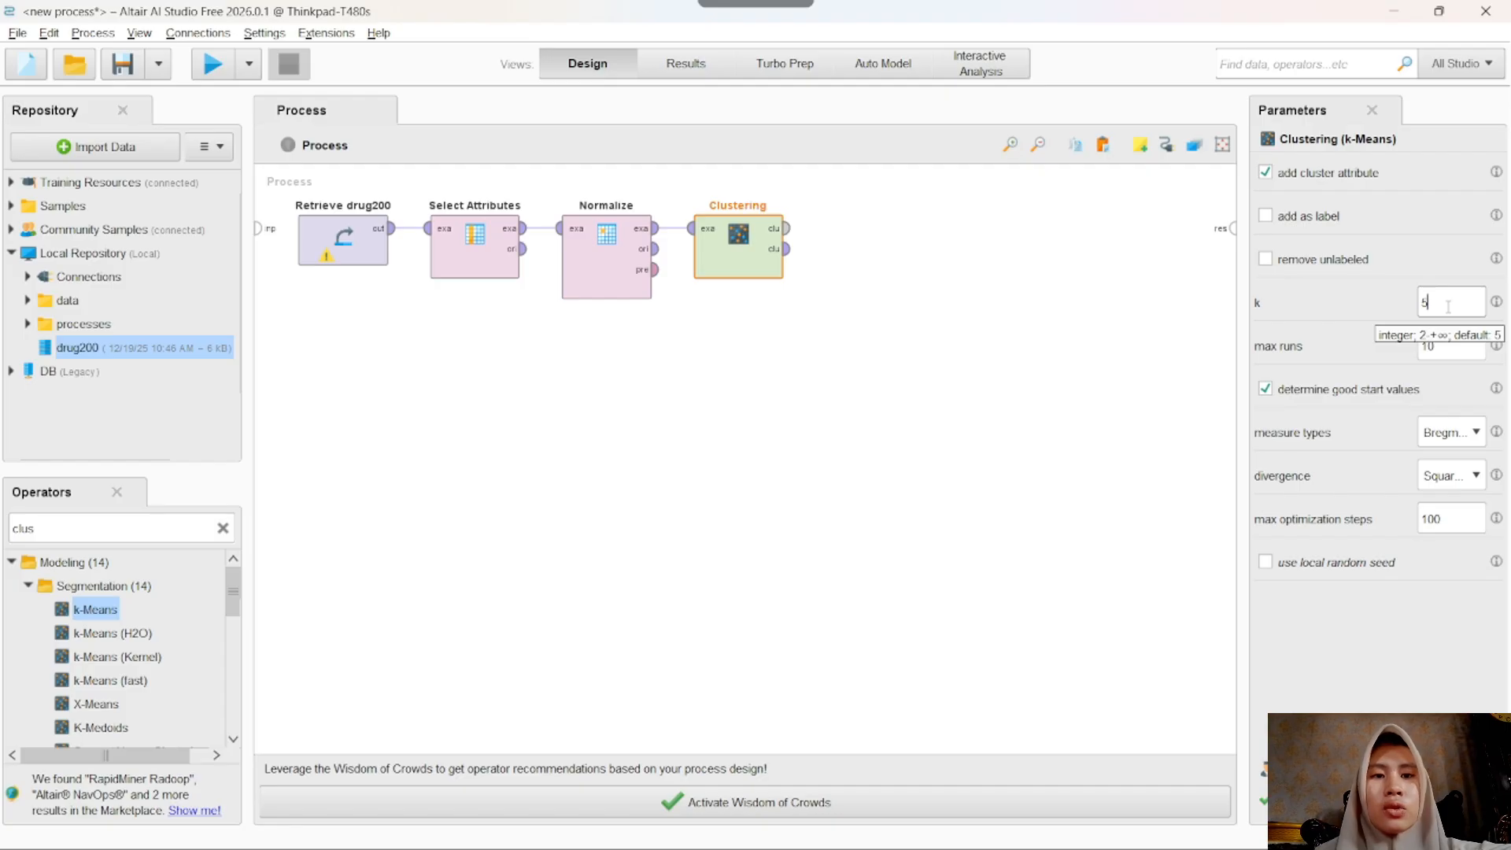
key("BackSpace")
type("3")
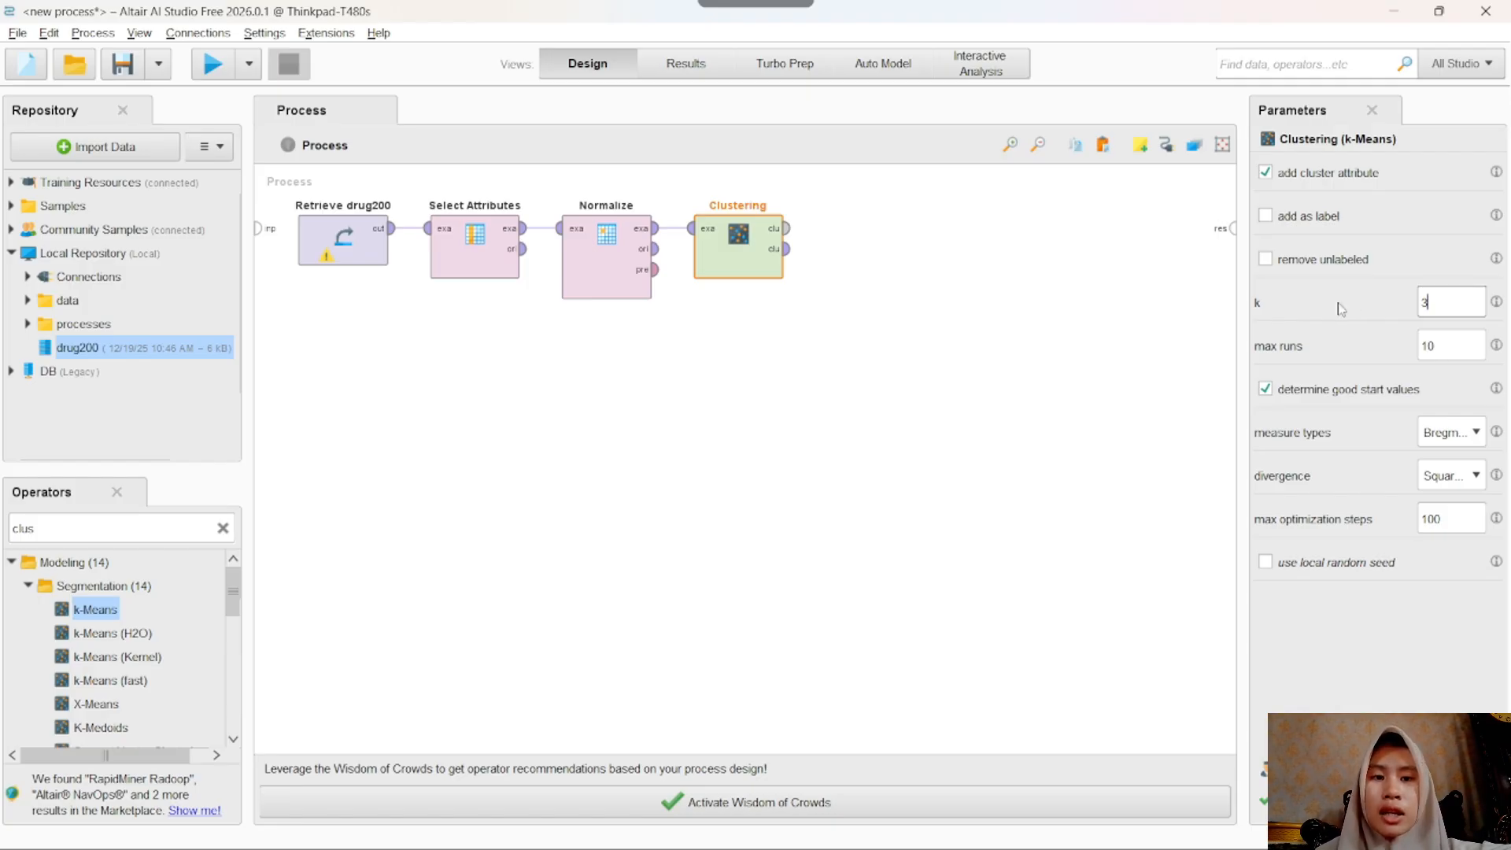
left_click(874, 270)
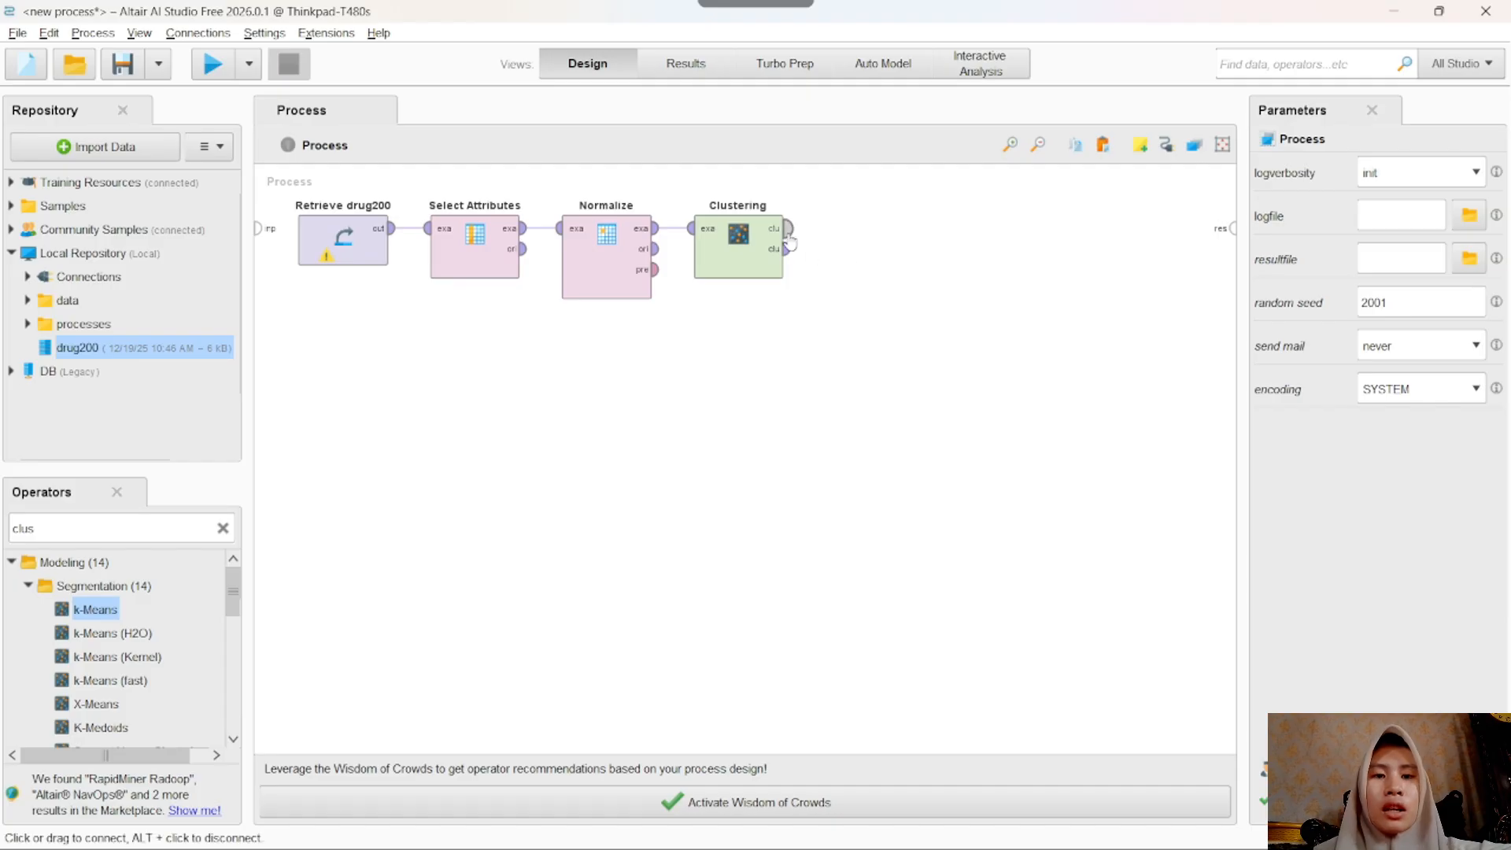
Step: Connect the Clustering operator's cluster model output to the process result port
mouse_move(794, 234)
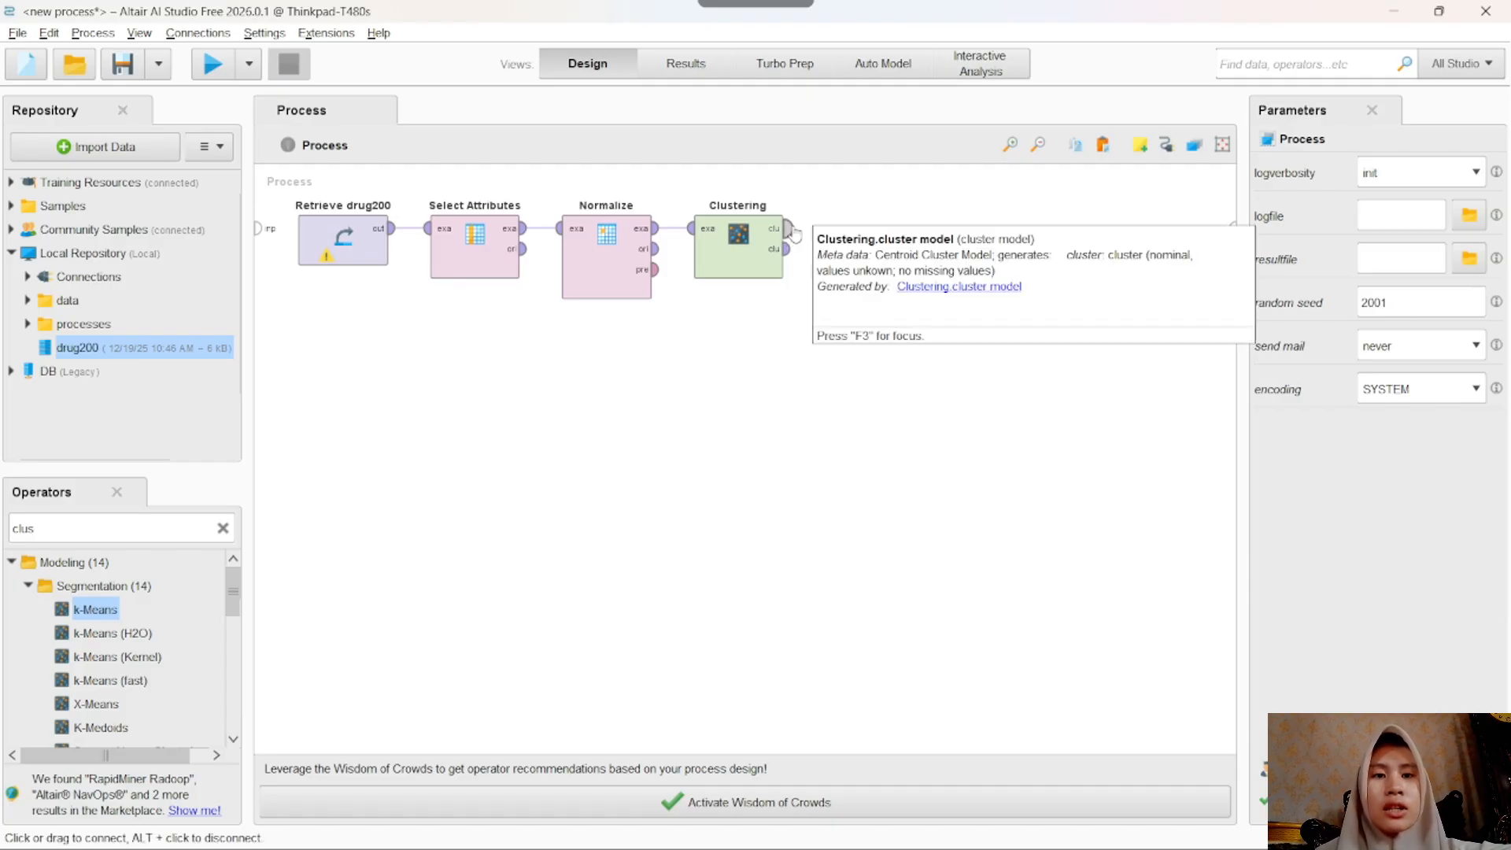
left_click(792, 232)
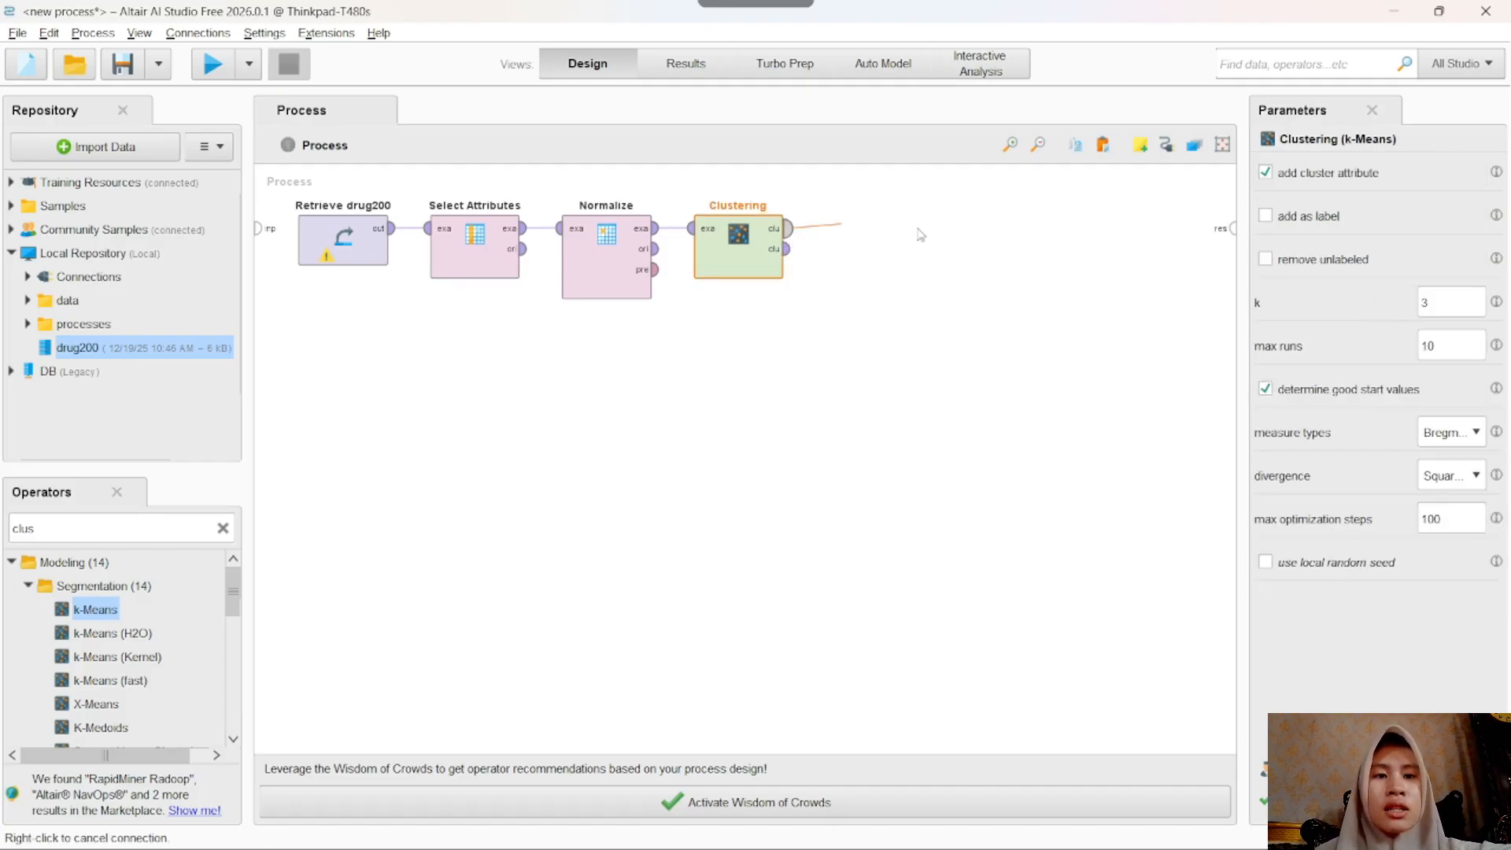
left_click(1226, 233)
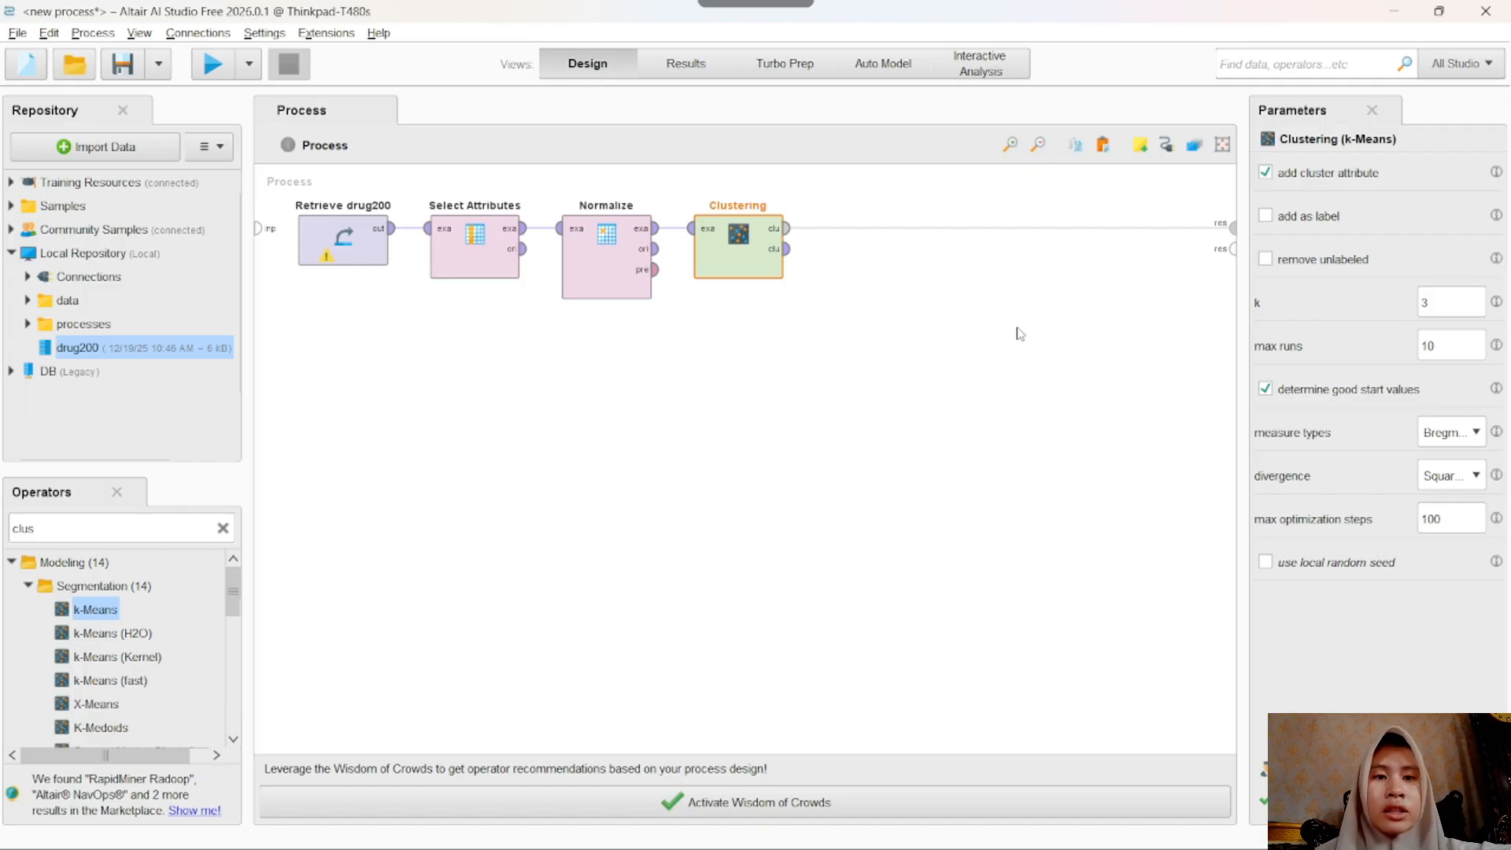
left_click(983, 321)
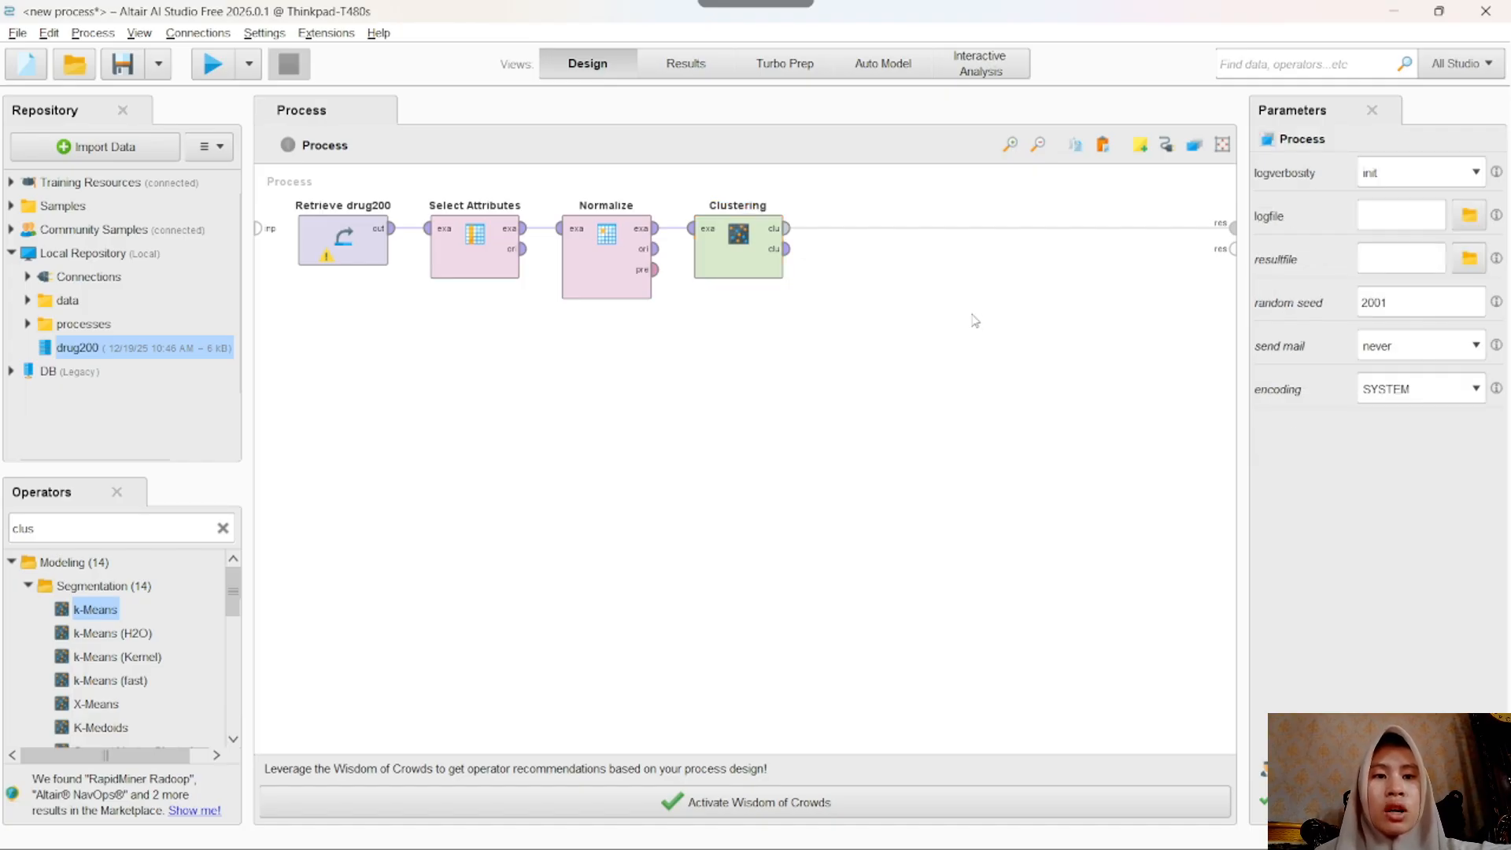
Step: Run the clustering process and display the resulting cluster model as a graph
left_click(206, 67)
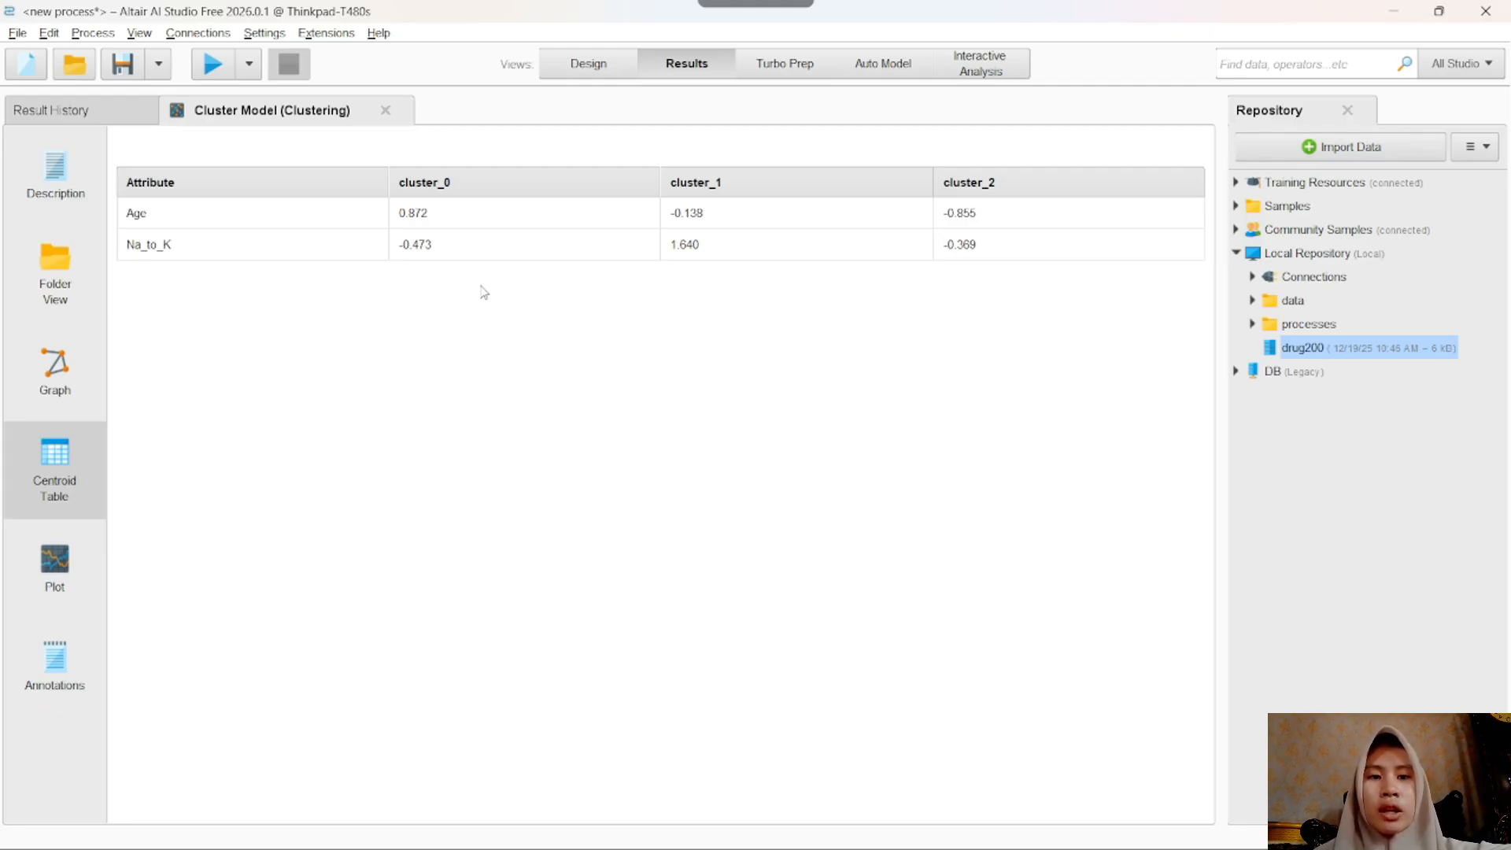
left_click(56, 370)
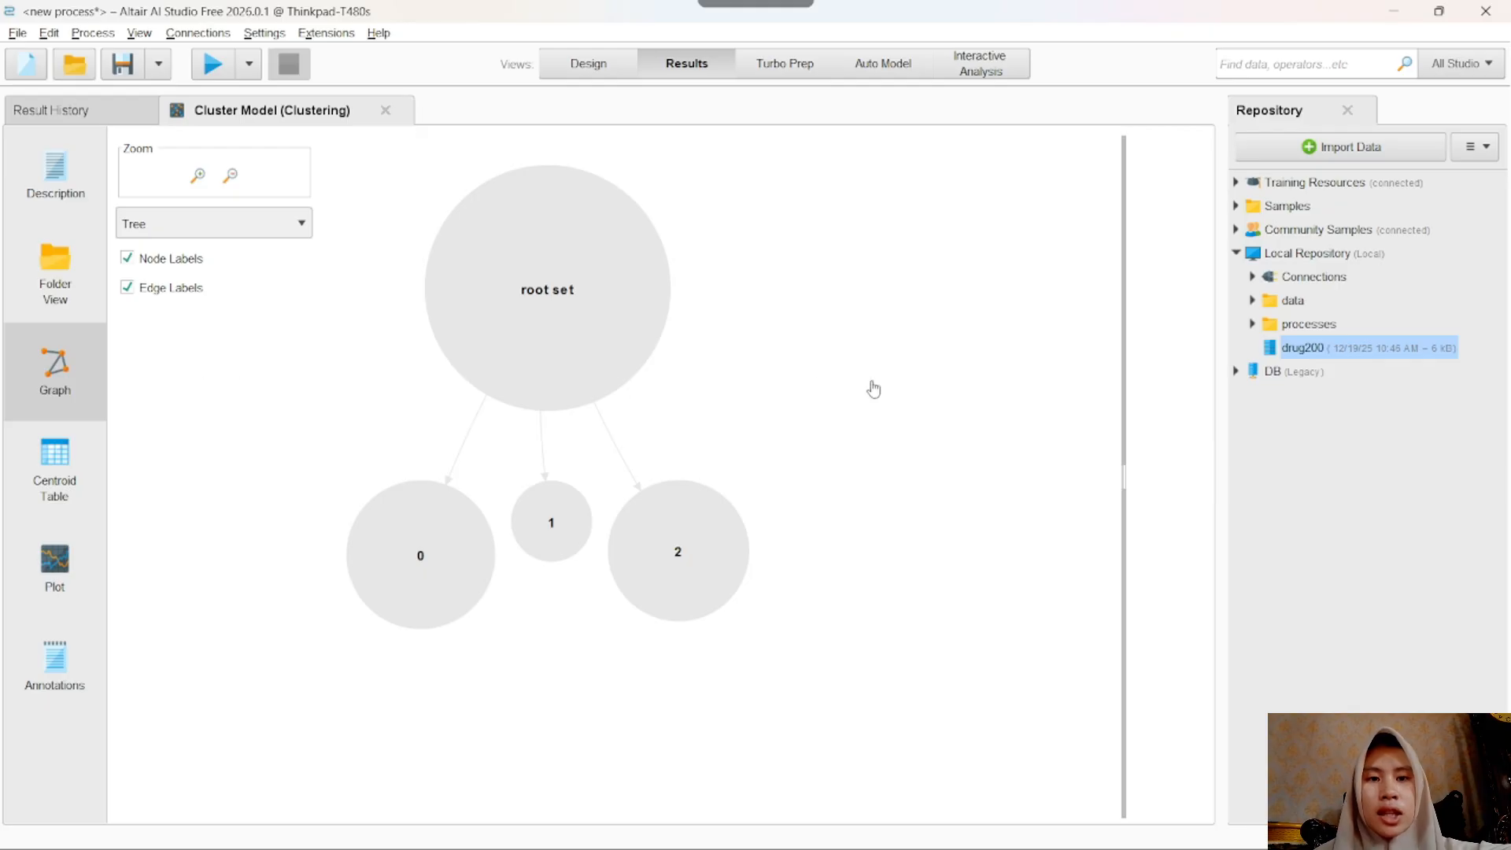